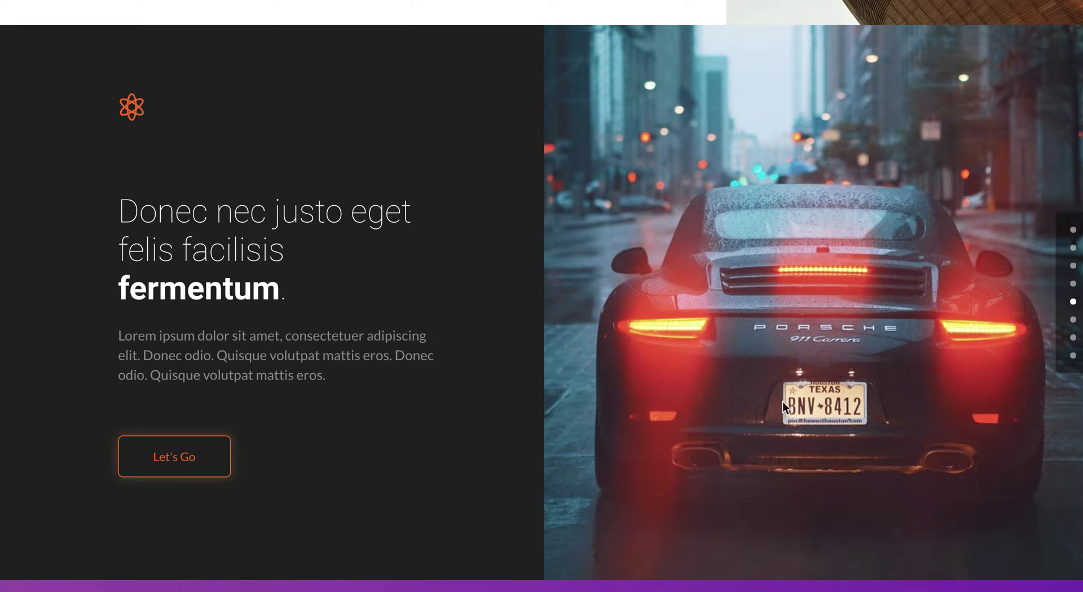
Close the preview, return to the Porsche Hero Section Edit Page screen, and check Page Attributes
{"action": "scroll", "coordinate": [700, 331], "scroll_direction": "up", "scroll_amount": 15}
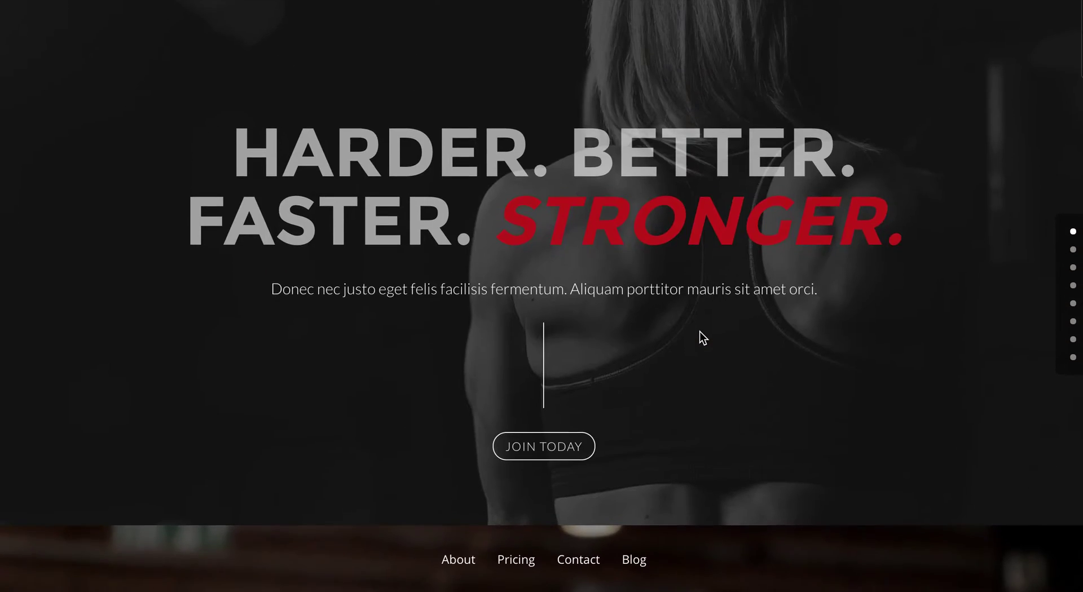
{"action": "scroll", "coordinate": [700, 332], "scroll_direction": "down", "scroll_amount": 12}
{"action": "scroll", "coordinate": [699, 331], "scroll_direction": "down", "scroll_amount": 5}
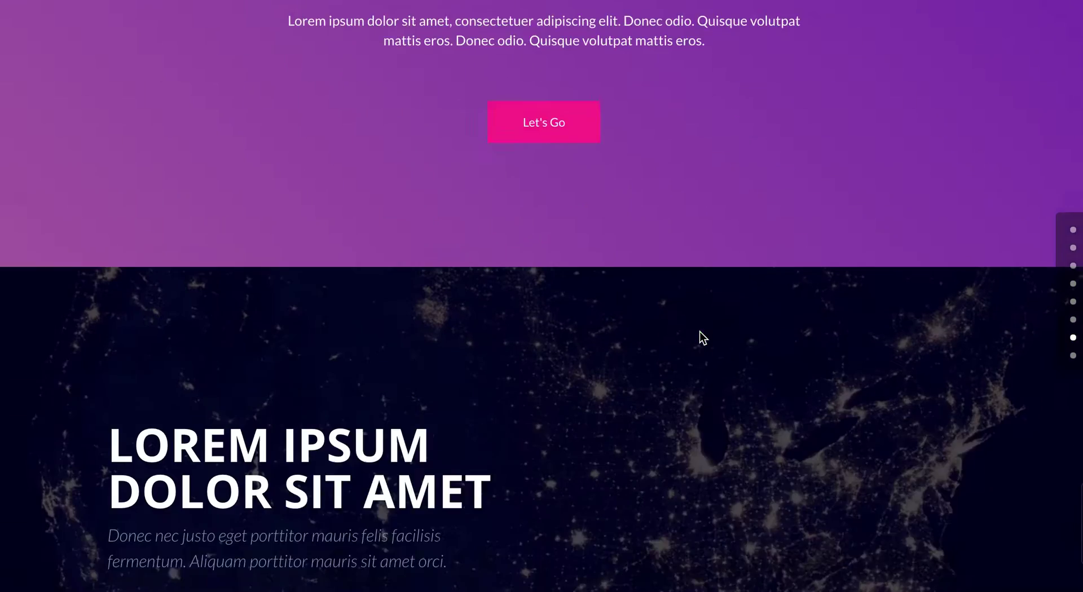
{"action": "scroll", "coordinate": [700, 330], "scroll_direction": "up", "scroll_amount": 3}
{"action": "scroll", "coordinate": [602, 206], "scroll_direction": "up", "scroll_amount": 2}
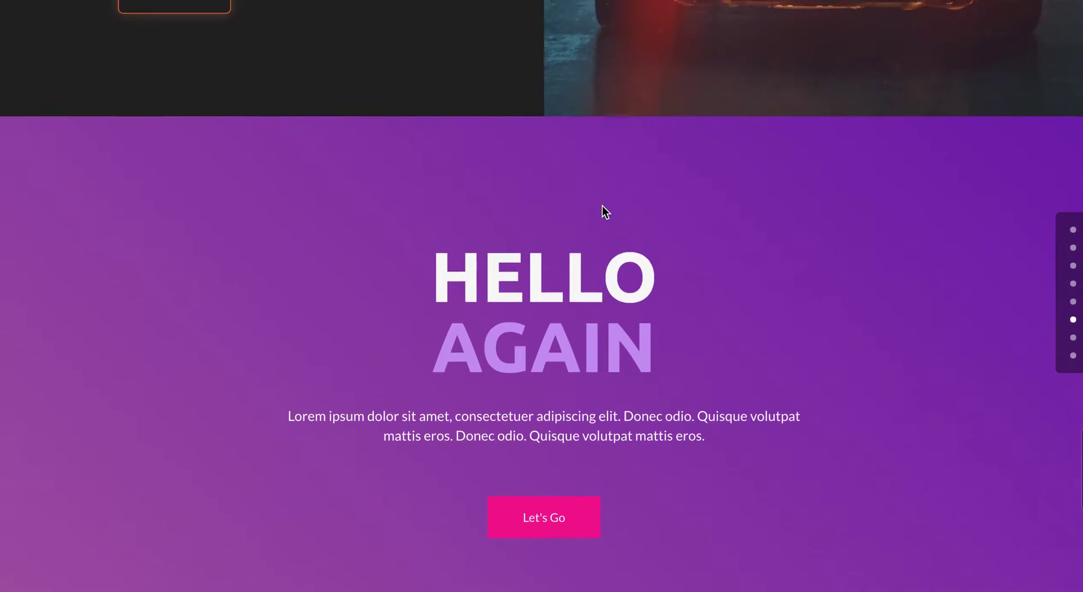
{"action": "scroll", "coordinate": [689, 259], "scroll_direction": "down", "scroll_amount": 2}
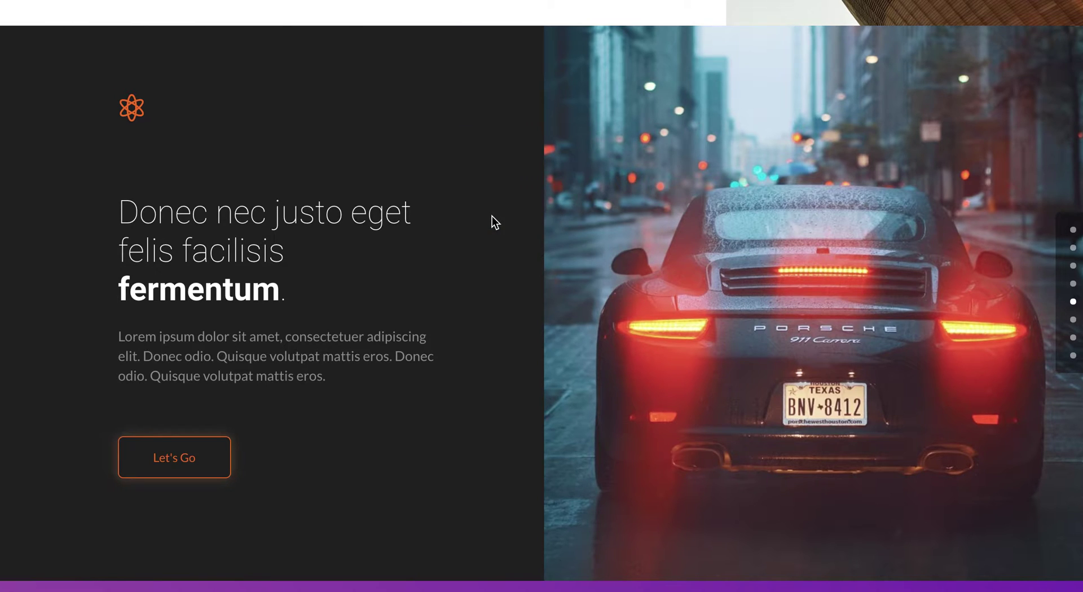
{"action": "key", "text": "super+w"}
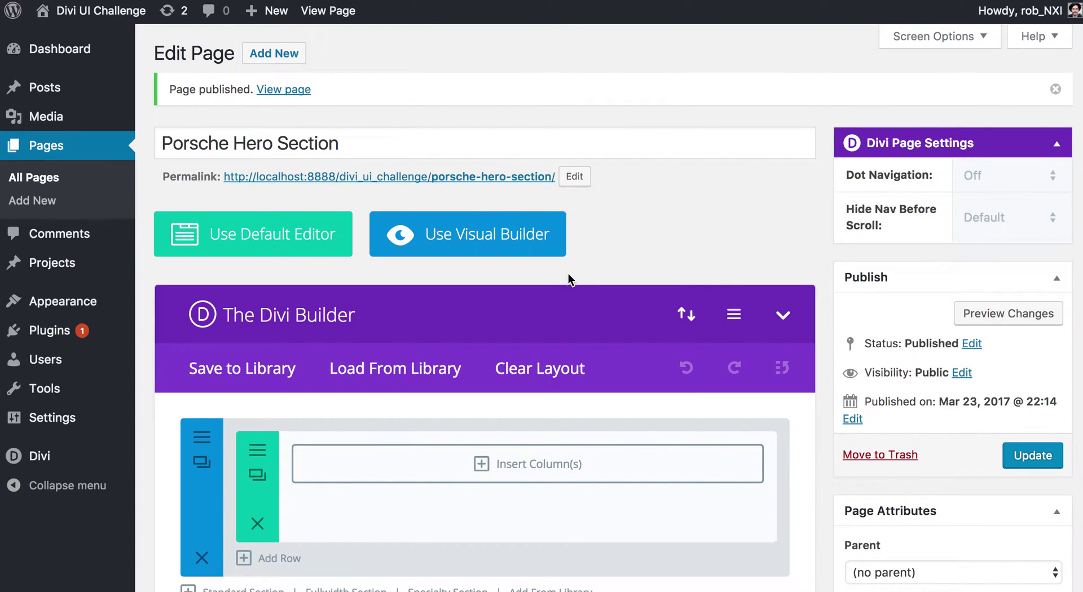
{"action": "scroll", "coordinate": [1041, 454], "scroll_direction": "down", "scroll_amount": 5}
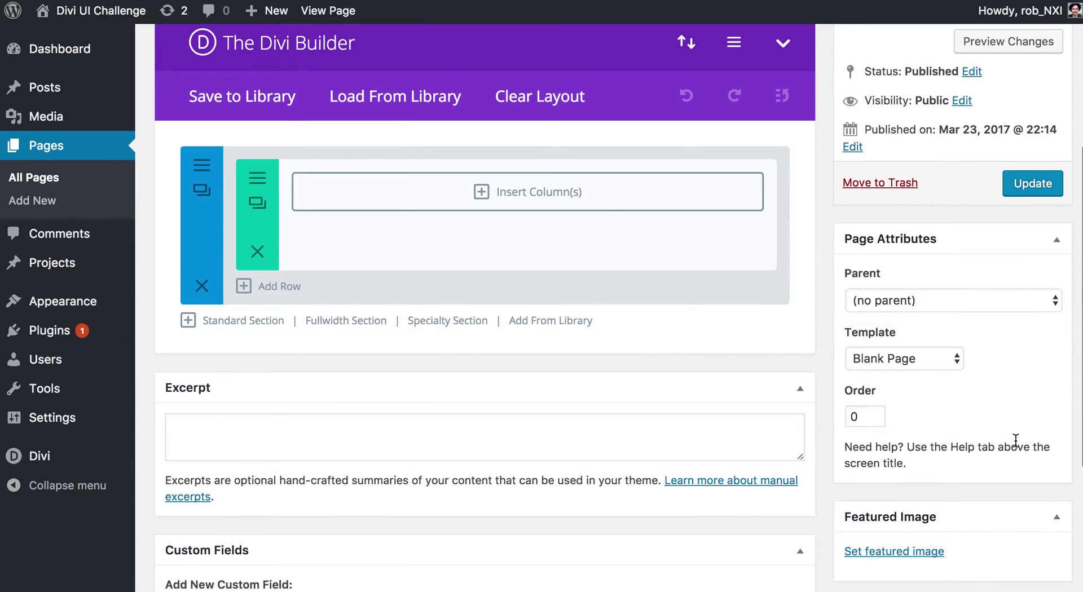
{"action": "scroll", "coordinate": [905, 358], "scroll_direction": "up", "scroll_amount": 5}
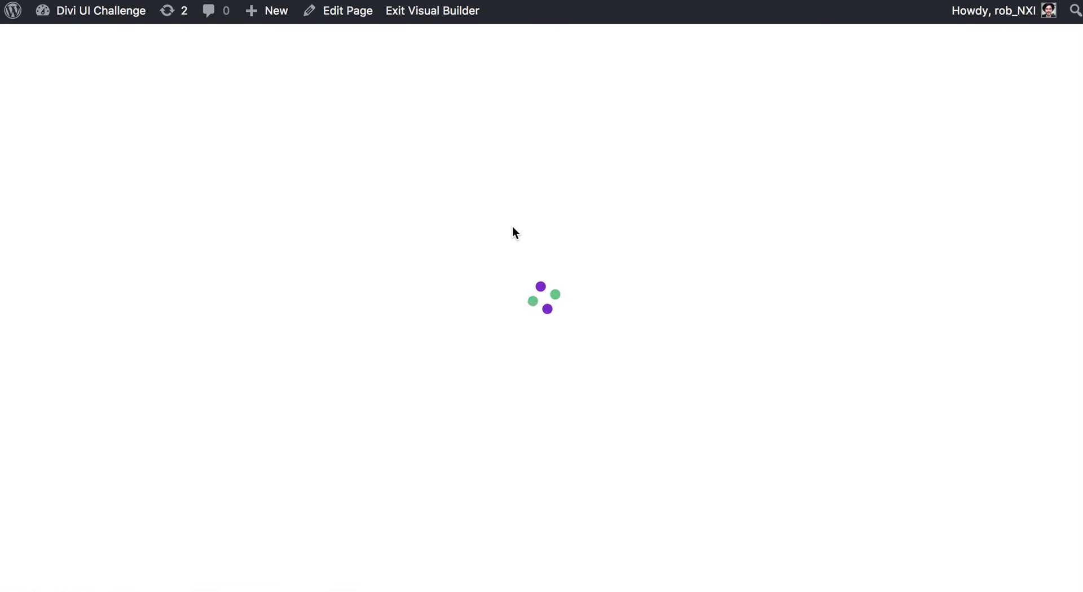
Insert a row with two equal columns into the blank section, adding no module yet
{"action": "mouse_move", "coordinate": [343, 45]}
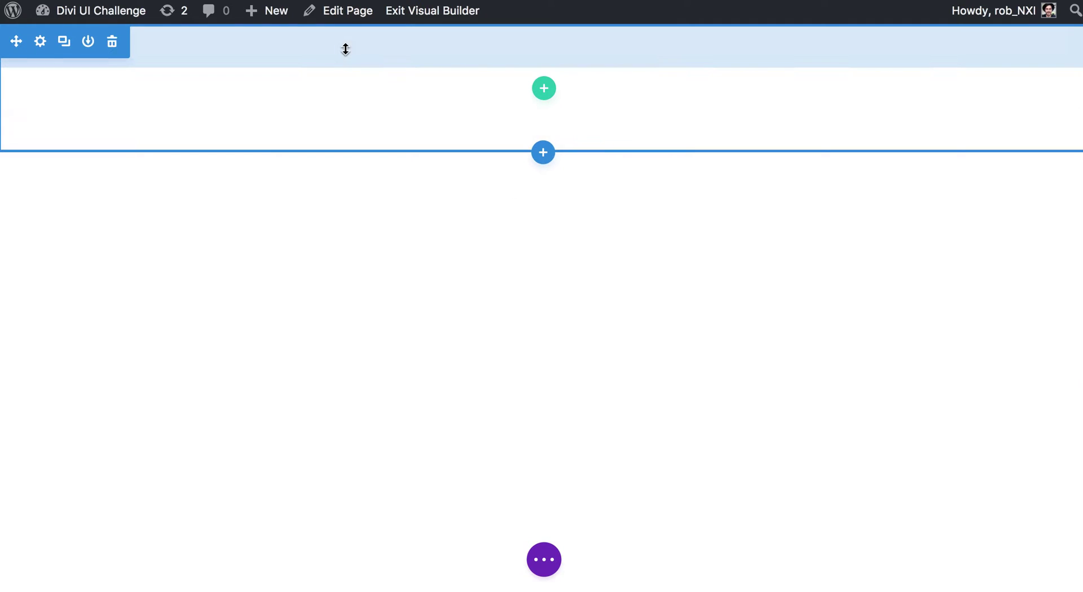
{"action": "left_click", "coordinate": [545, 89]}
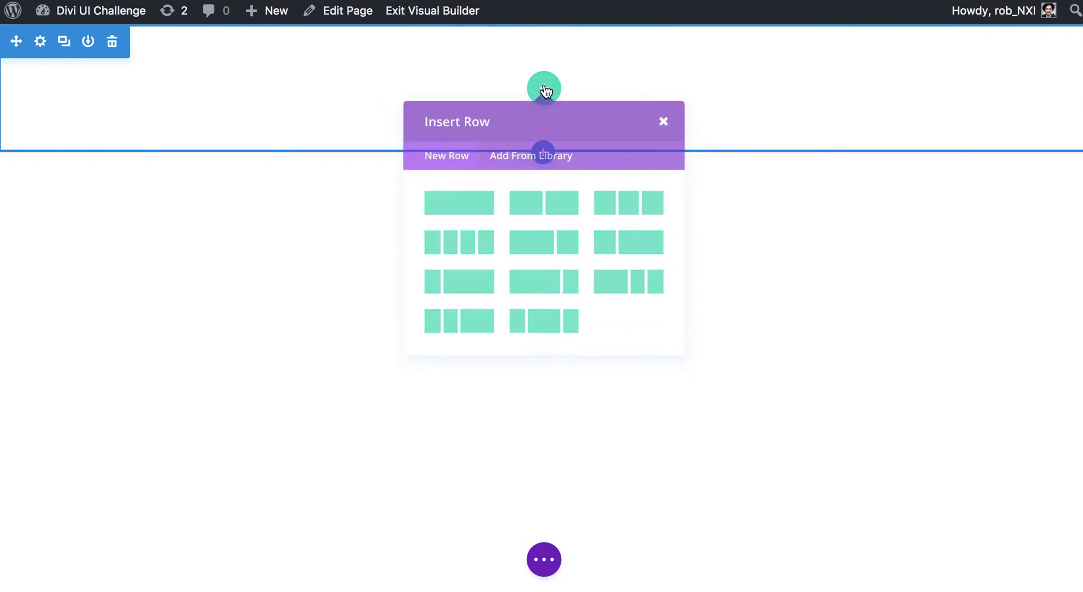
{"action": "left_click", "coordinate": [525, 228]}
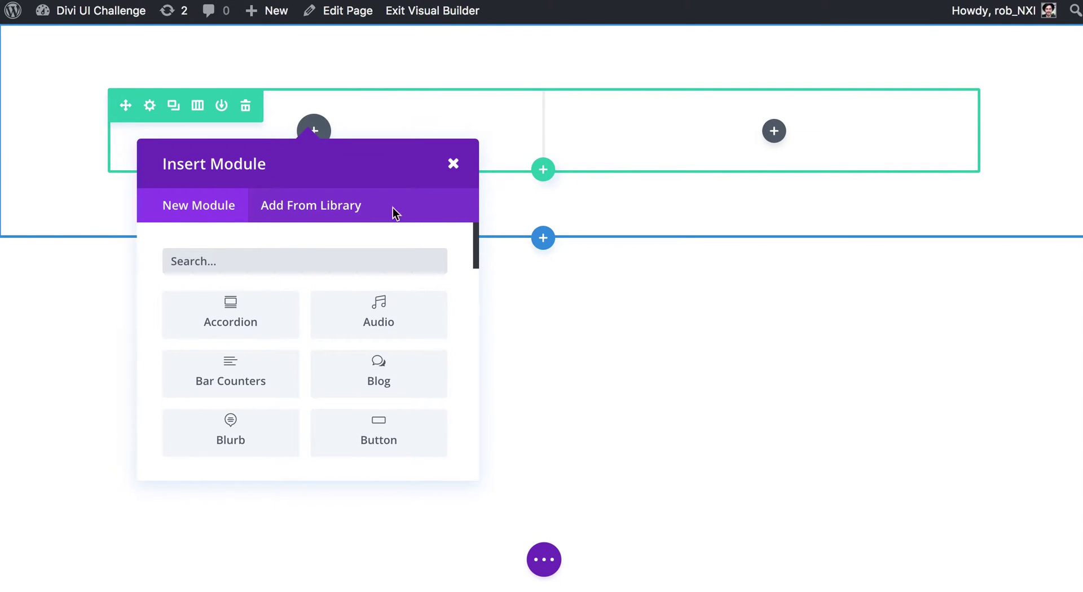
{"action": "left_click", "coordinate": [454, 165]}
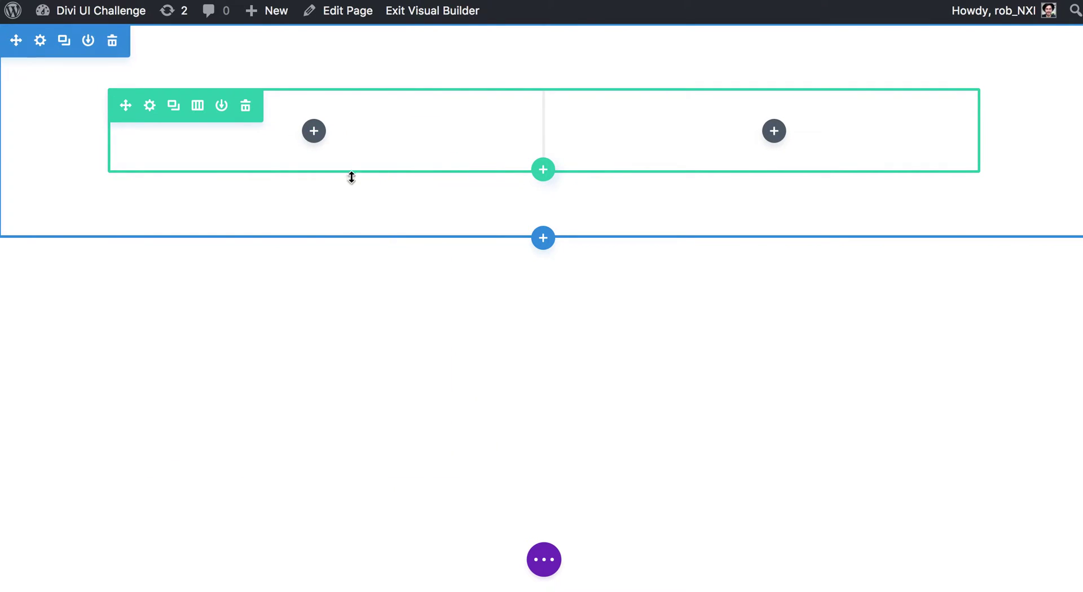
Make the row fullwidth and give it a custom gutter width of 1
{"action": "left_click", "coordinate": [150, 106]}
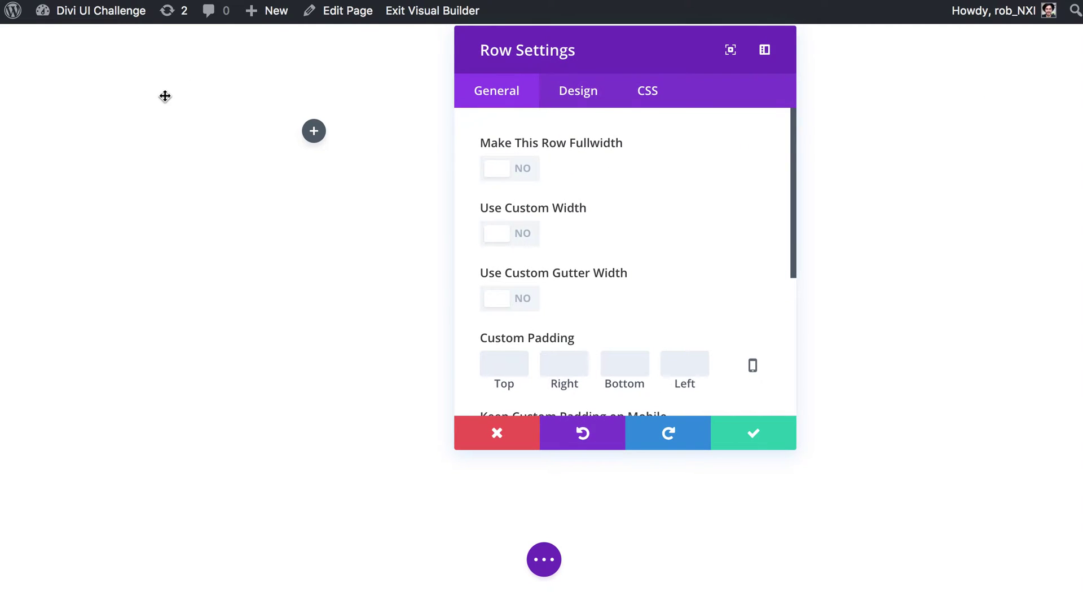
{"action": "left_click", "coordinate": [508, 170]}
{"action": "scroll", "coordinate": [584, 276], "scroll_direction": "down", "scroll_amount": 2}
{"action": "left_click", "coordinate": [515, 262]}
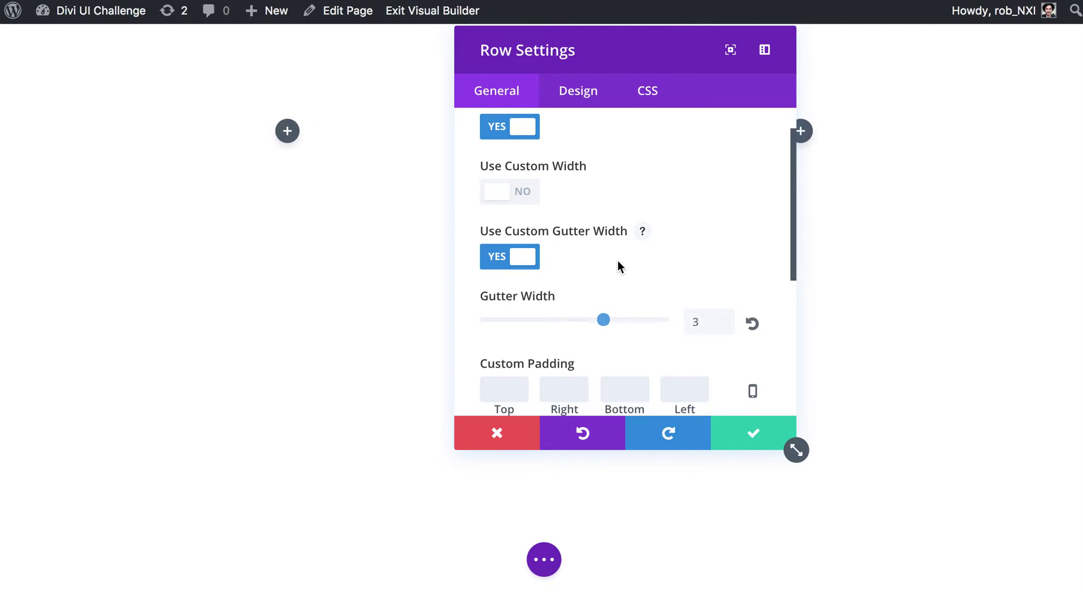
{"action": "scroll", "coordinate": [616, 263], "scroll_direction": "down", "scroll_amount": 4}
{"action": "left_click", "coordinate": [483, 235]}
{"action": "scroll", "coordinate": [618, 231], "scroll_direction": "down", "scroll_amount": 7}
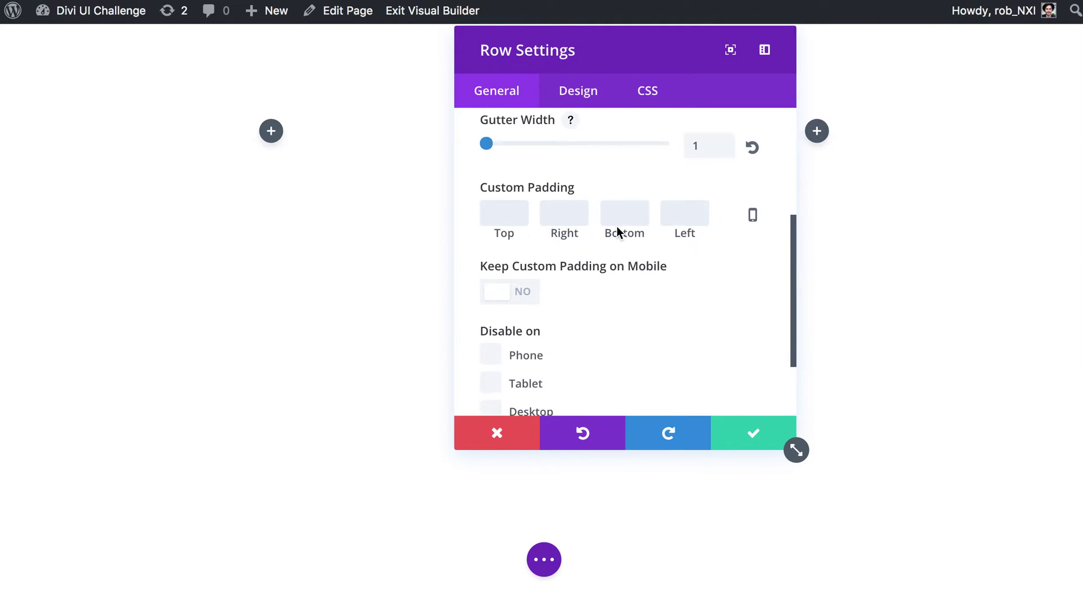
{"action": "scroll", "coordinate": [618, 231], "scroll_direction": "up", "scroll_amount": 11}
{"action": "scroll", "coordinate": [618, 231], "scroll_direction": "down", "scroll_amount": 4}
{"action": "scroll", "coordinate": [617, 226], "scroll_direction": "down", "scroll_amount": 2}
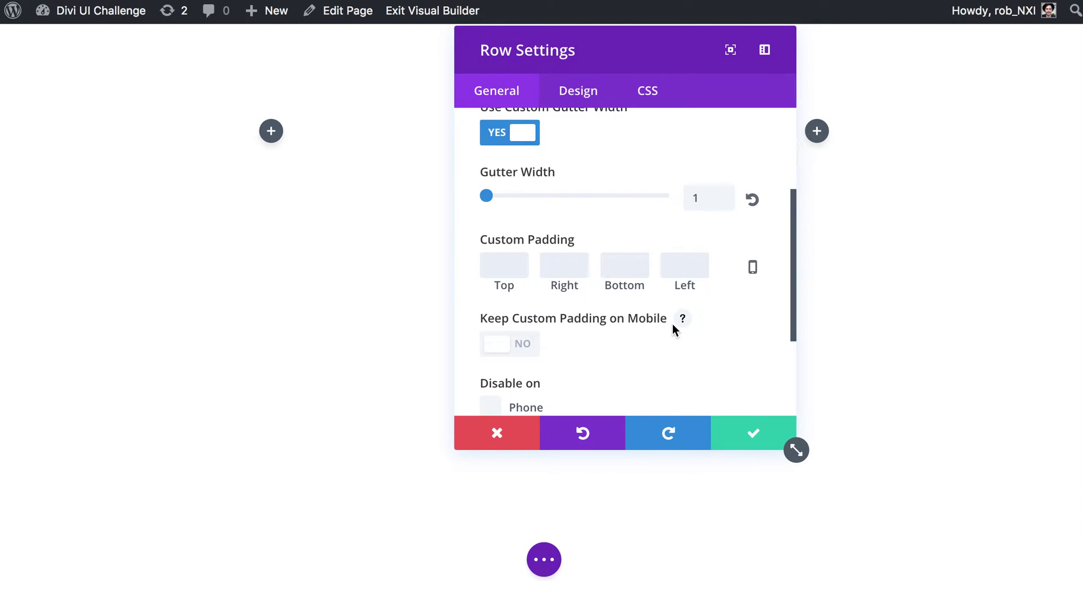
Turn on Equalize Column Heights in the row's design options
{"action": "left_click", "coordinate": [577, 94]}
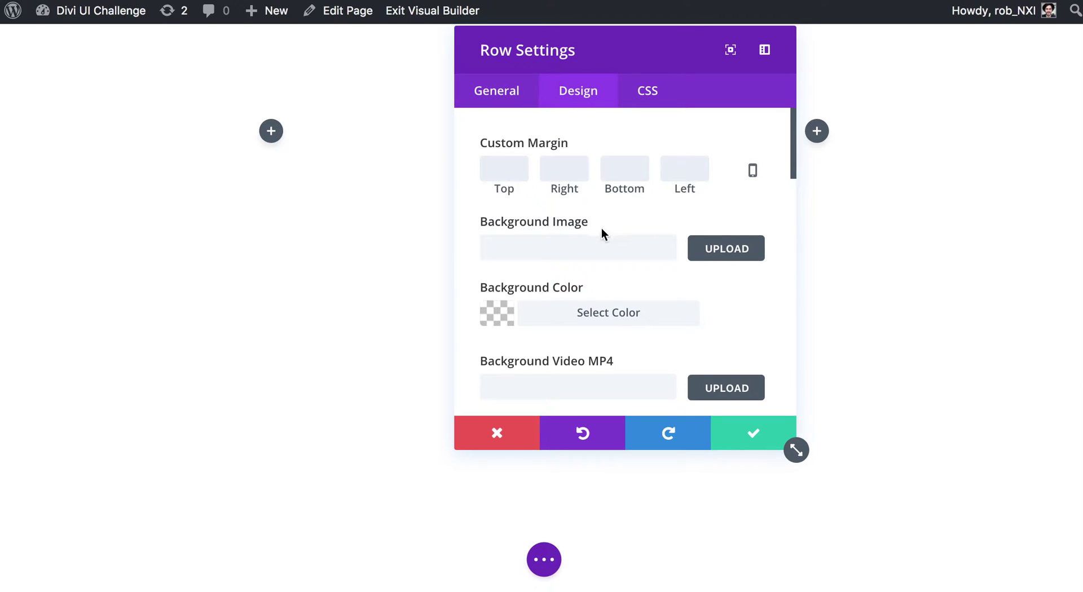
{"action": "scroll", "coordinate": [601, 227], "scroll_direction": "down", "scroll_amount": 6}
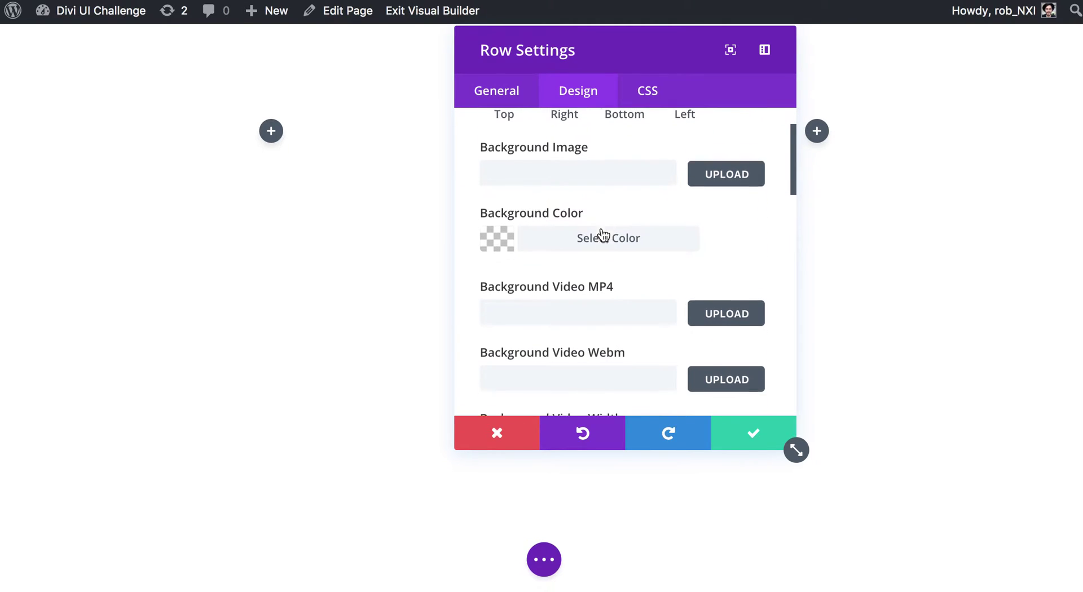
{"action": "scroll", "coordinate": [601, 228], "scroll_direction": "down", "scroll_amount": 15}
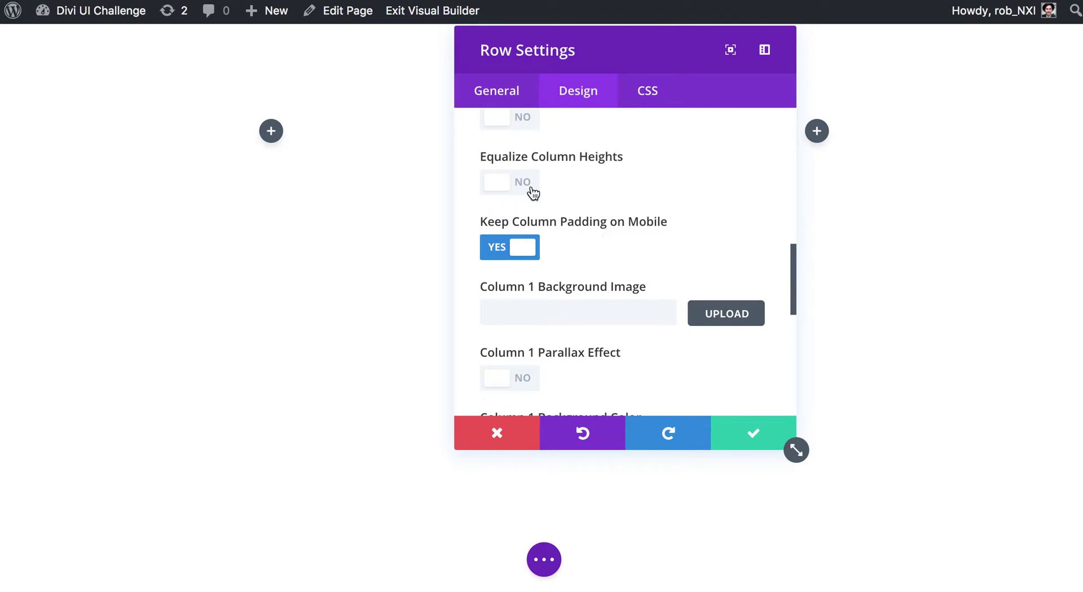
{"action": "left_click", "coordinate": [504, 182]}
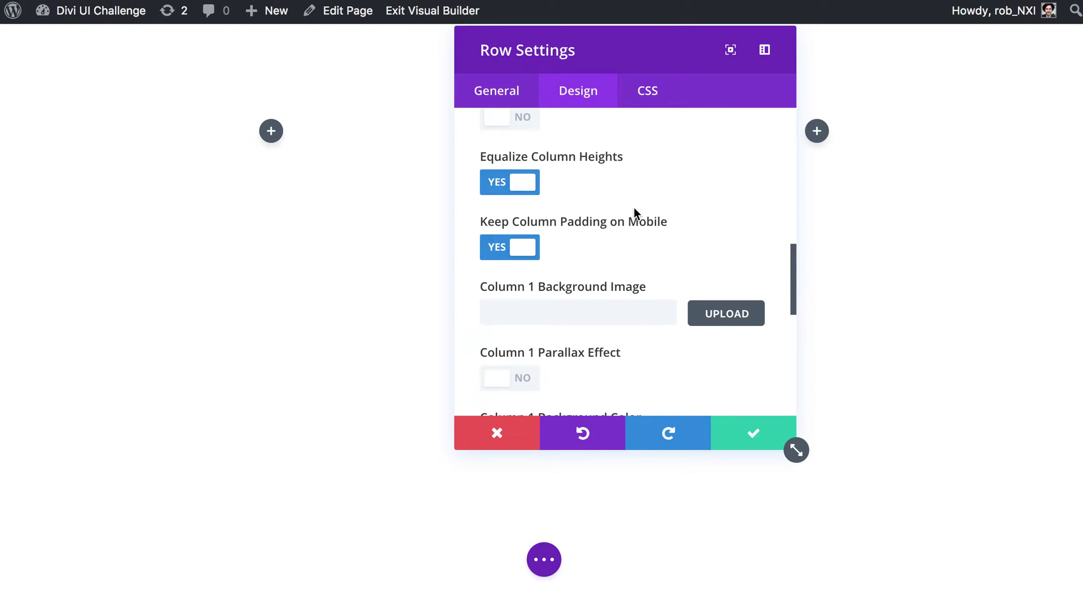
{"action": "scroll", "coordinate": [634, 210], "scroll_direction": "down", "scroll_amount": 5}
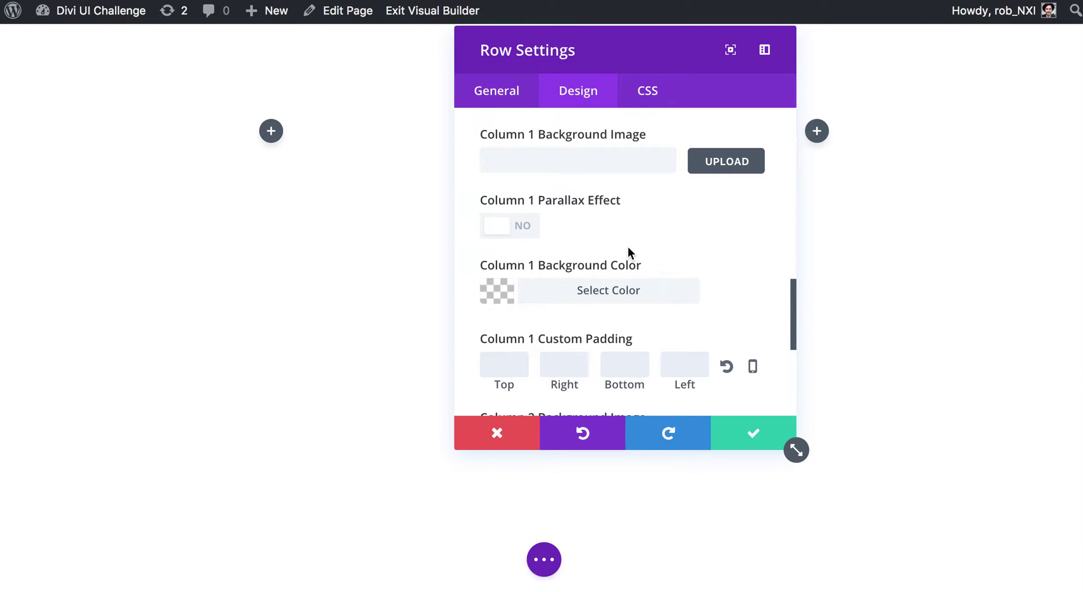
Set the first column's background colour to #1f2020, copied from the colour notes
{"action": "key", "text": "super+Tab"}
{"action": "key", "text": "super+Tab"}
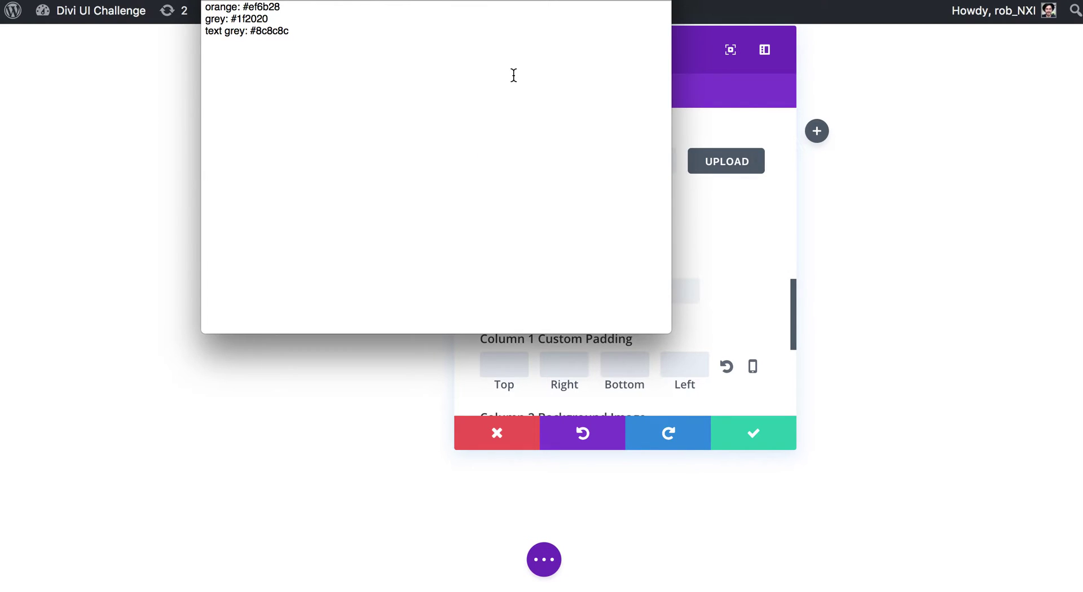
{"action": "left_click_drag", "start_coordinate": [513, 0], "coordinate": [447, 73]}
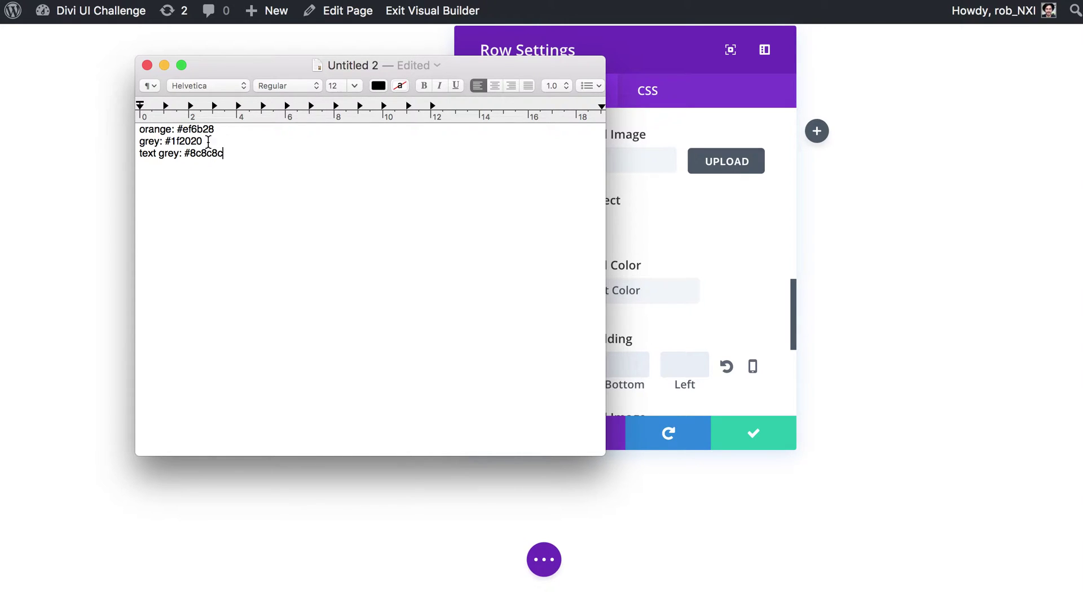
{"action": "double_click", "coordinate": [184, 140]}
{"action": "key", "text": "super+c"}
{"action": "left_click", "coordinate": [722, 266]}
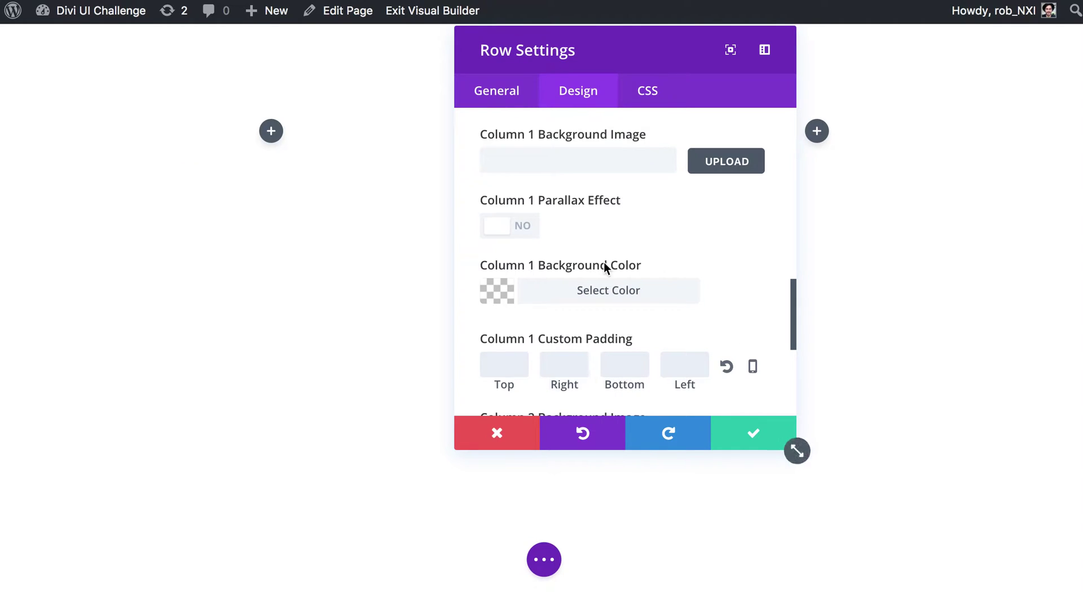
{"action": "left_click", "coordinate": [581, 294]}
{"action": "key", "text": "super+v"}
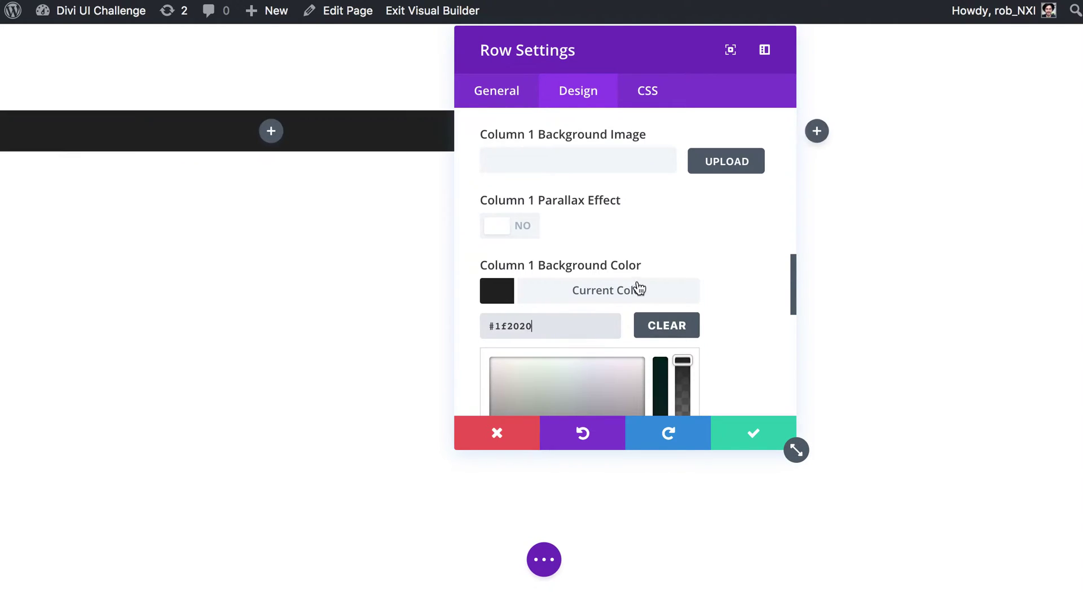
Give the first column custom padding of 120px top, 80px right, 120px bottom, 120px left
{"action": "scroll", "coordinate": [714, 282], "scroll_direction": "down", "scroll_amount": 5}
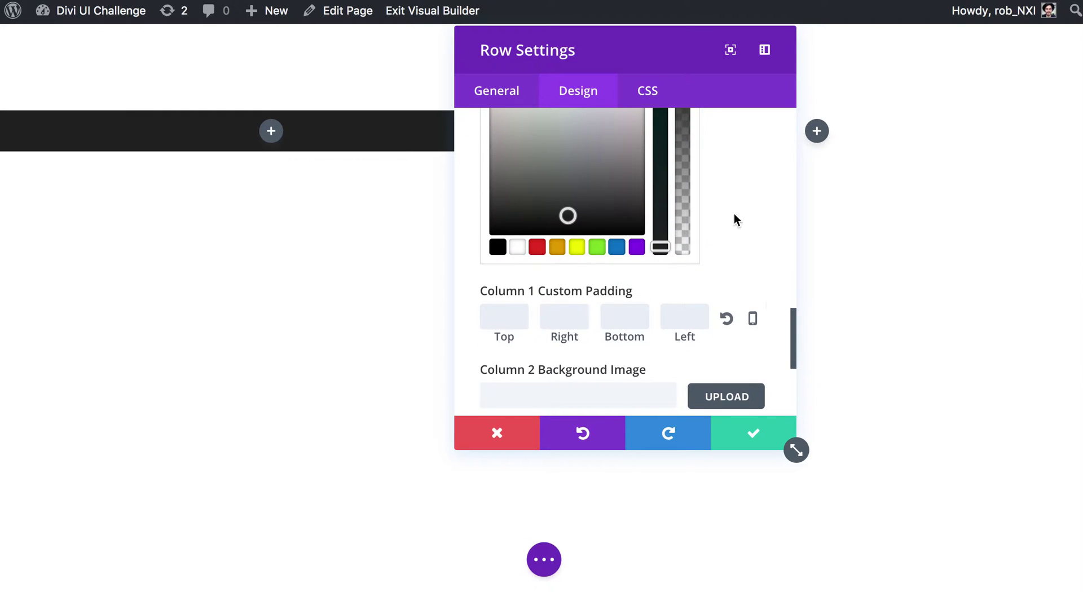
{"action": "left_click", "coordinate": [496, 319]}
{"action": "scroll", "coordinate": [496, 320], "scroll_direction": "down", "scroll_amount": 3}
{"action": "scroll", "coordinate": [595, 263], "scroll_direction": "up", "scroll_amount": 3}
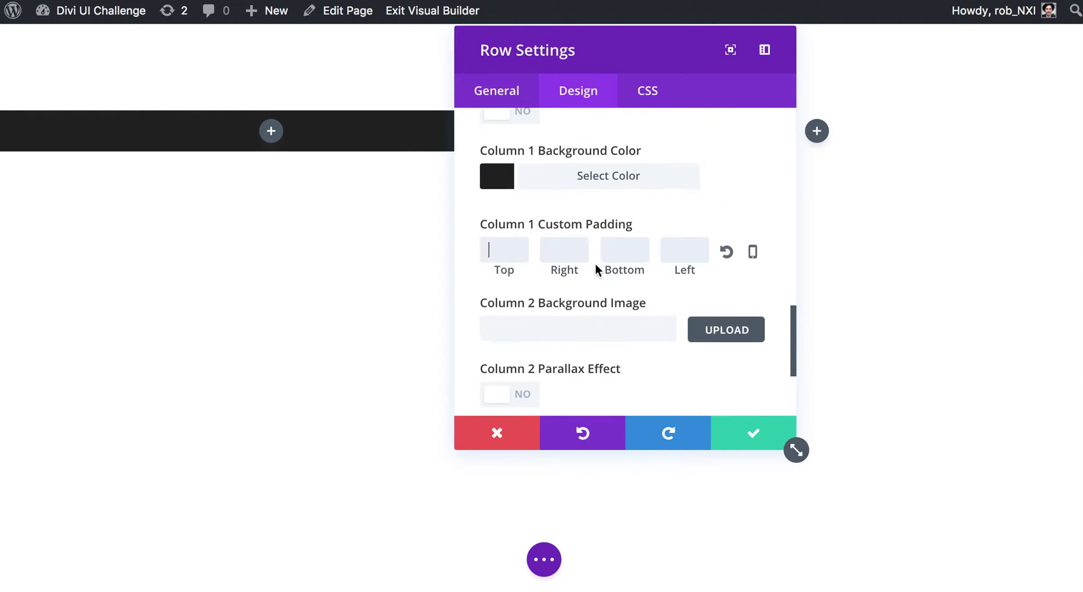
{"action": "type", "text": "120"}
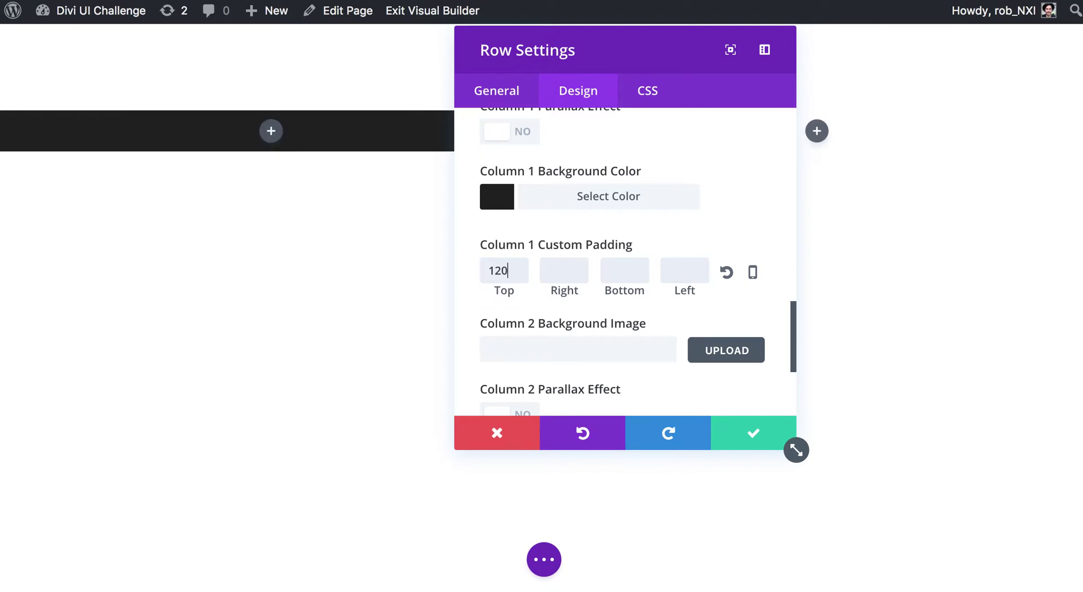
{"action": "key", "text": "Tab"}
{"action": "type", "text": "80"}
{"action": "key", "text": "Tab"}
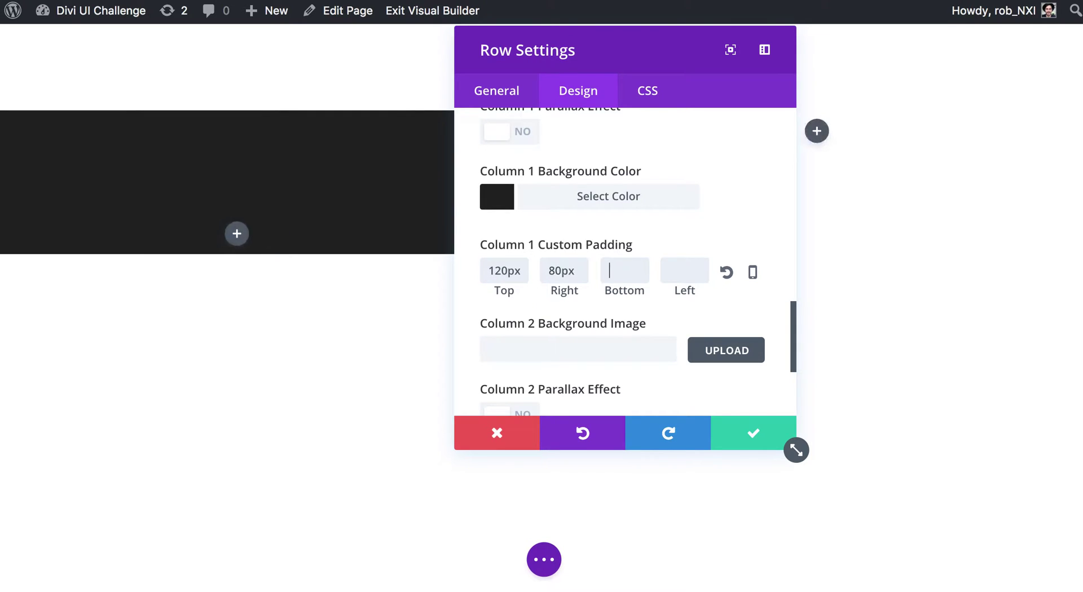
{"action": "type", "text": "120"}
{"action": "key", "text": "Tab"}
{"action": "type", "text": "120"}
{"action": "key", "text": "Tab"}
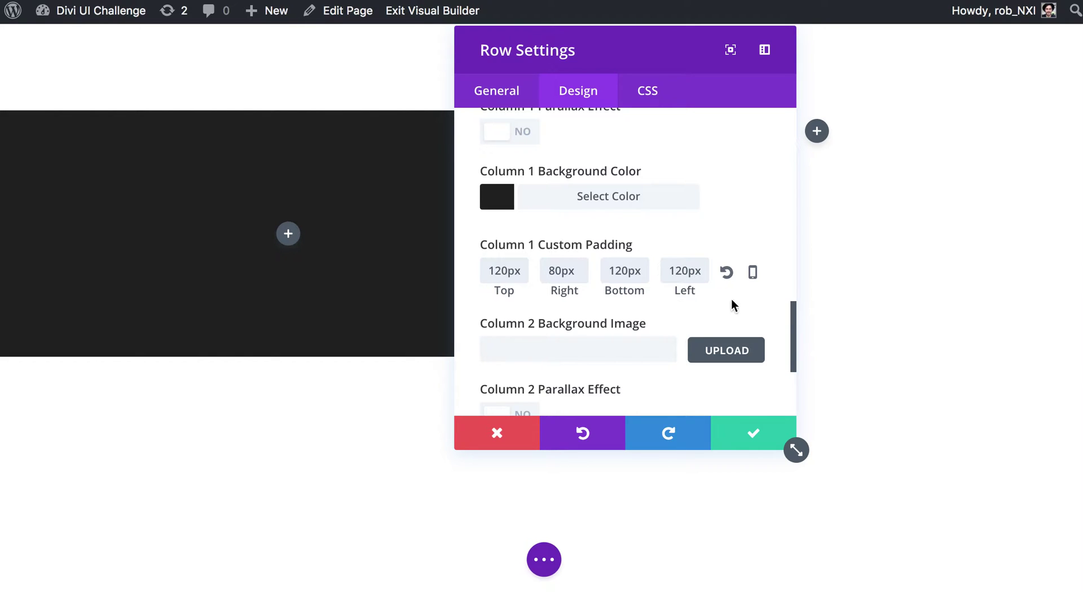
{"action": "scroll", "coordinate": [641, 337], "scroll_direction": "down", "scroll_amount": 1}
Set porsche.jpg from the Media Library as column 2's background image and save the row
{"action": "scroll", "coordinate": [642, 344], "scroll_direction": "down", "scroll_amount": 5}
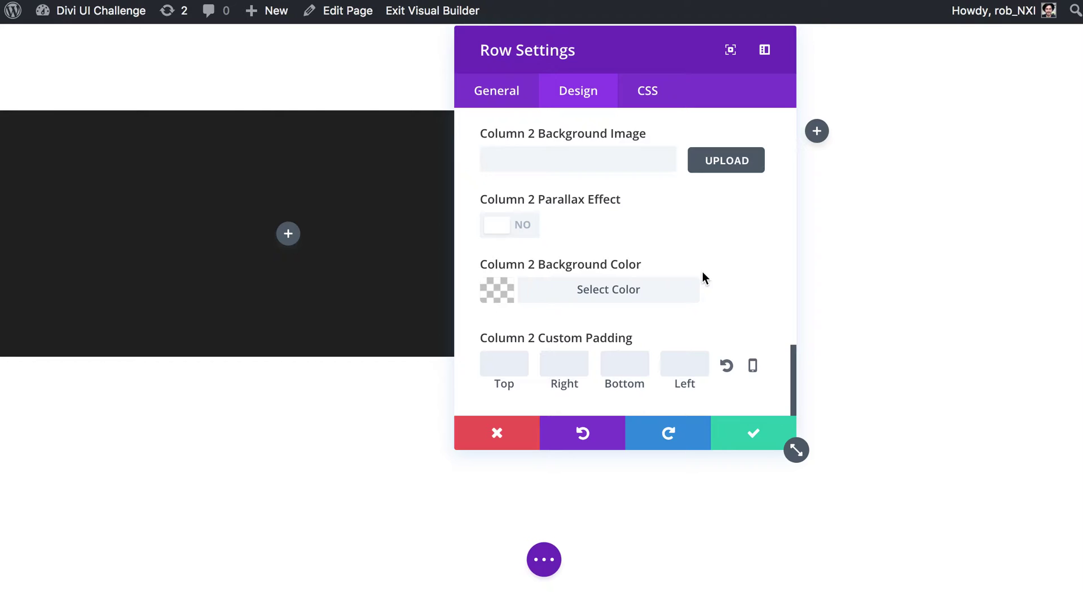
{"action": "scroll", "coordinate": [746, 236], "scroll_direction": "up", "scroll_amount": 3}
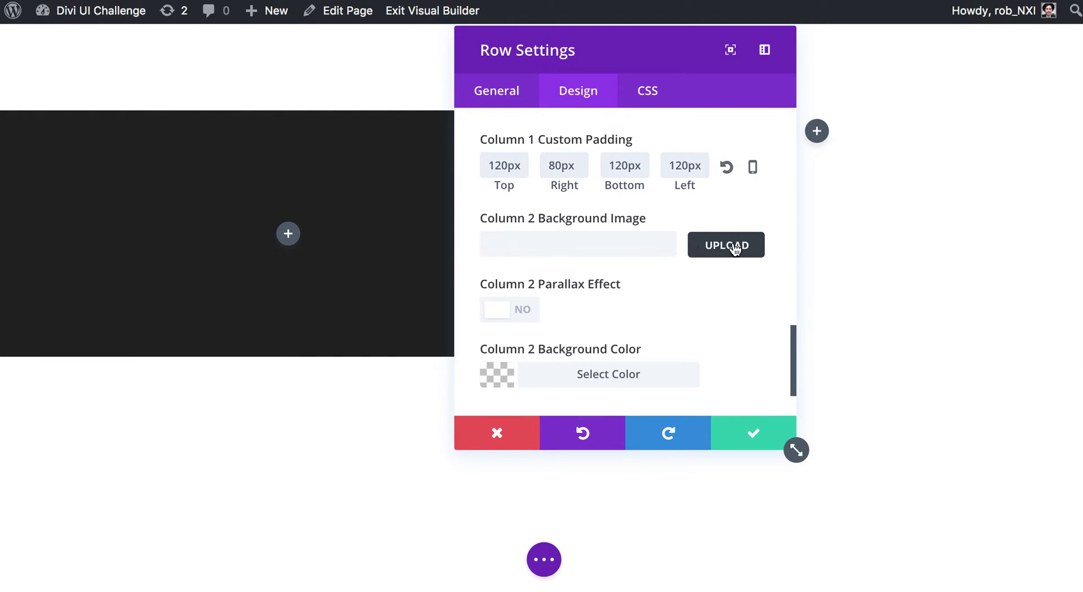
{"action": "left_click", "coordinate": [734, 245]}
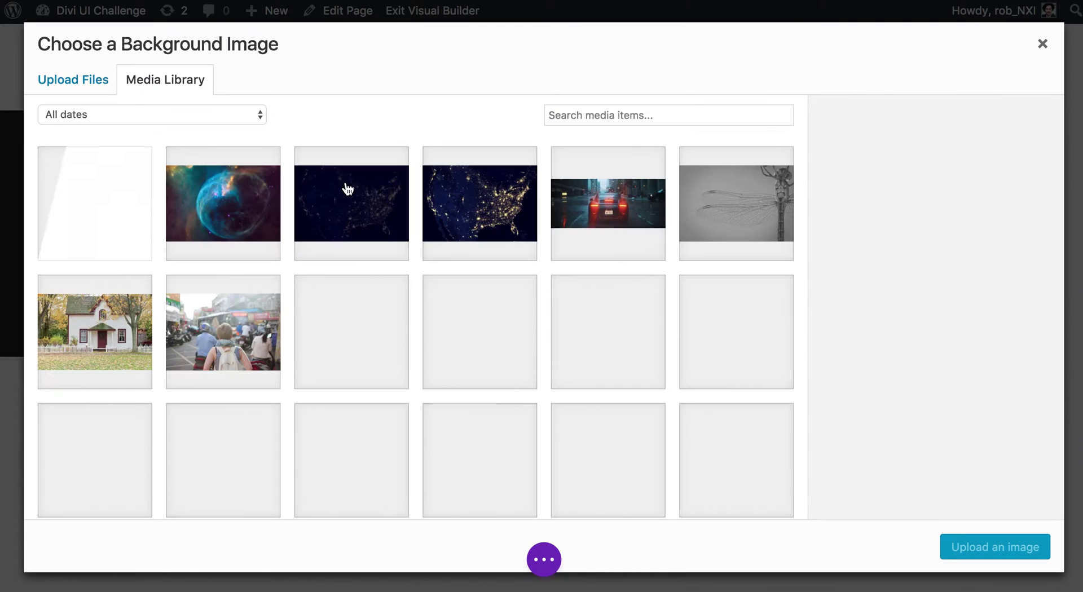
{"action": "left_click", "coordinate": [635, 210]}
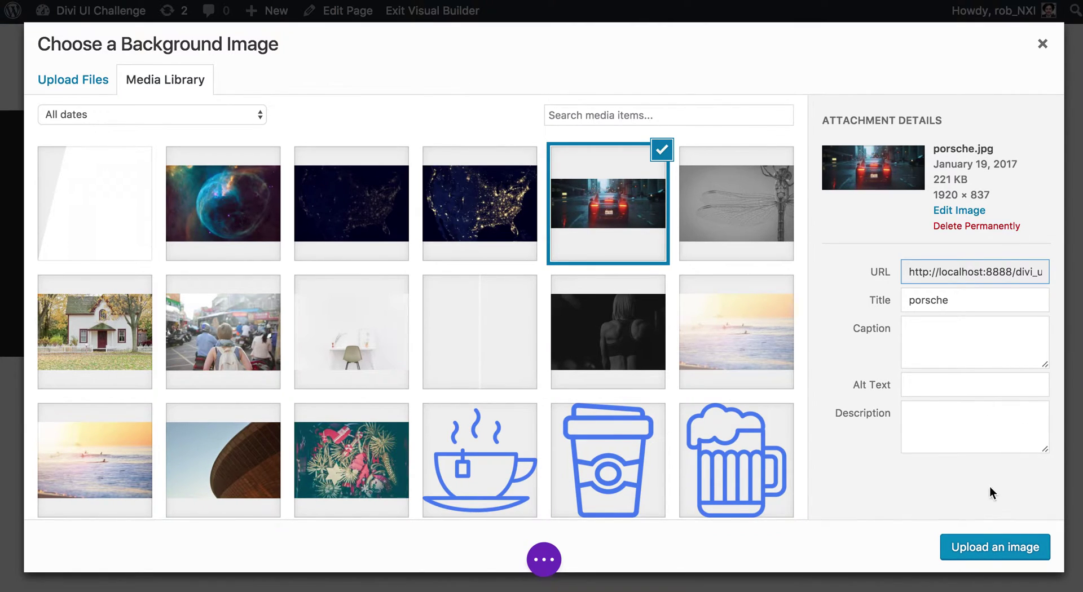
{"action": "left_click", "coordinate": [985, 547]}
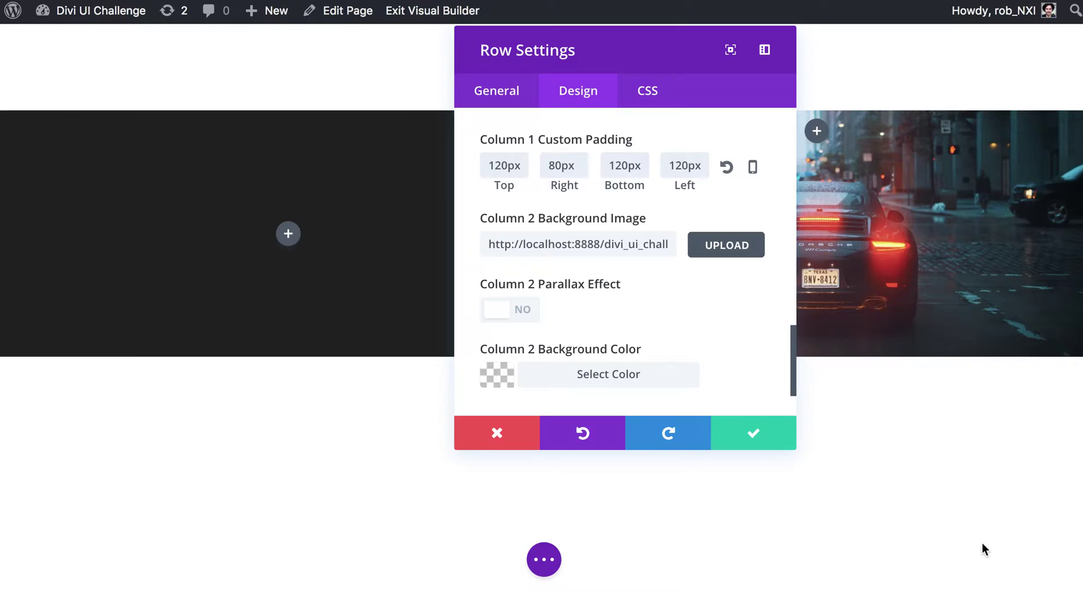
{"action": "left_click", "coordinate": [756, 433]}
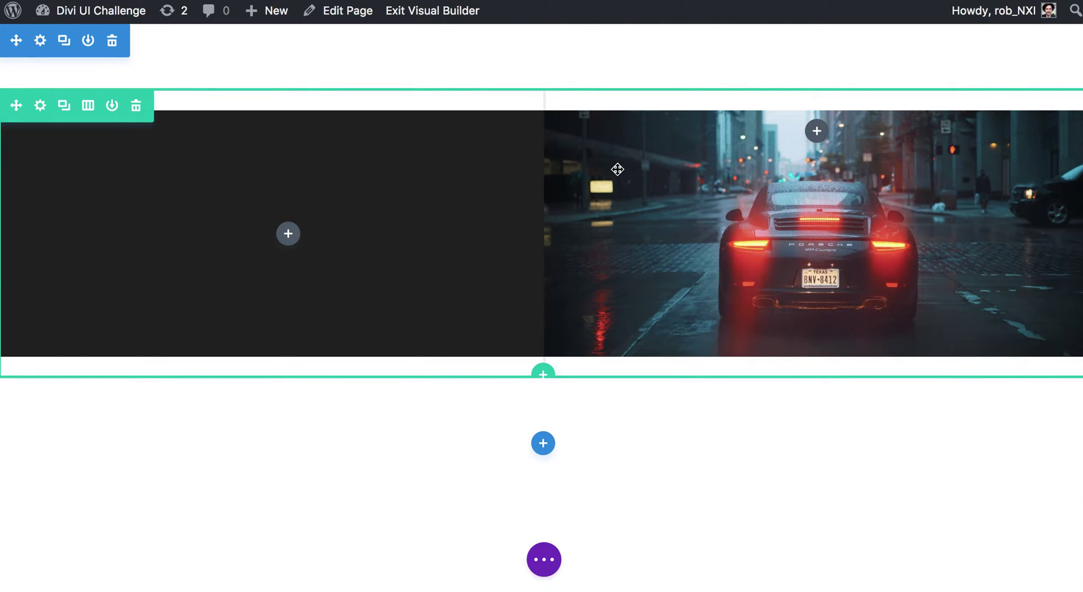
Add a Blurb module to the left column using the atom icon
{"action": "left_click", "coordinate": [288, 234]}
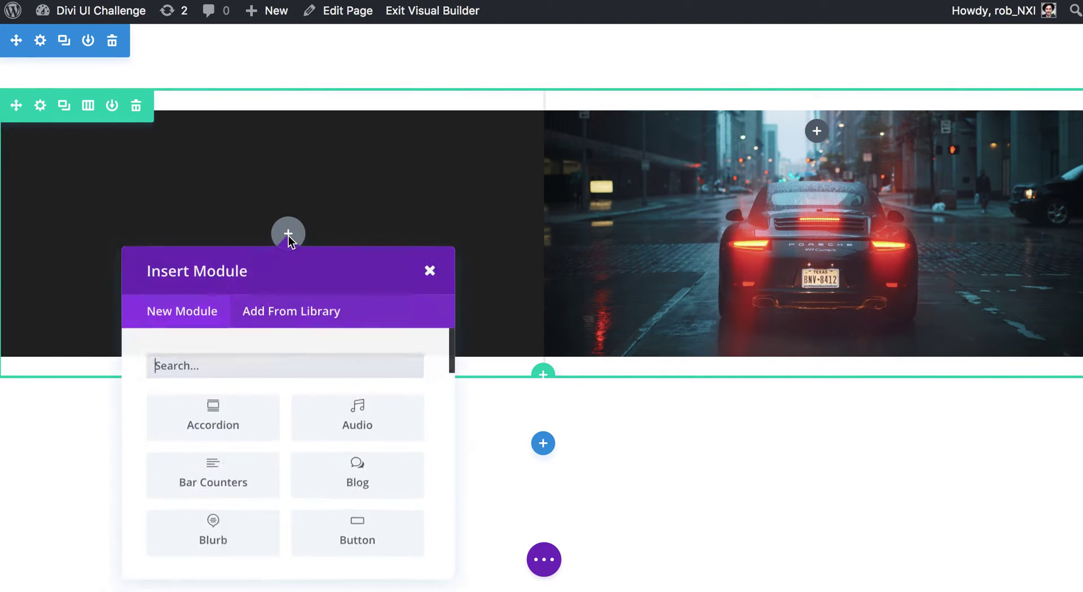
{"action": "type", "text": "blurb"}
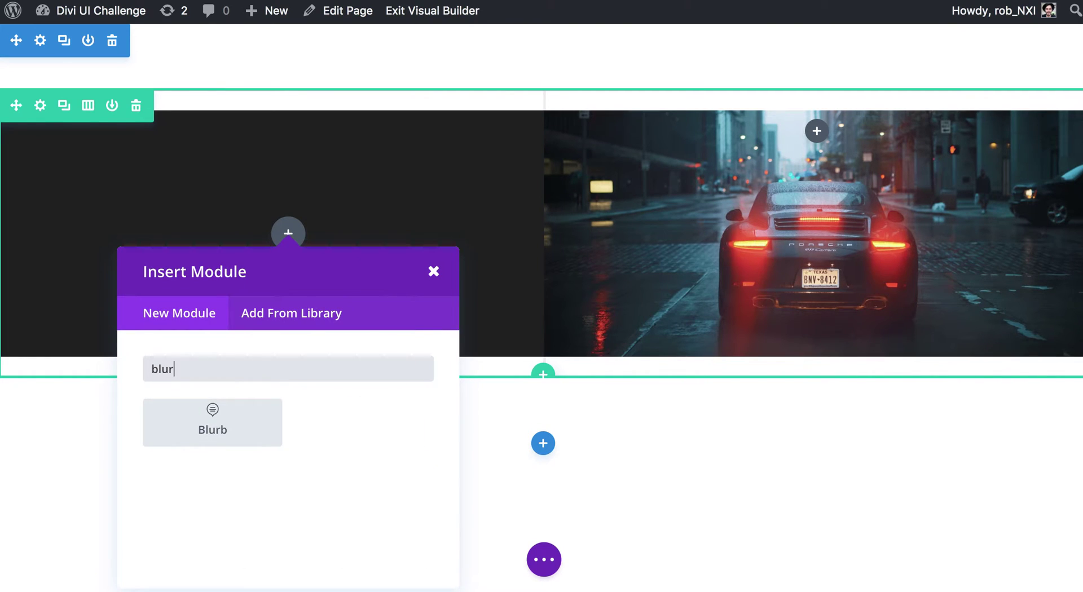
{"action": "left_click", "coordinate": [208, 421]}
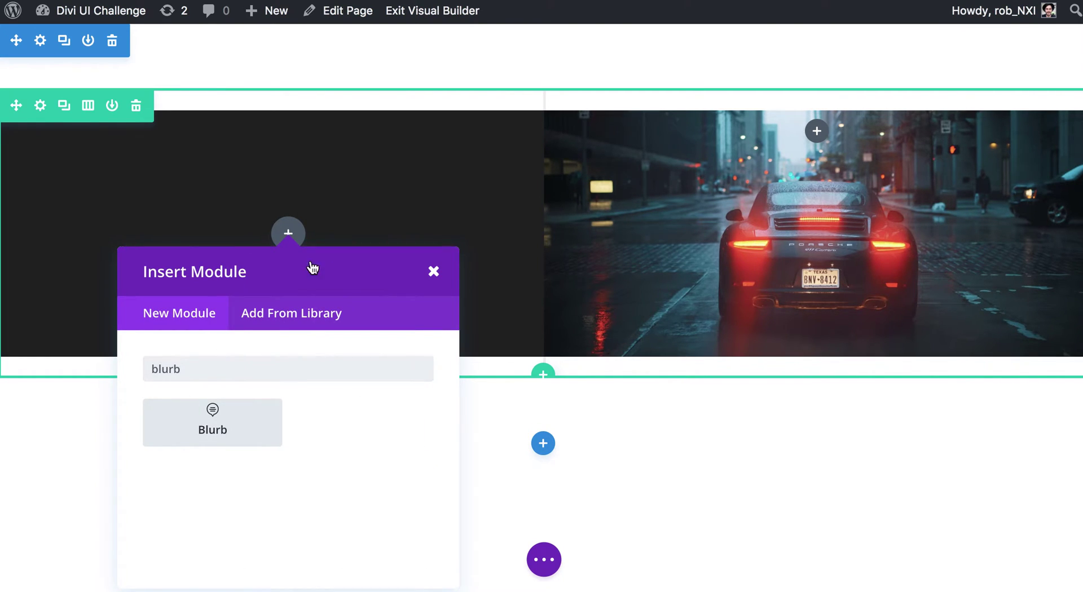
{"action": "scroll", "coordinate": [598, 235], "scroll_direction": "down", "scroll_amount": 3}
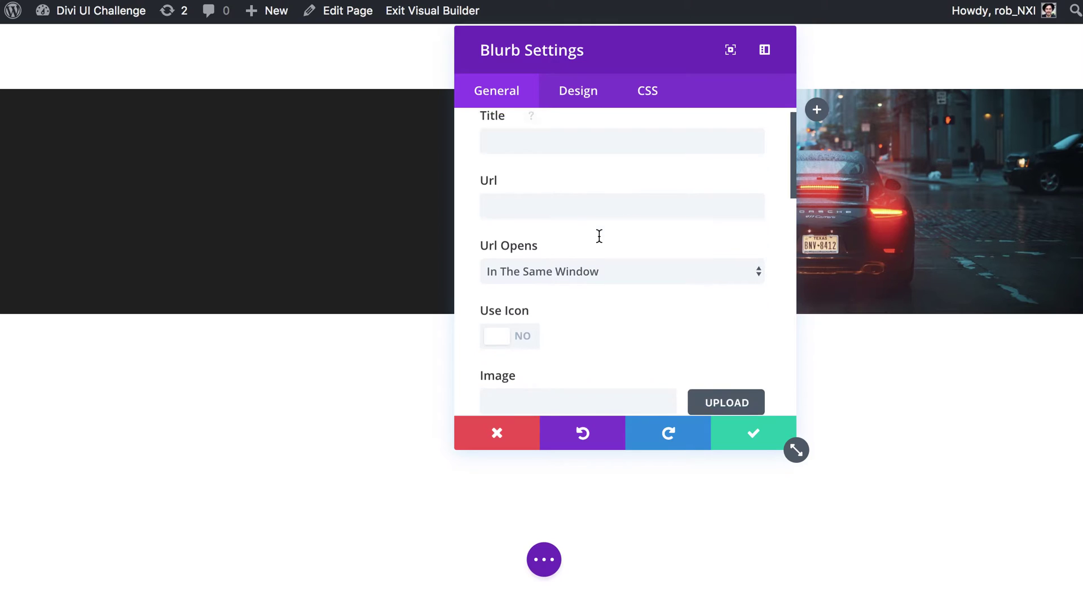
{"action": "left_click", "coordinate": [515, 280]}
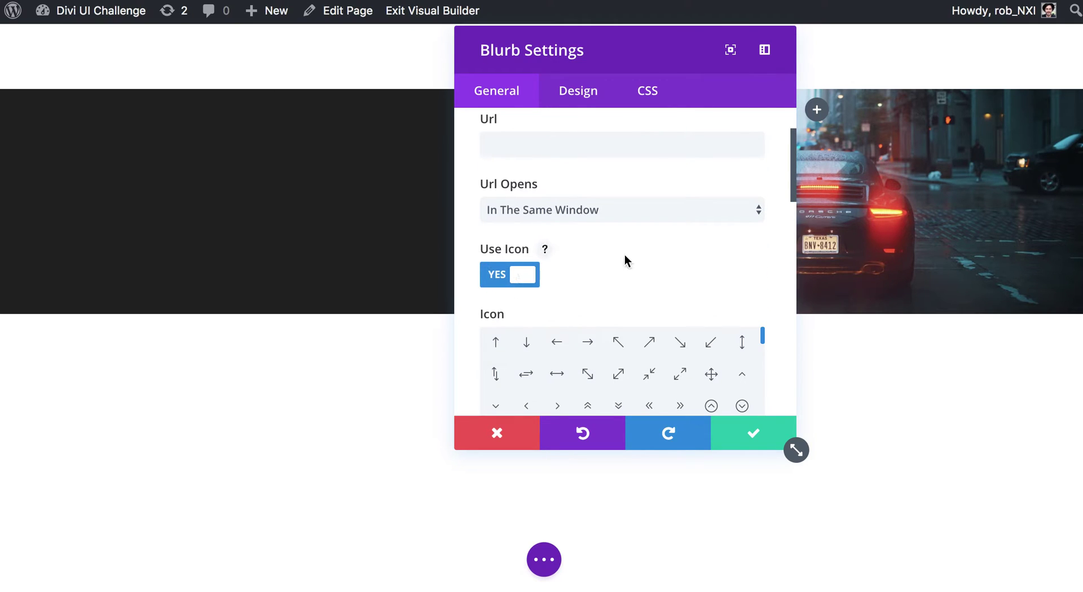
{"action": "scroll", "coordinate": [625, 255], "scroll_direction": "down", "scroll_amount": 1}
{"action": "scroll", "coordinate": [782, 310], "scroll_direction": "down", "scroll_amount": 3}
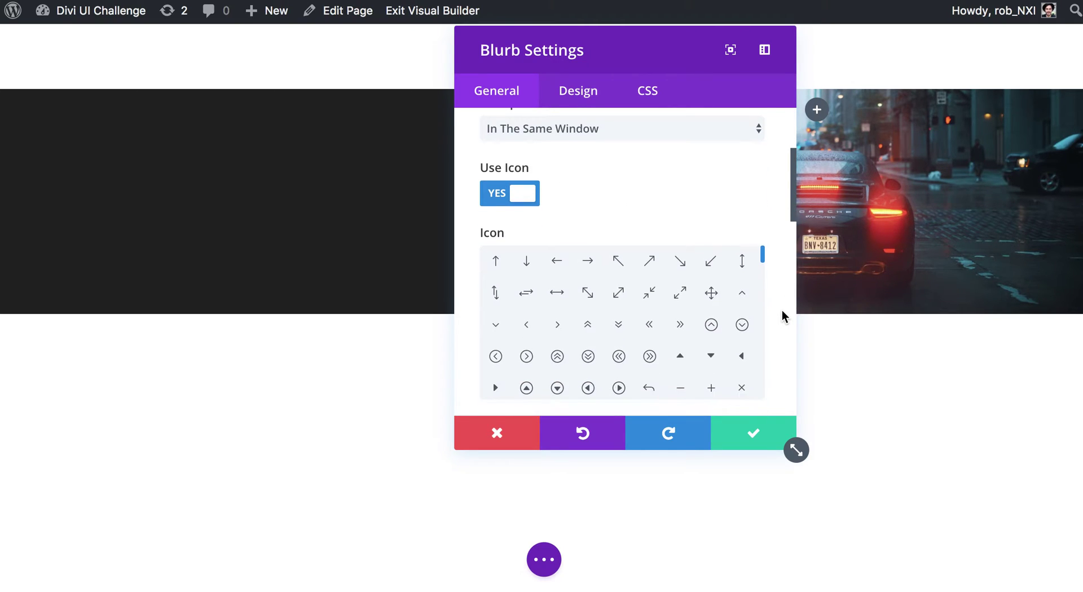
{"action": "scroll", "coordinate": [685, 336], "scroll_direction": "down", "scroll_amount": 4}
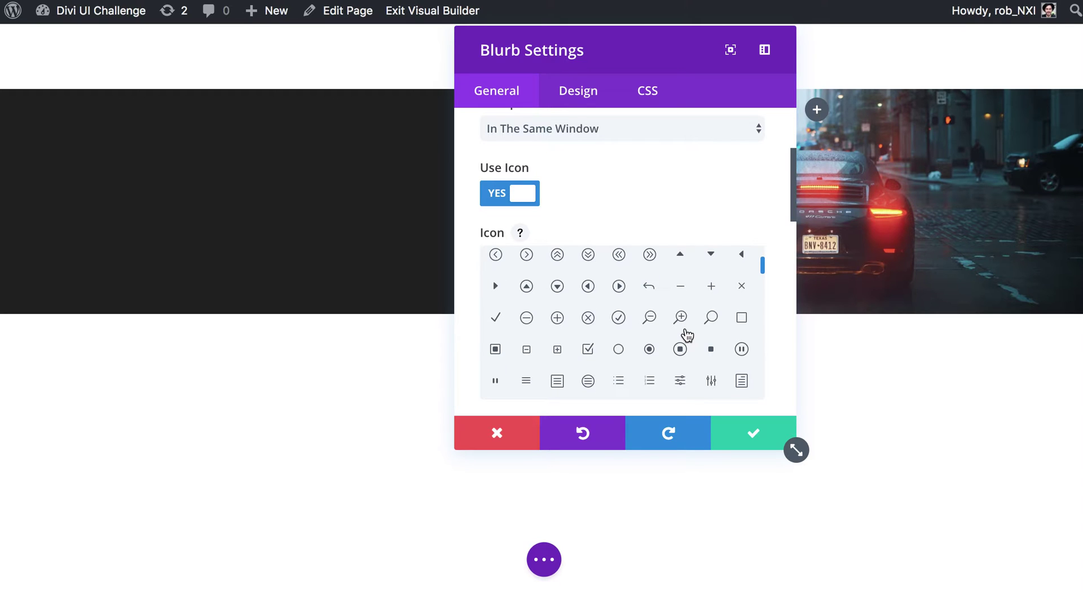
{"action": "scroll", "coordinate": [687, 335], "scroll_direction": "down", "scroll_amount": 5}
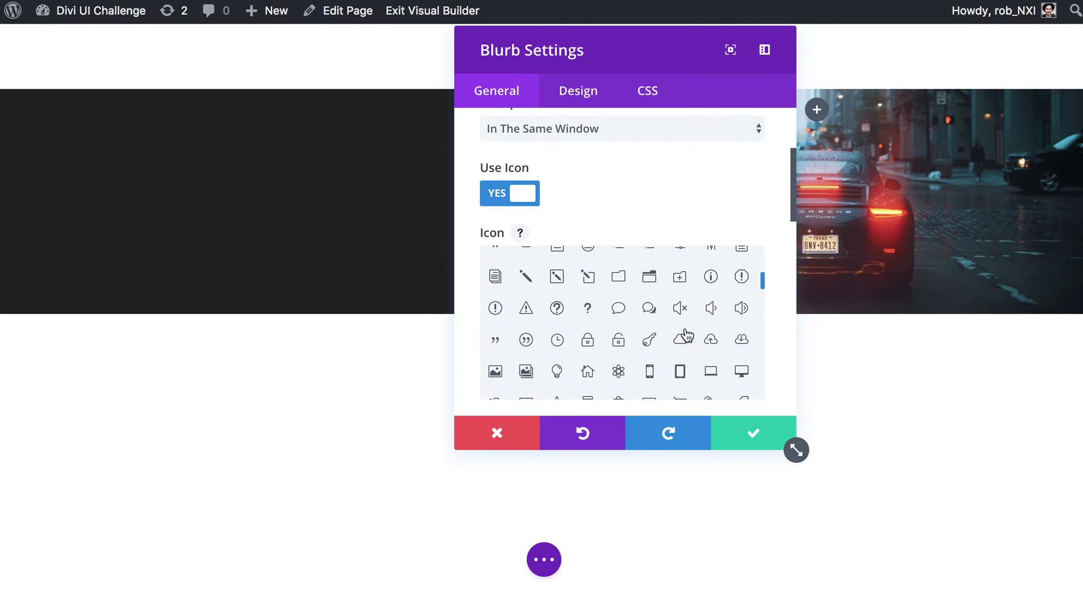
{"action": "left_click", "coordinate": [618, 371]}
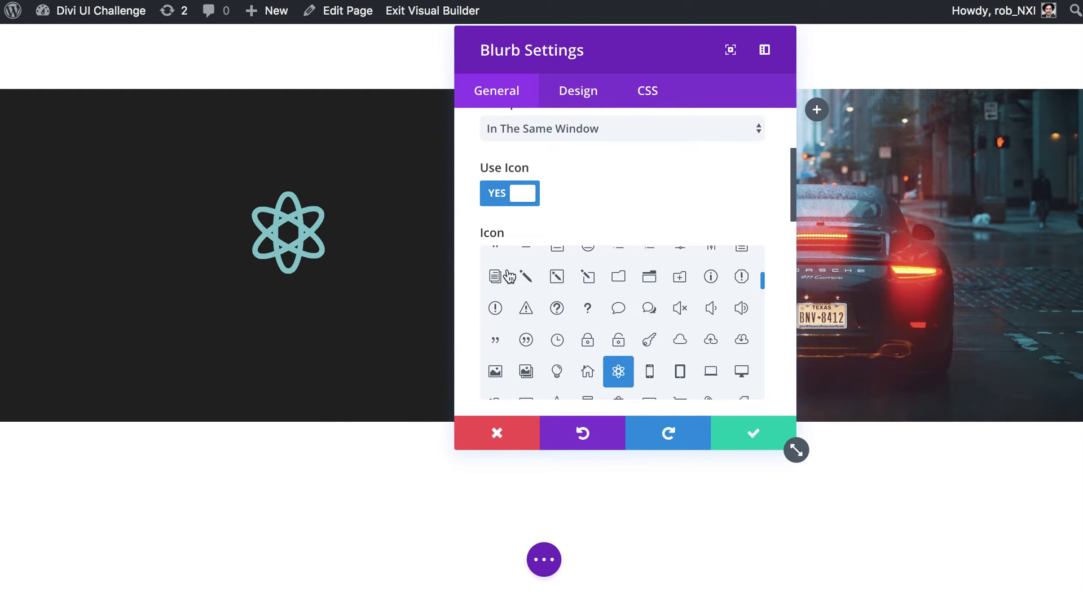
Set the blurb's icon colour to orange #ef6b28, copied from the colour notes
{"action": "scroll", "coordinate": [771, 326], "scroll_direction": "down", "scroll_amount": 3}
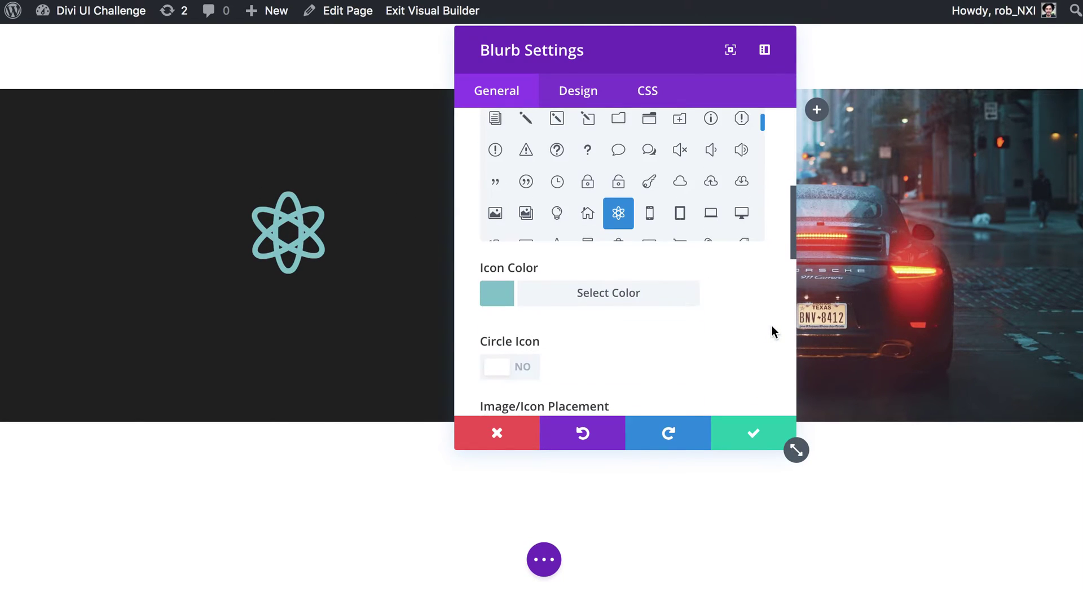
{"action": "key", "text": "super+Tab"}
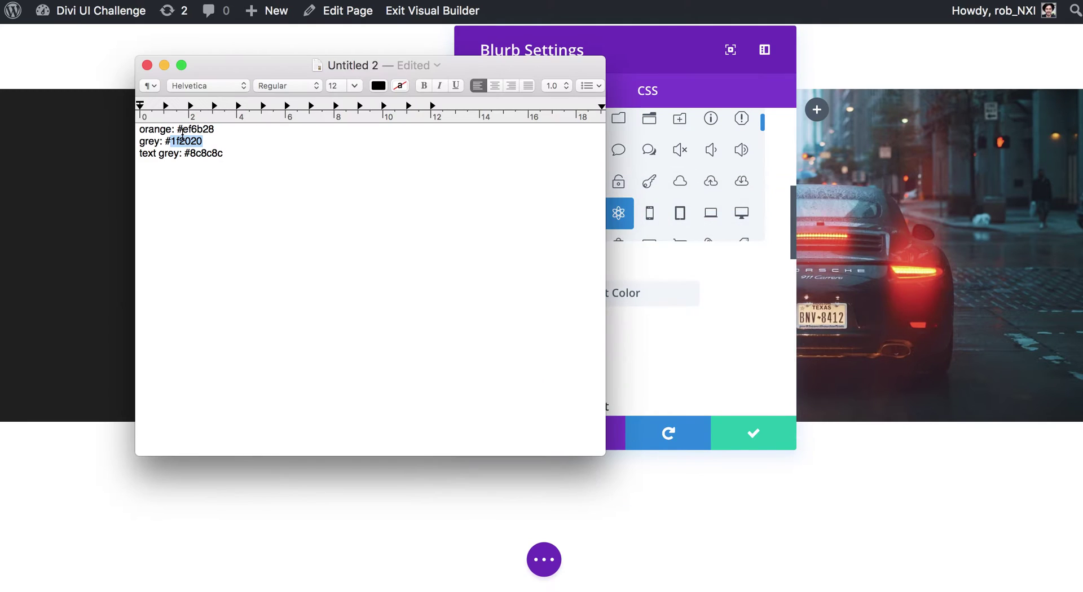
{"action": "double_click", "coordinate": [205, 131]}
{"action": "key", "text": "super+c"}
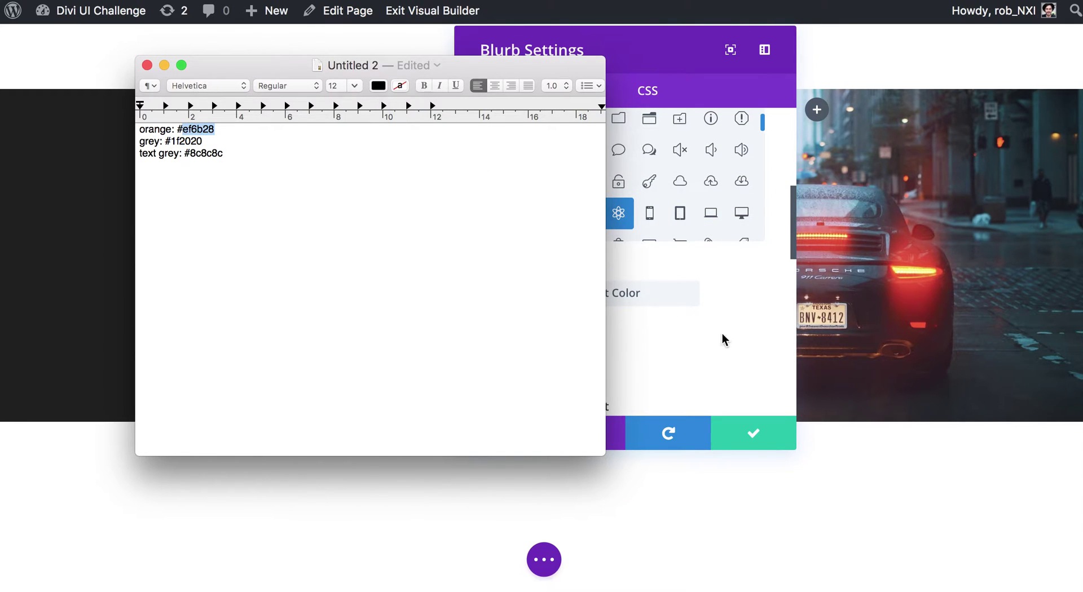
{"action": "left_click", "coordinate": [724, 339]}
{"action": "left_click", "coordinate": [615, 304]}
{"action": "triple_click", "coordinate": [534, 331]}
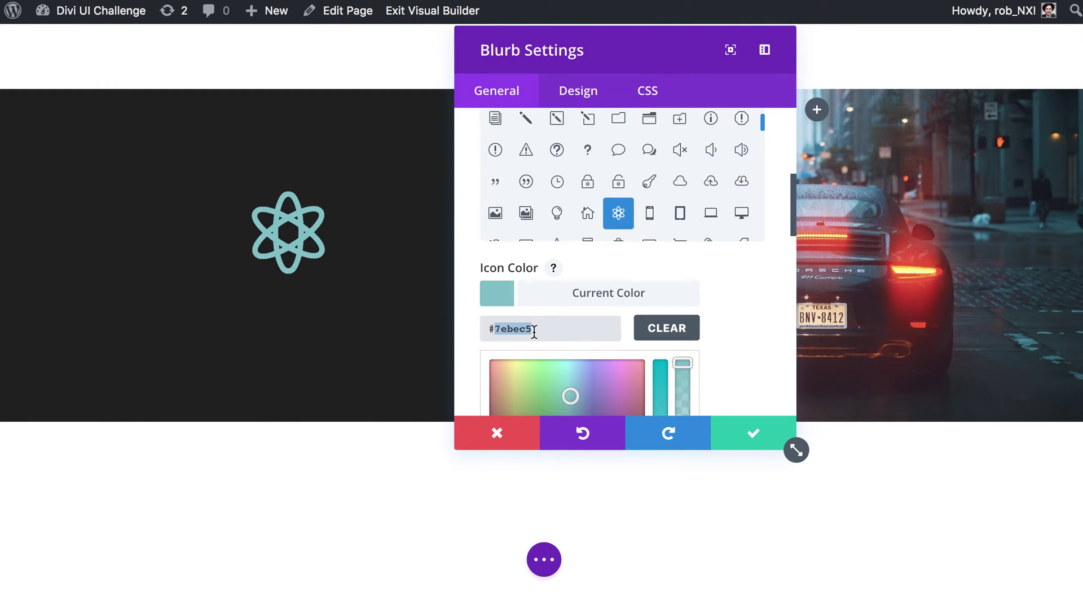
{"action": "key", "text": "super+v"}
Place the blurb icon to the Left and save the blurb settings
{"action": "scroll", "coordinate": [734, 314], "scroll_direction": "down", "scroll_amount": 2}
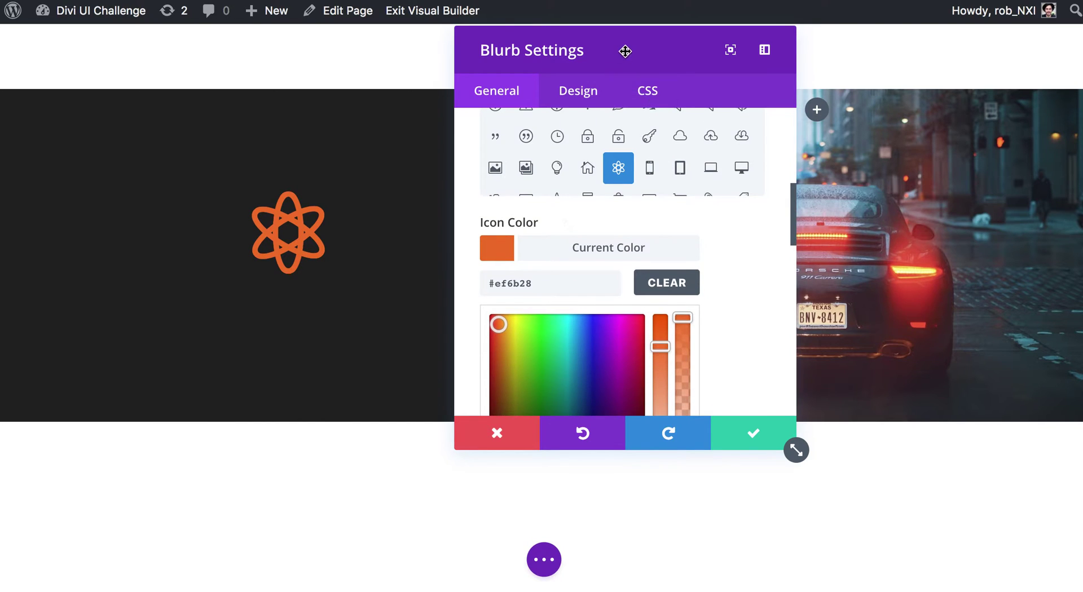
{"action": "left_click_drag", "start_coordinate": [624, 48], "coordinate": [510, 49]}
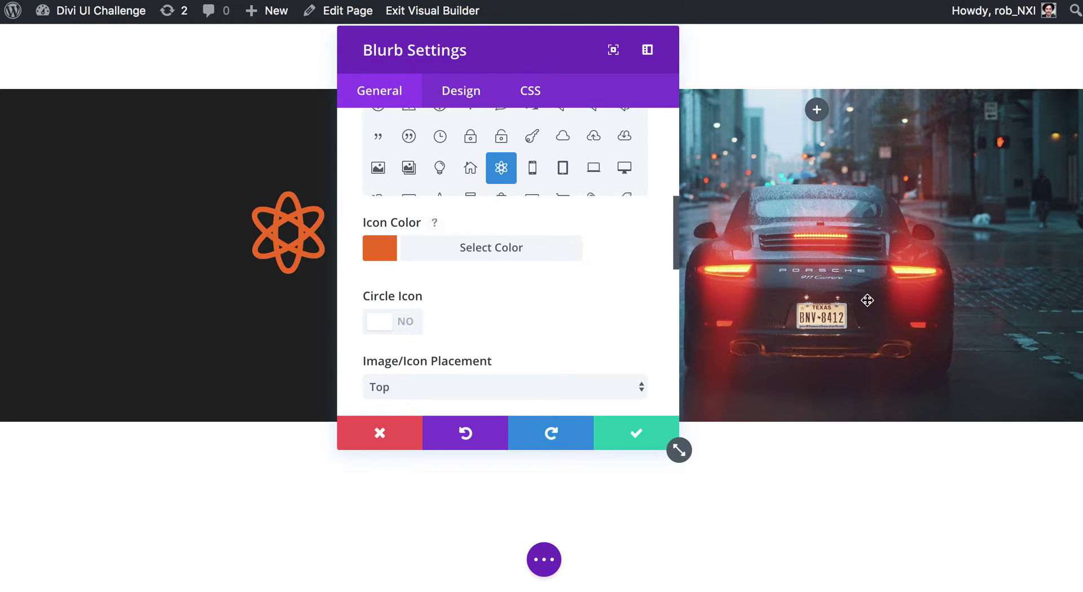
{"action": "left_click_drag", "start_coordinate": [571, 41], "coordinate": [616, 41]}
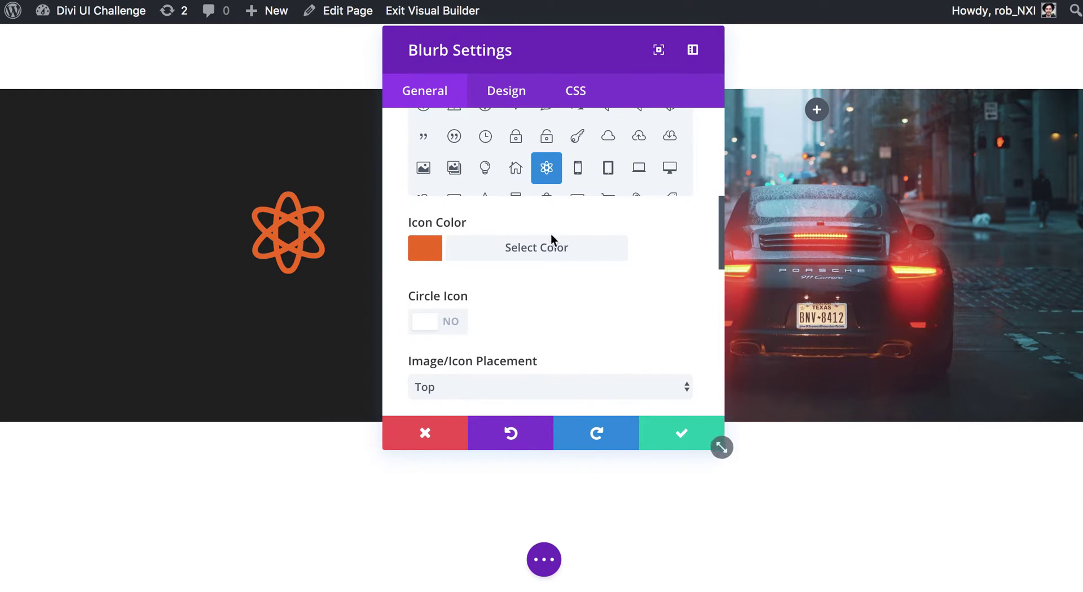
{"action": "scroll", "coordinate": [537, 358], "scroll_direction": "down", "scroll_amount": 3}
{"action": "left_click", "coordinate": [674, 305]}
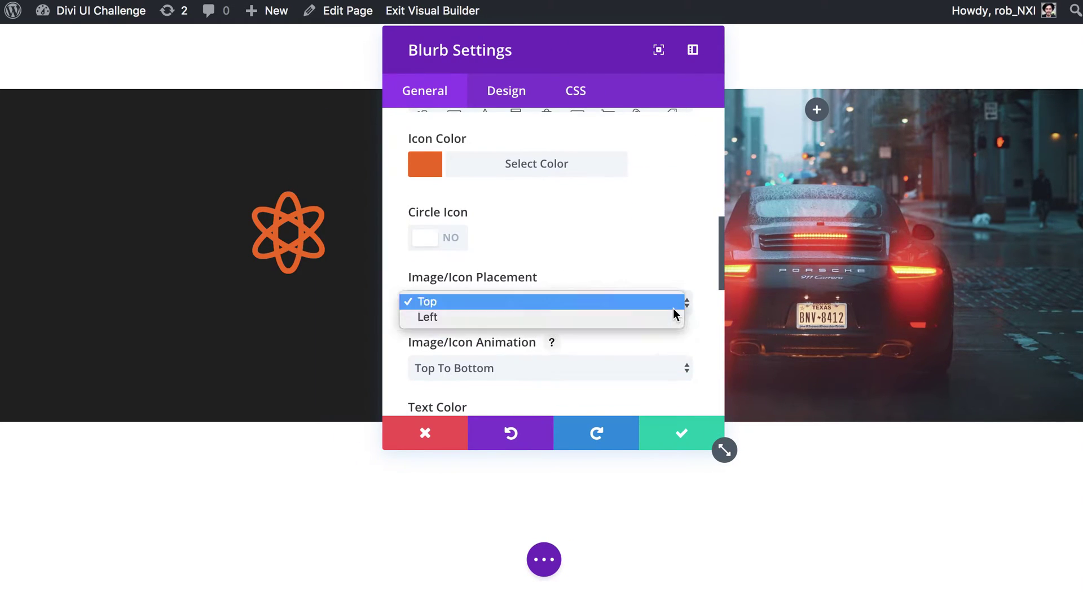
{"action": "left_click", "coordinate": [616, 318]}
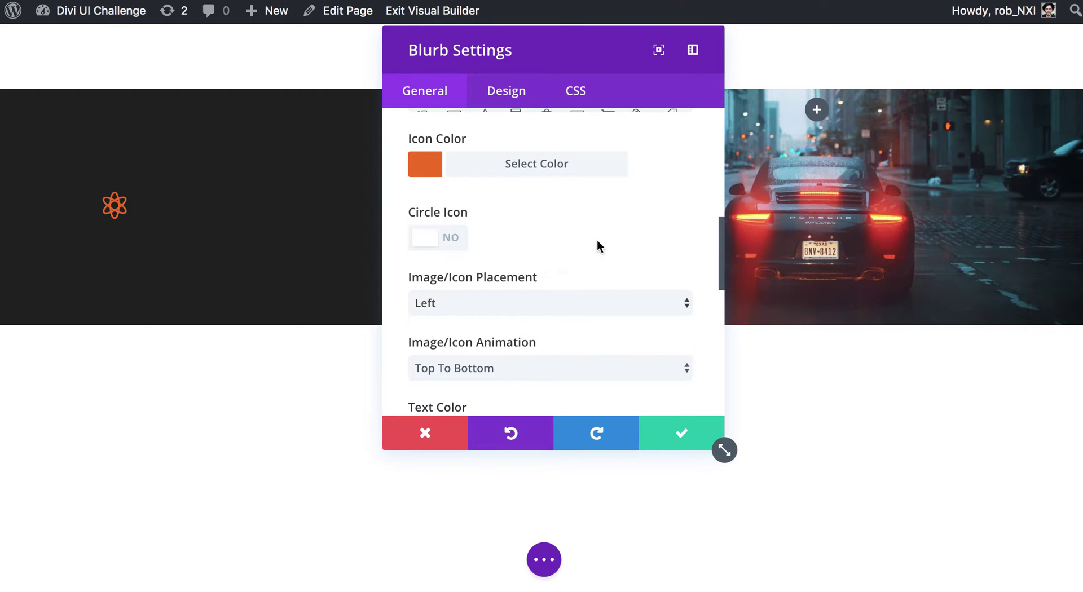
{"action": "left_click", "coordinate": [681, 433]}
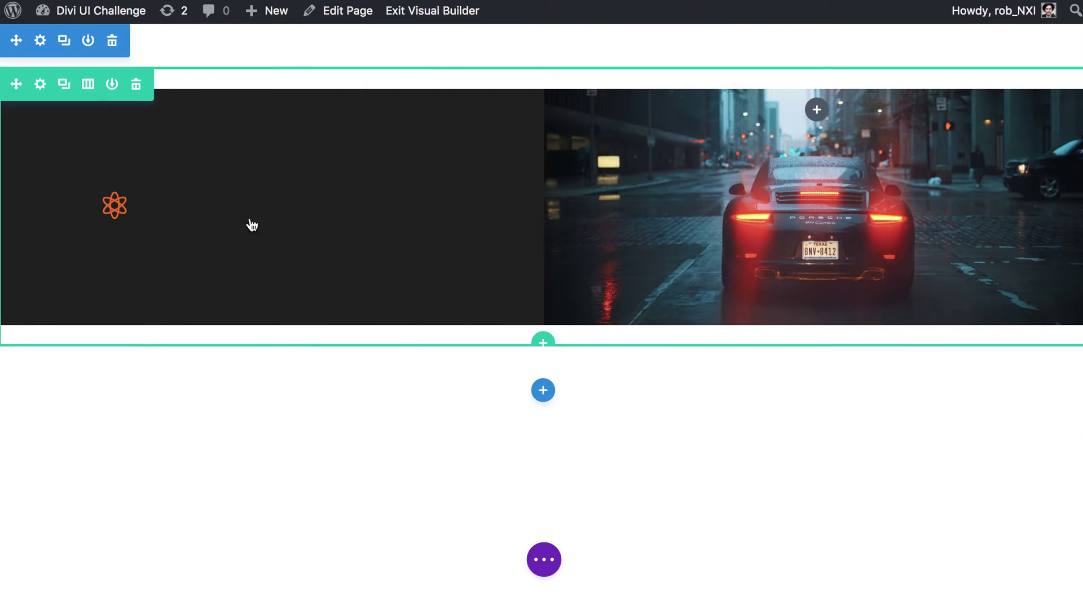
Add a Text module under the blurb and paste the reference heading sentence into it
{"action": "left_click", "coordinate": [287, 266]}
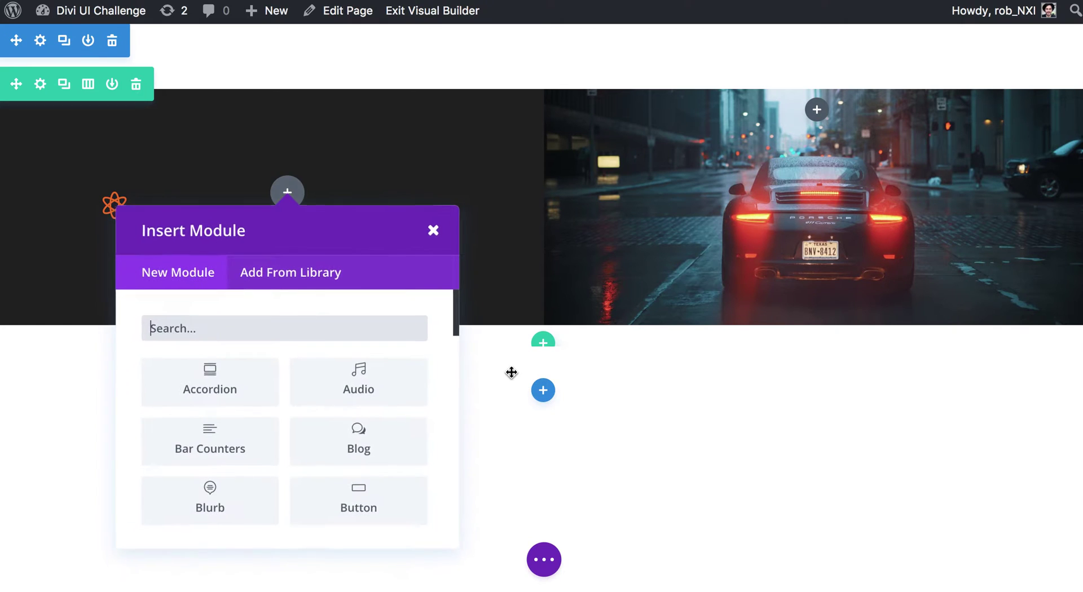
{"action": "type", "text": "text"}
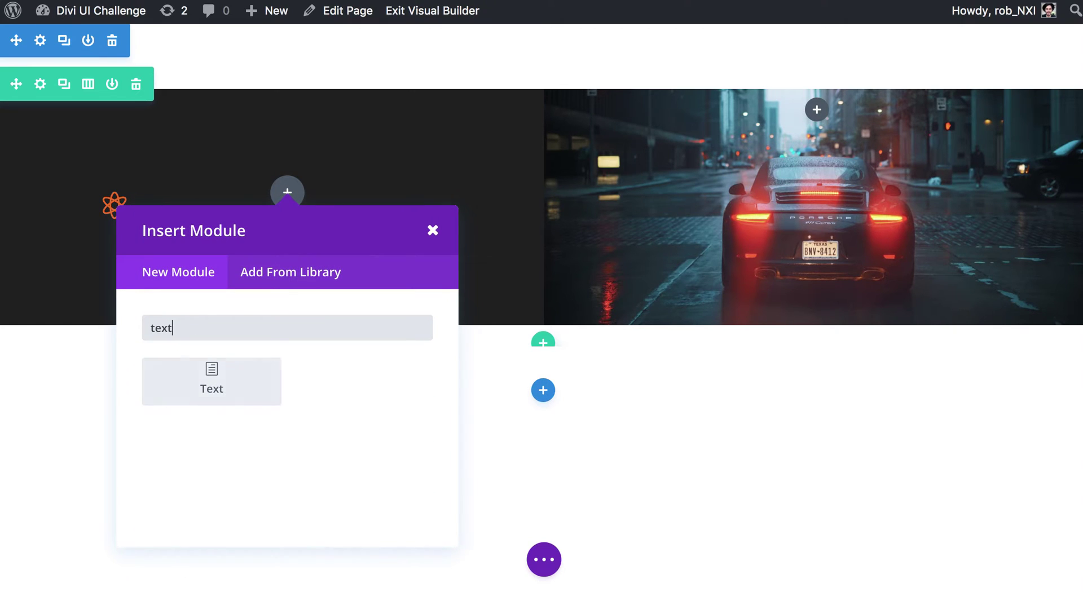
{"action": "left_click", "coordinate": [233, 398]}
{"action": "scroll", "coordinate": [590, 299], "scroll_direction": "down", "scroll_amount": 2}
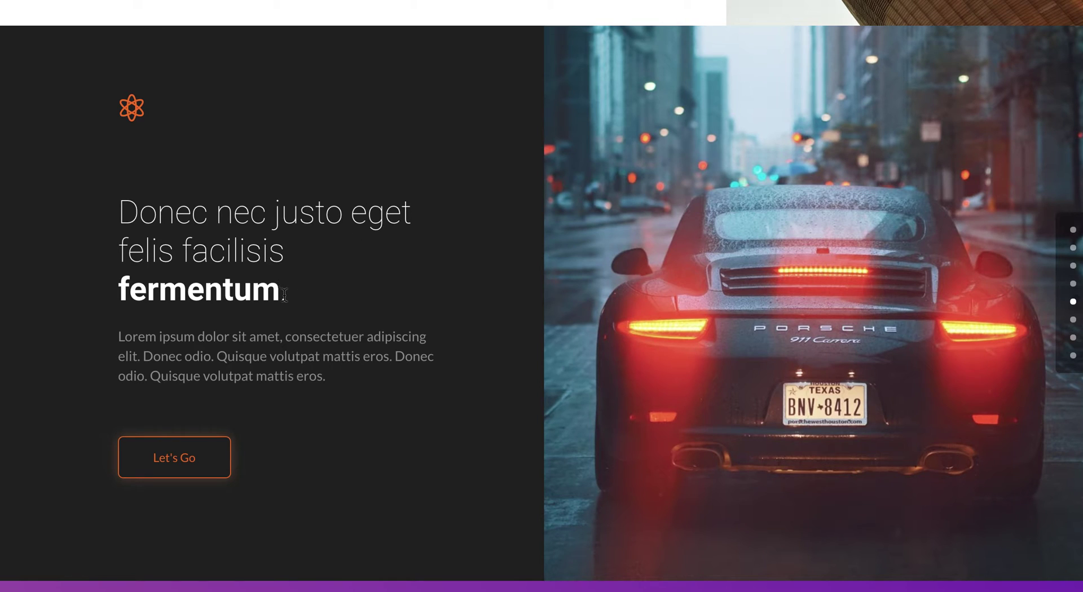
{"action": "left_click_drag", "start_coordinate": [285, 295], "coordinate": [124, 208]}
{"action": "key", "text": "super+c"}
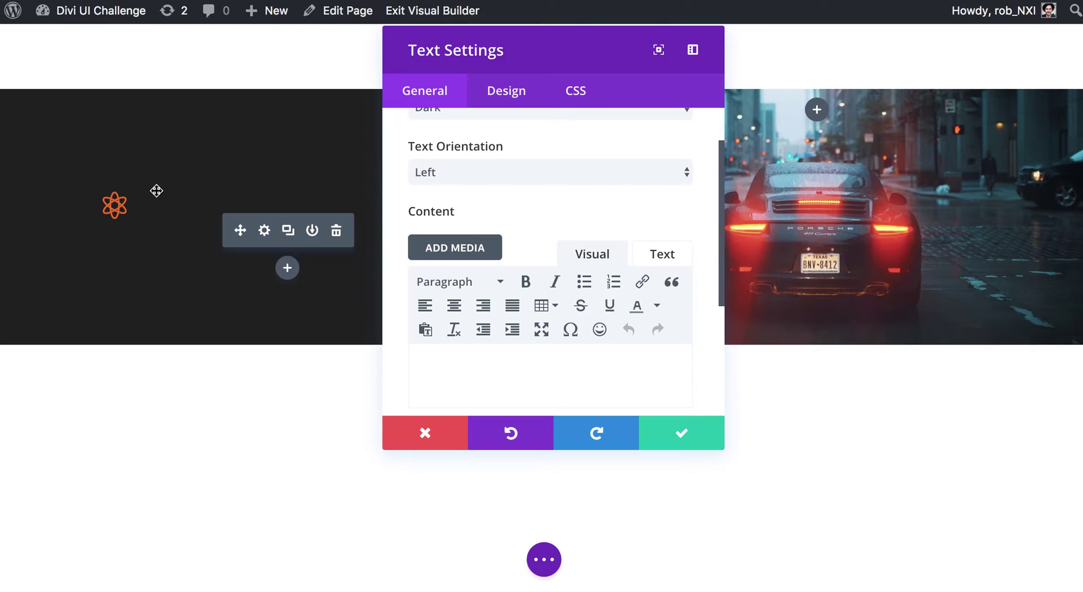
{"action": "scroll", "coordinate": [684, 215], "scroll_direction": "down", "scroll_amount": 1}
{"action": "left_click", "coordinate": [673, 215]}
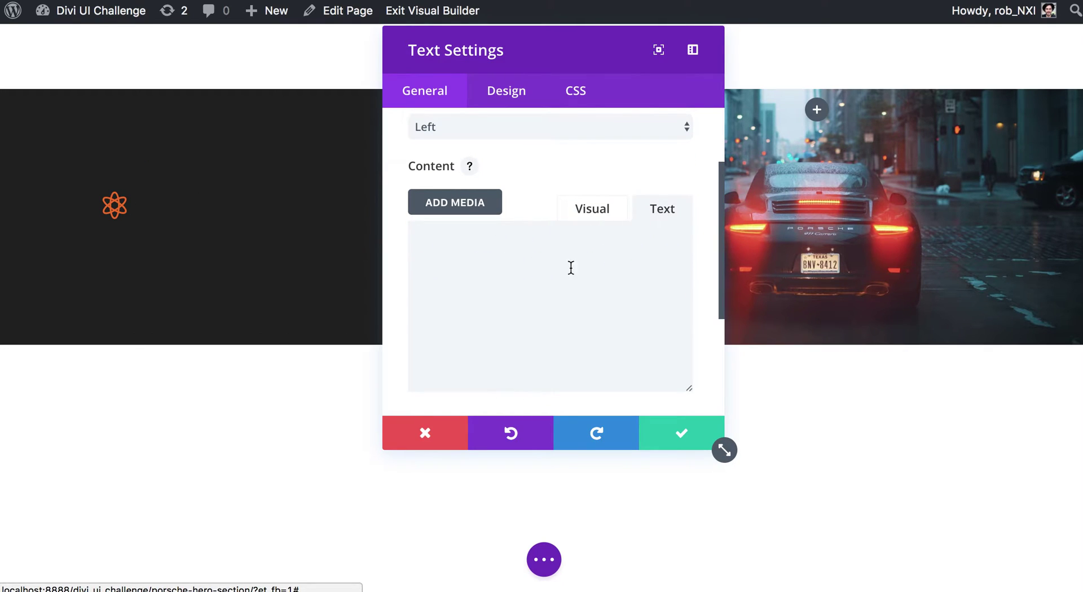
{"action": "left_click", "coordinate": [558, 278]}
{"action": "key", "text": "super+v"}
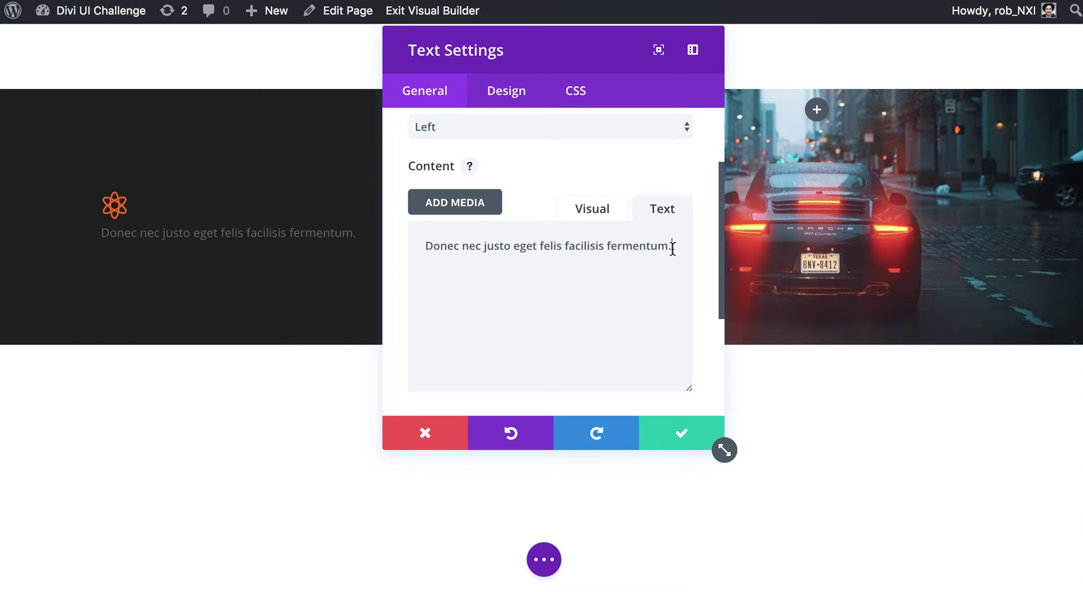
Format the pasted sentence as Heading 1
{"action": "left_click", "coordinate": [590, 213]}
{"action": "left_click_drag", "start_coordinate": [503, 358], "coordinate": [371, 323]}
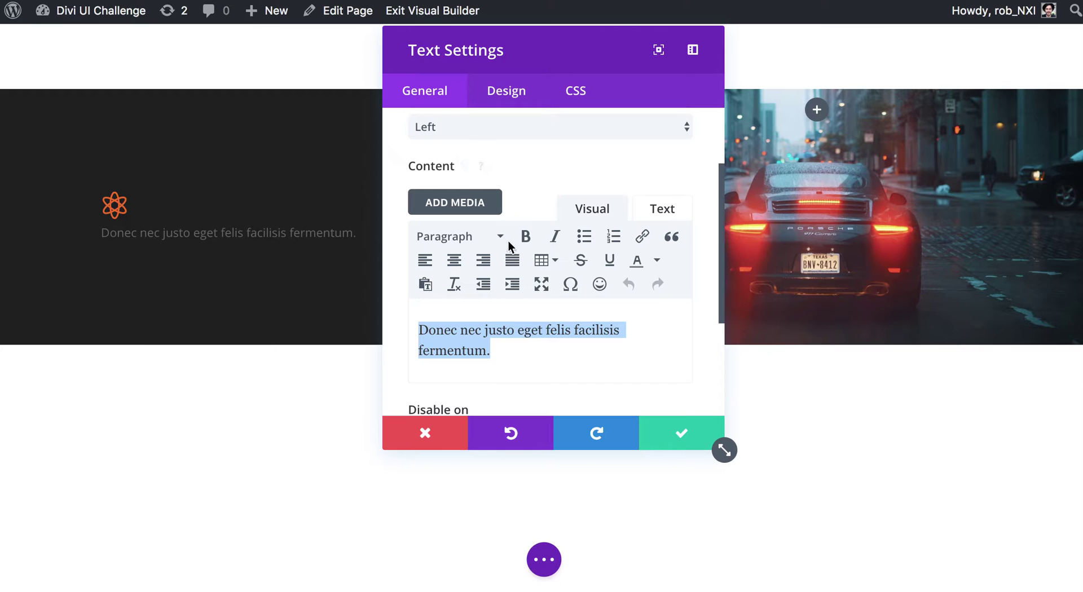
{"action": "left_click", "coordinate": [476, 238]}
{"action": "left_click", "coordinate": [458, 304]}
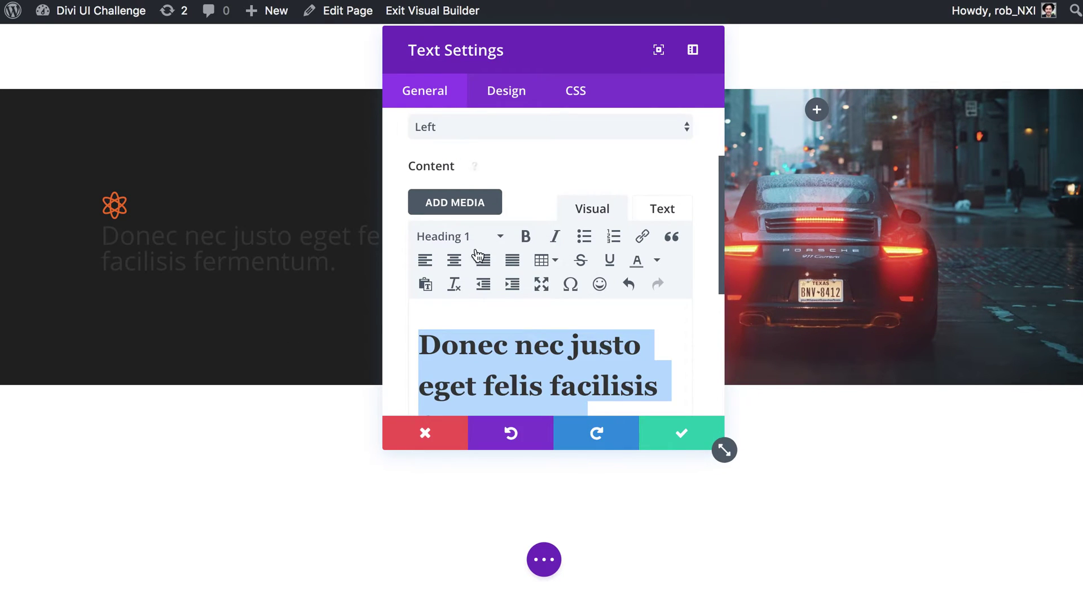
Set the text module's text colour to Light
{"action": "scroll", "coordinate": [474, 169], "scroll_direction": "up", "scroll_amount": 2}
{"action": "left_click", "coordinate": [576, 168]}
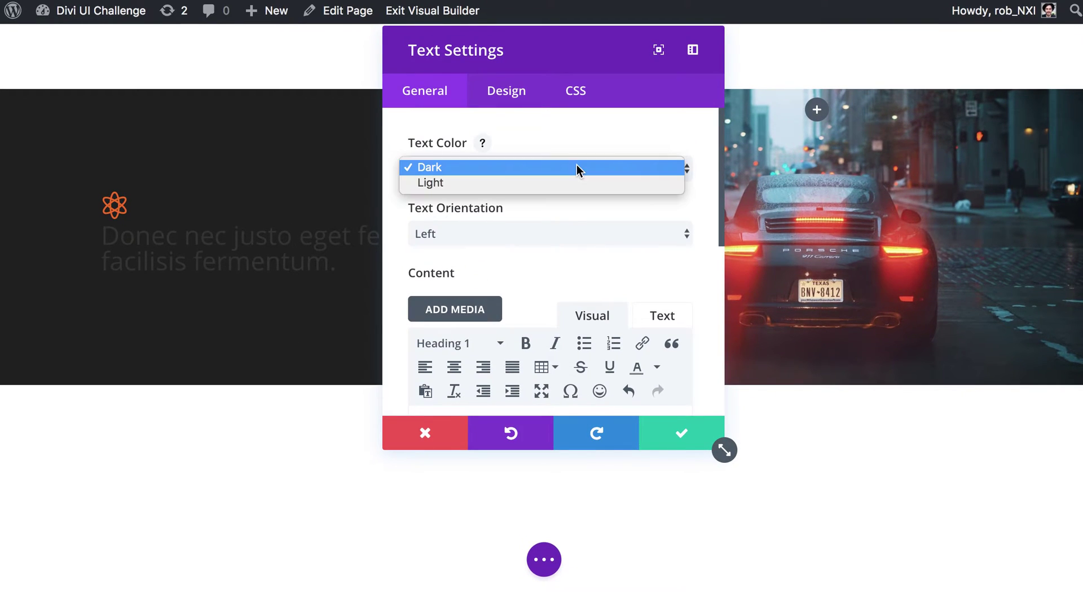
{"action": "left_click", "coordinate": [529, 182]}
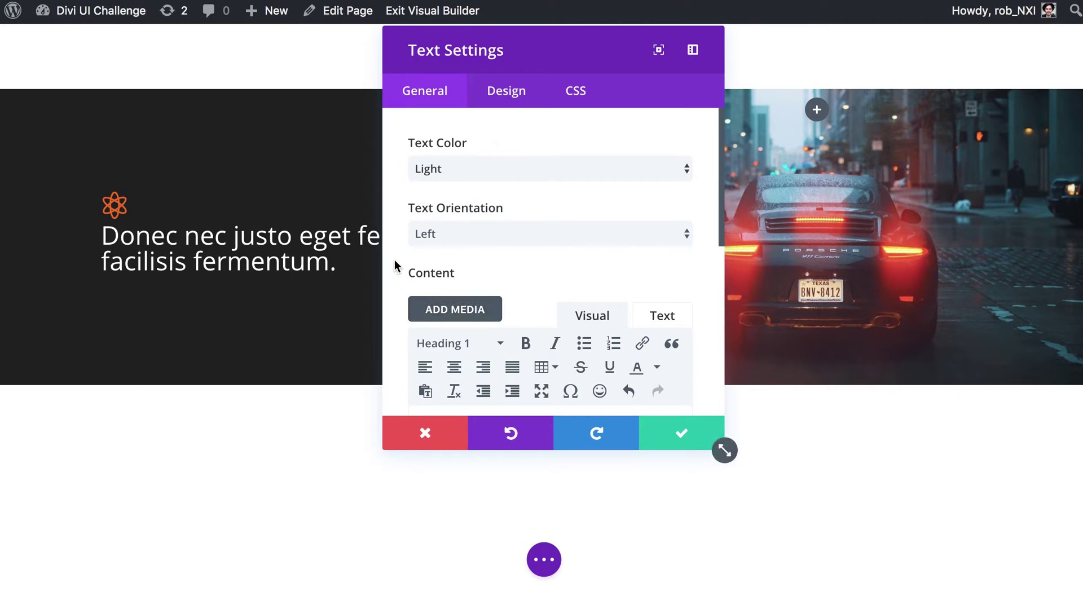
{"action": "scroll", "coordinate": [394, 260], "scroll_direction": "down", "scroll_amount": 4}
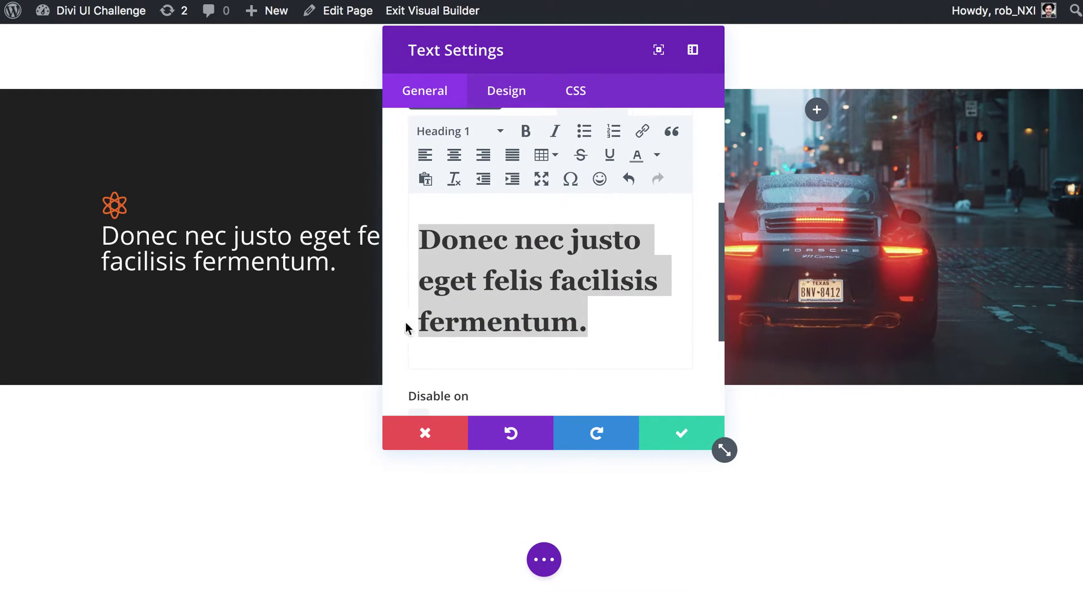
{"action": "scroll", "coordinate": [406, 324], "scroll_direction": "down", "scroll_amount": 3}
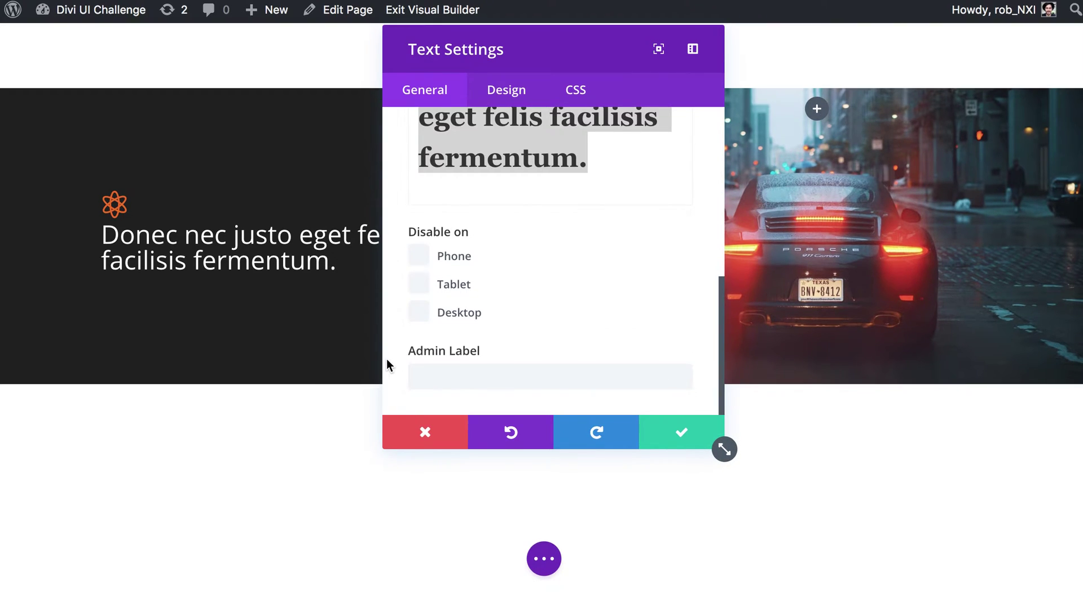
Look through the Header Font list in the Design options without changing it
{"action": "left_click", "coordinate": [484, 89]}
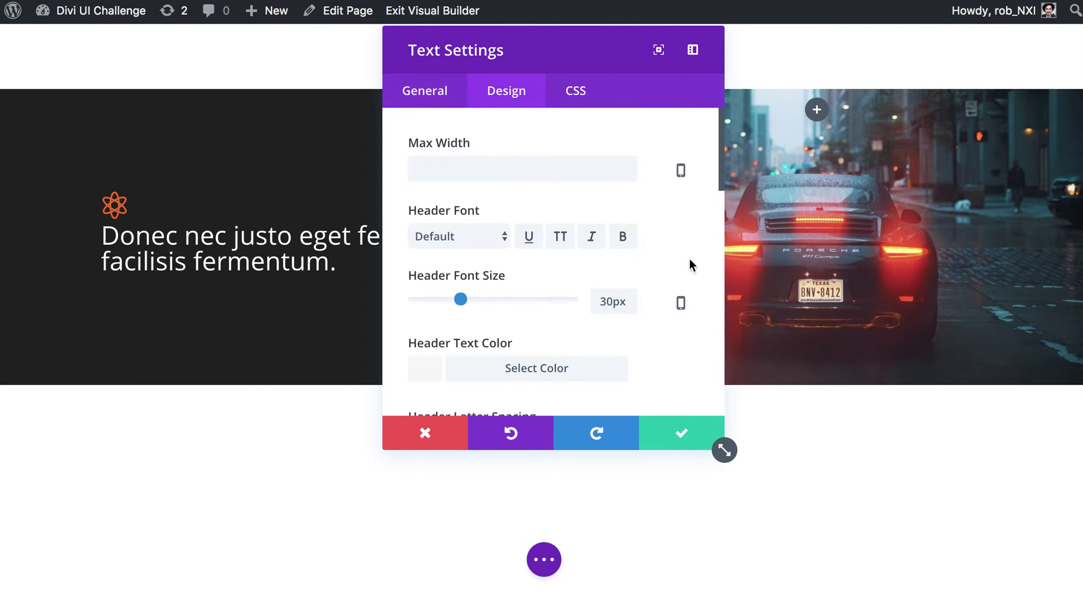
{"action": "scroll", "coordinate": [666, 276], "scroll_direction": "down", "scroll_amount": 1}
{"action": "scroll", "coordinate": [657, 282], "scroll_direction": "up", "scroll_amount": 1}
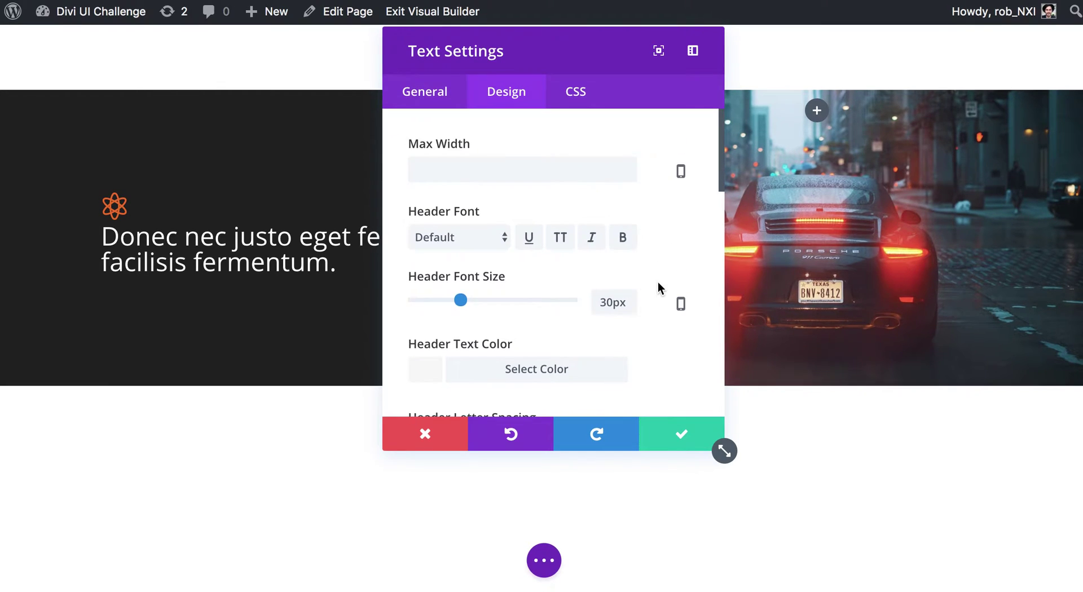
{"action": "left_click", "coordinate": [482, 241]}
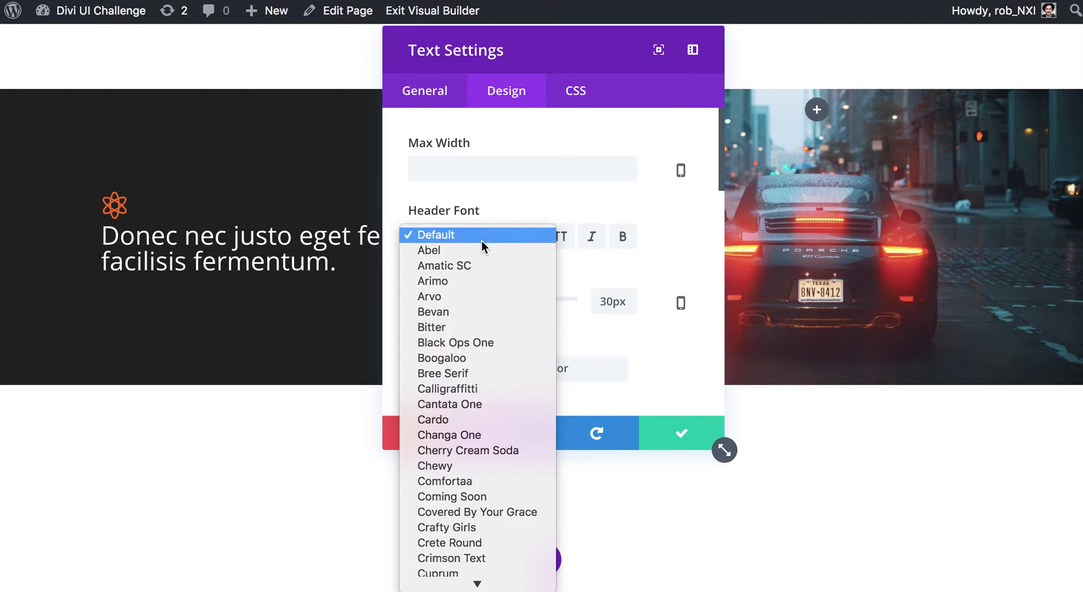
{"action": "scroll", "coordinate": [455, 310], "scroll_direction": "down", "scroll_amount": 5}
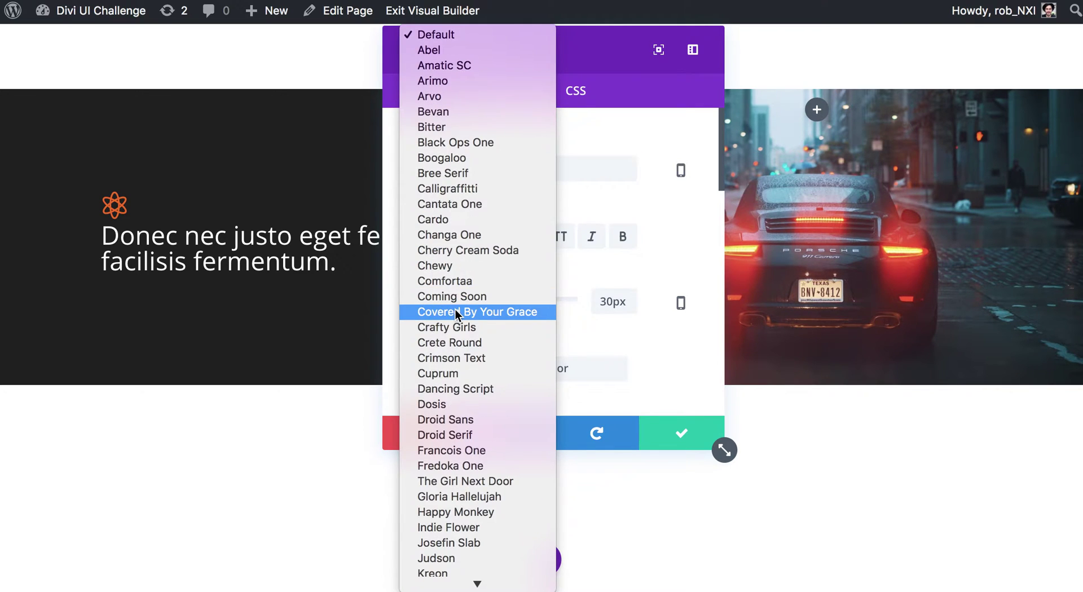
{"action": "left_click", "coordinate": [640, 204]}
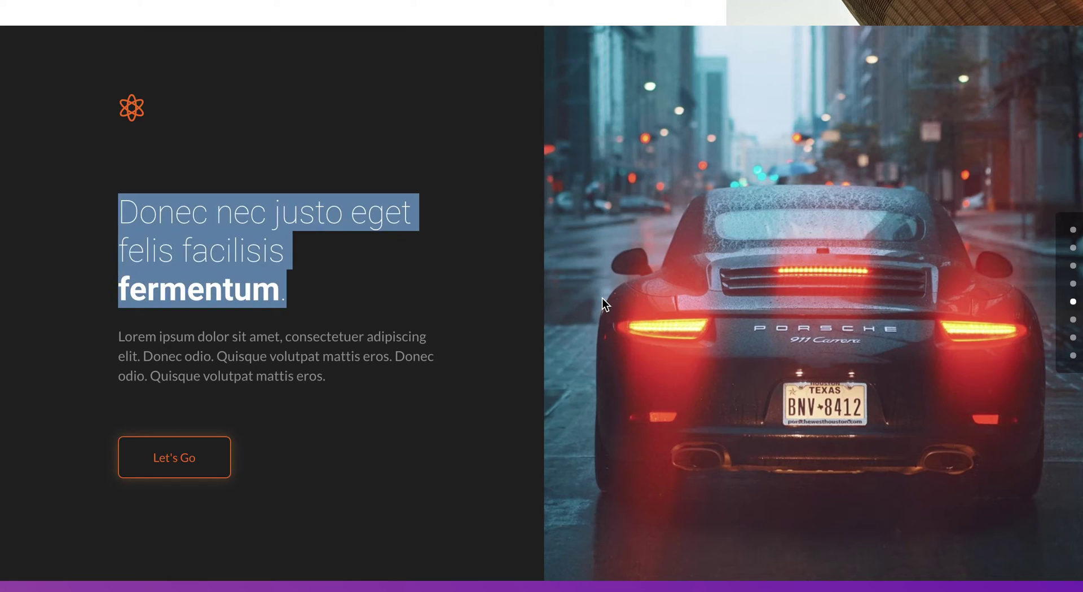
{"action": "left_click", "coordinate": [226, 235]}
{"action": "right_click", "coordinate": [222, 238]}
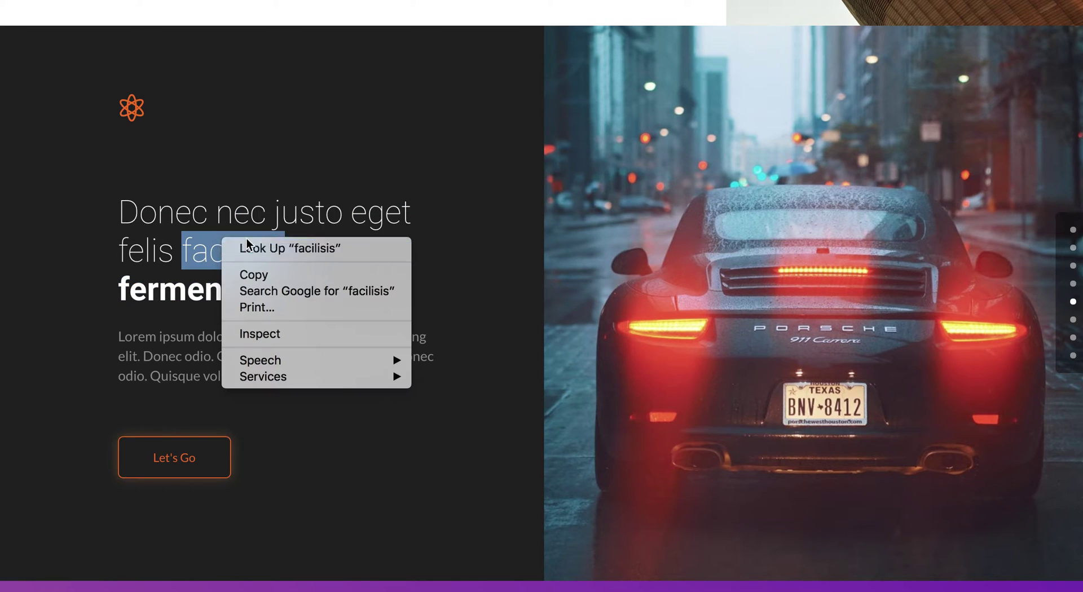
{"action": "left_click", "coordinate": [262, 330]}
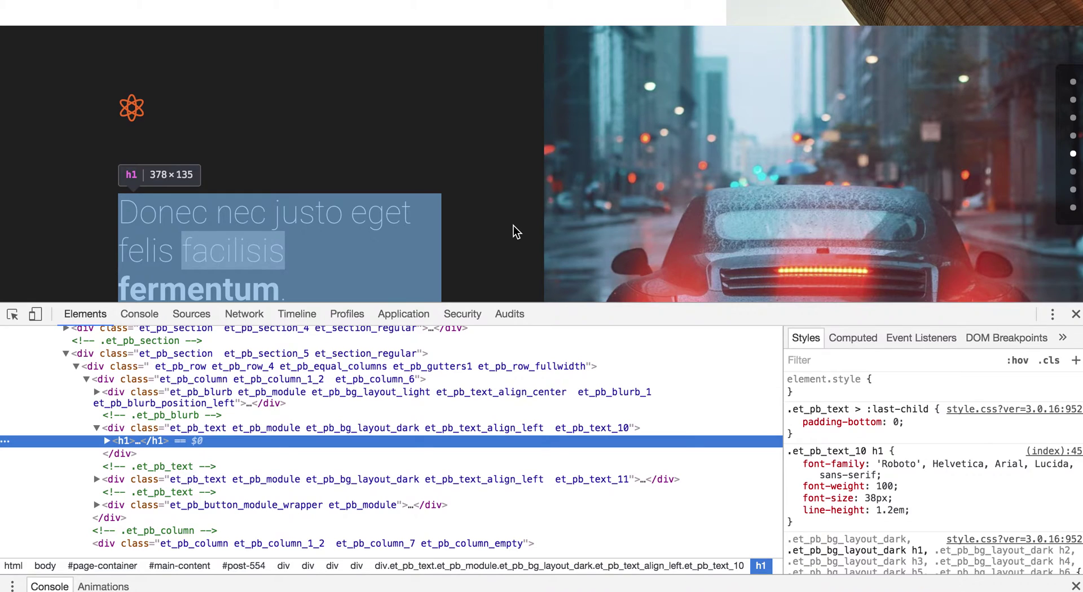
{"action": "scroll", "coordinate": [513, 225], "scroll_direction": "down", "scroll_amount": 2}
{"action": "right_click", "coordinate": [250, 161]}
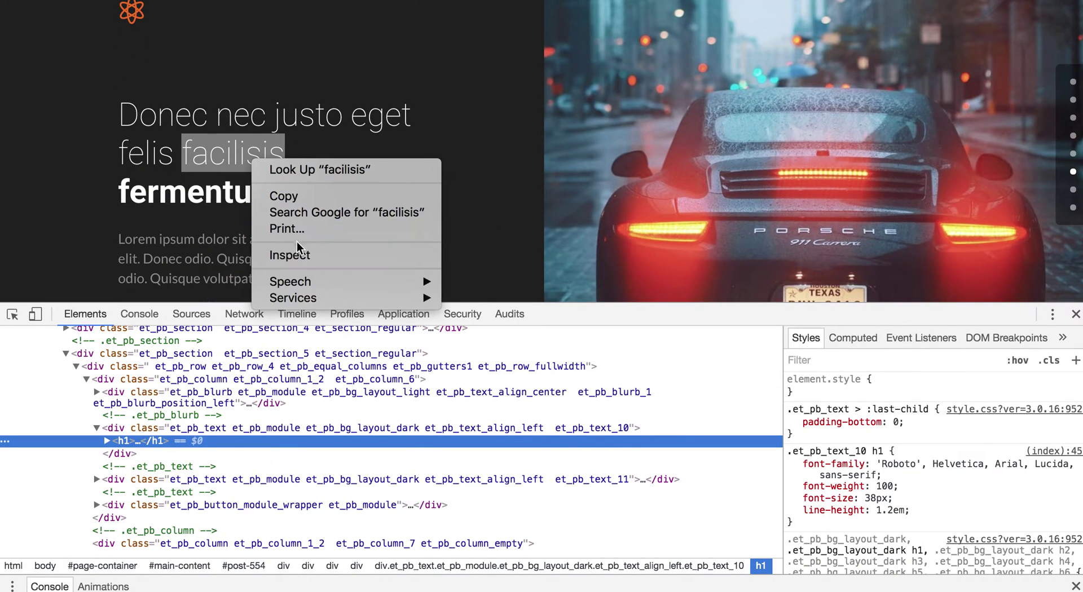
{"action": "left_click", "coordinate": [291, 257]}
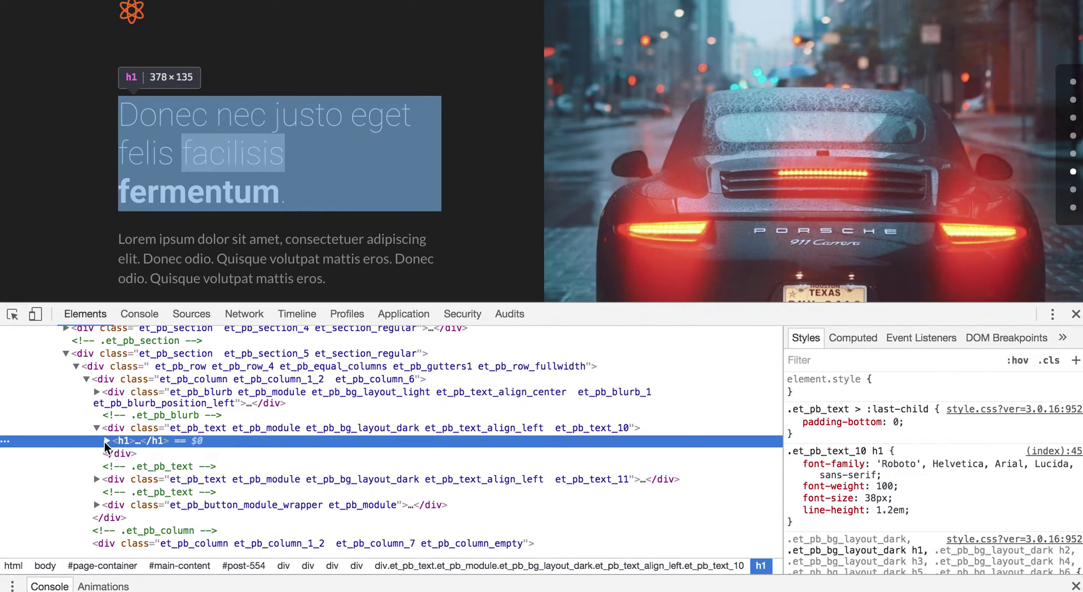
{"action": "left_click", "coordinate": [106, 441]}
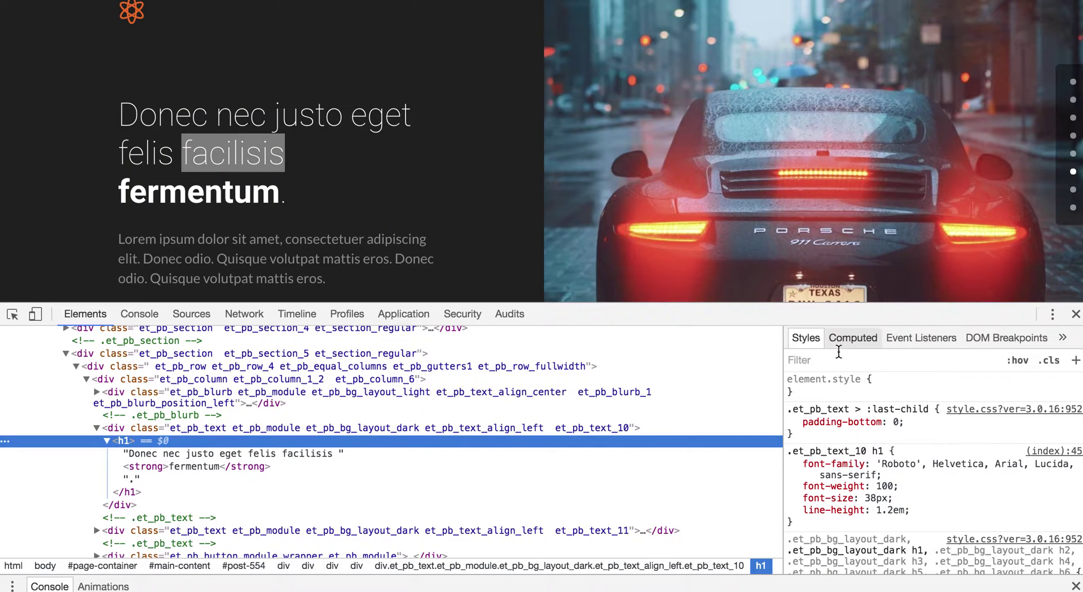
{"action": "left_click", "coordinate": [852, 338]}
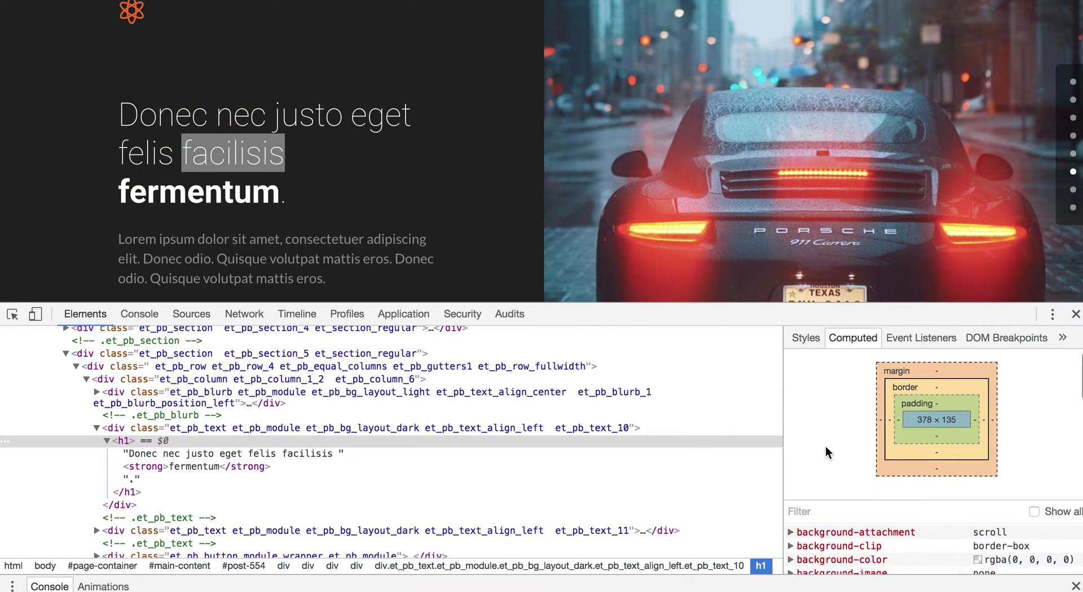
{"action": "scroll", "coordinate": [824, 454], "scroll_direction": "down", "scroll_amount": 2}
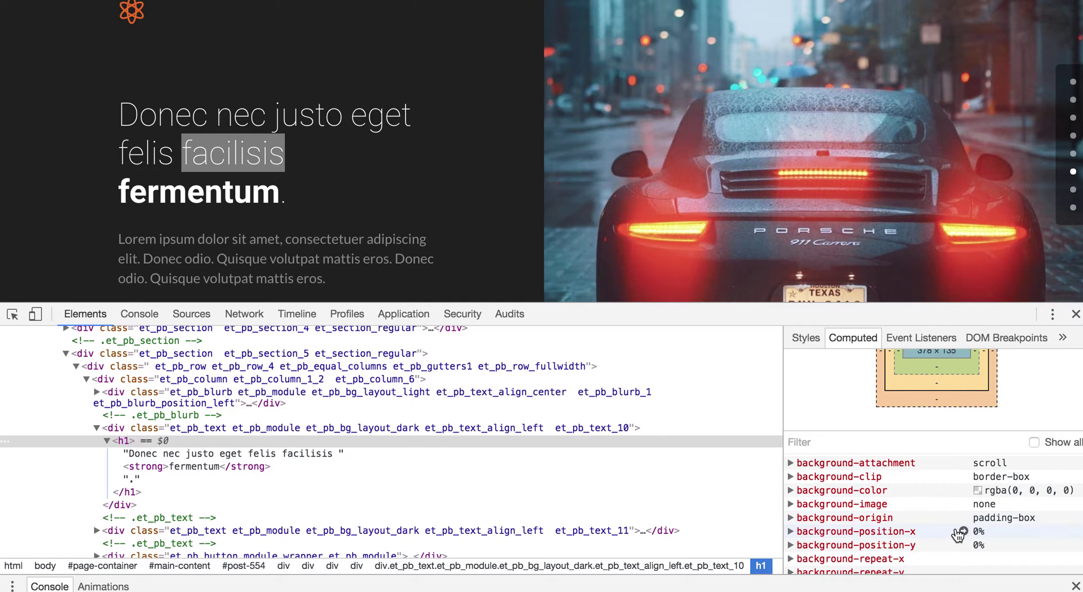
{"action": "scroll", "coordinate": [953, 530], "scroll_direction": "down", "scroll_amount": 5}
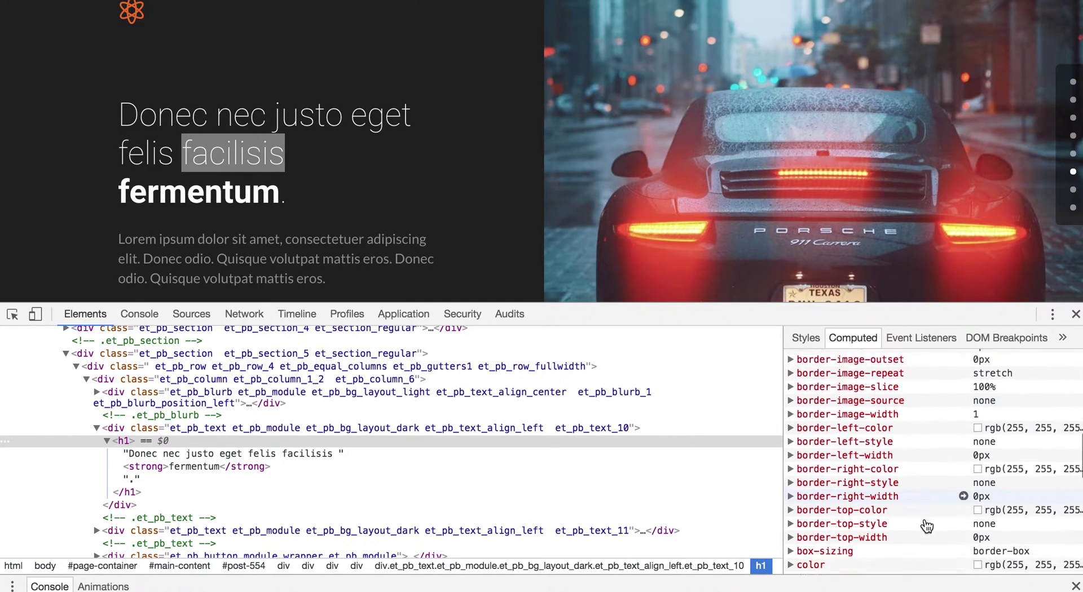
{"action": "scroll", "coordinate": [927, 526], "scroll_direction": "down", "scroll_amount": 4}
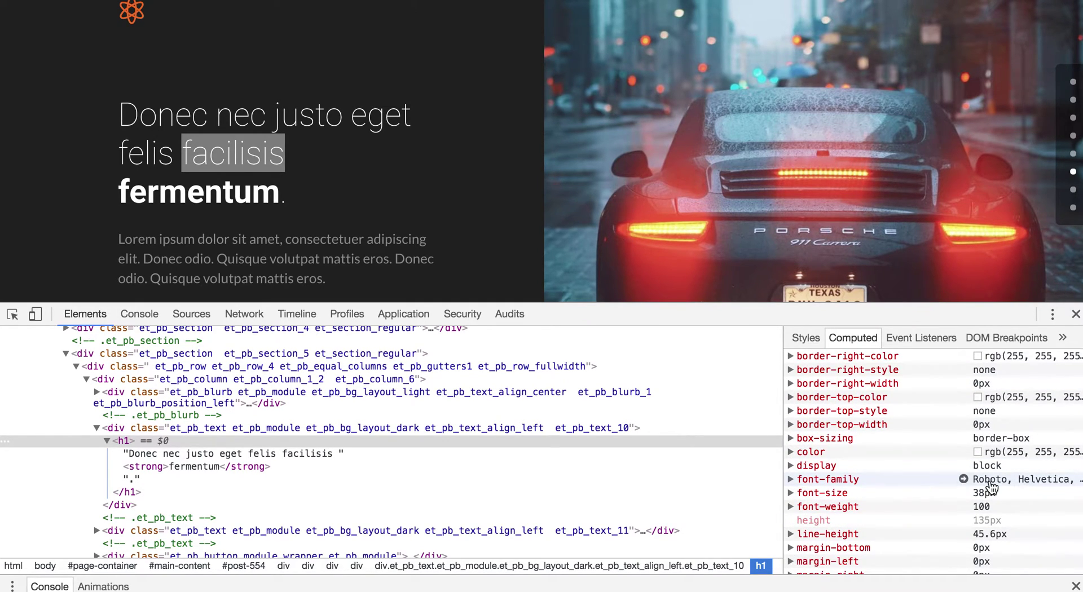
{"action": "left_click", "coordinate": [1076, 316]}
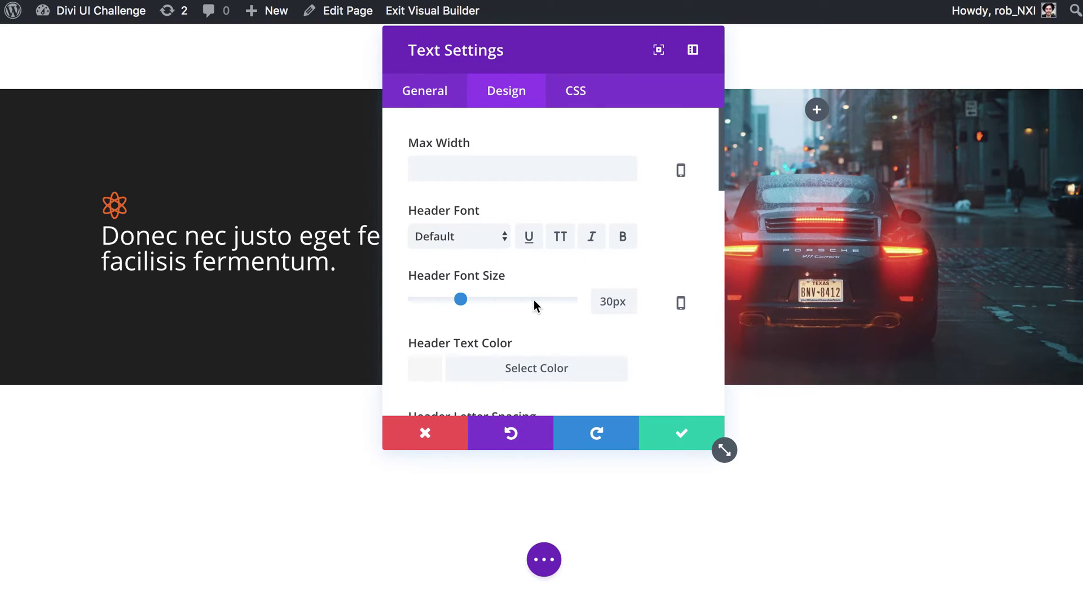
Change the heading font to Roboto Light
{"action": "left_click", "coordinate": [501, 244]}
{"action": "scroll", "coordinate": [473, 408], "scroll_direction": "down", "scroll_amount": 10}
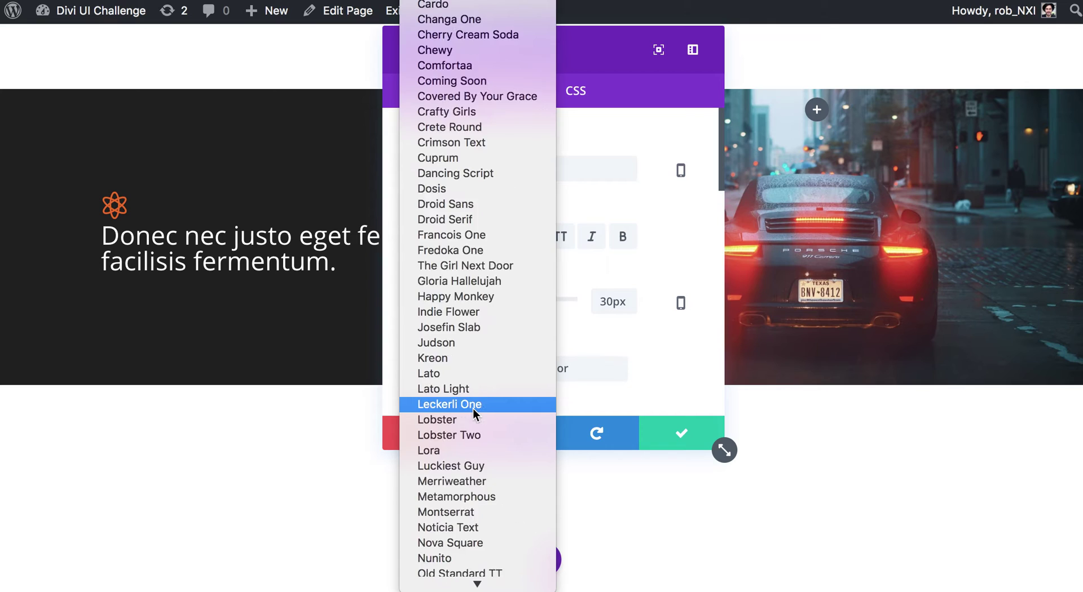
{"action": "scroll", "coordinate": [472, 407], "scroll_direction": "down", "scroll_amount": 6}
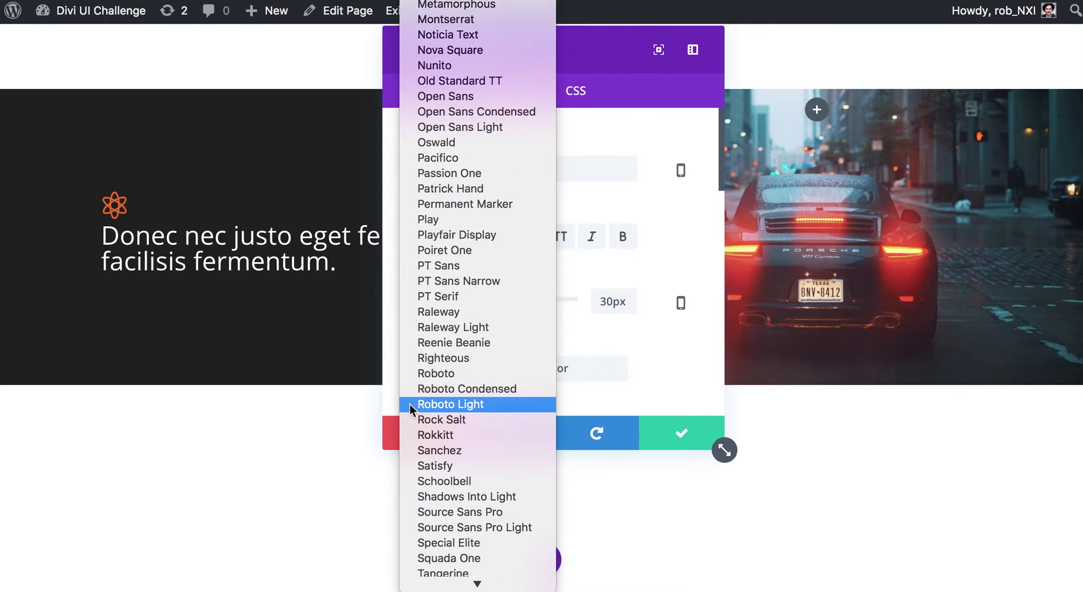
{"action": "left_click", "coordinate": [448, 374]}
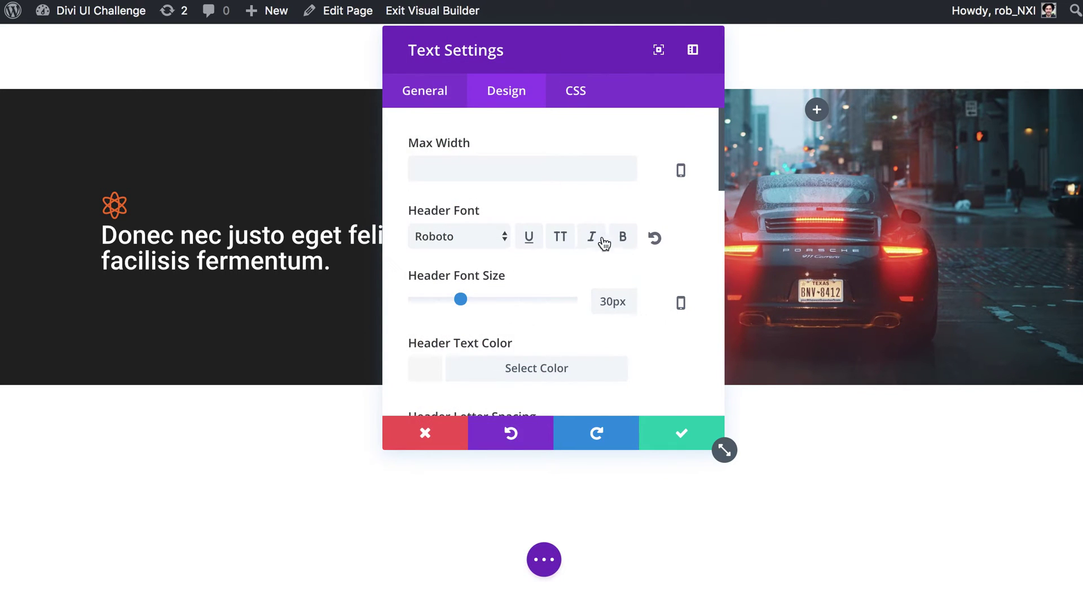
{"action": "left_click", "coordinate": [475, 242]}
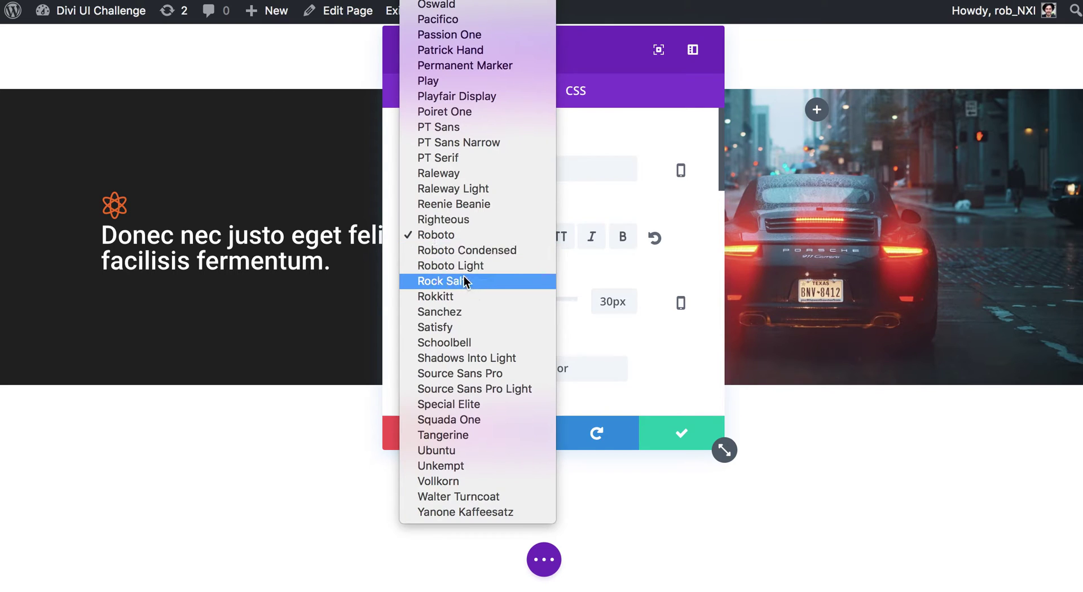
{"action": "left_click", "coordinate": [469, 269]}
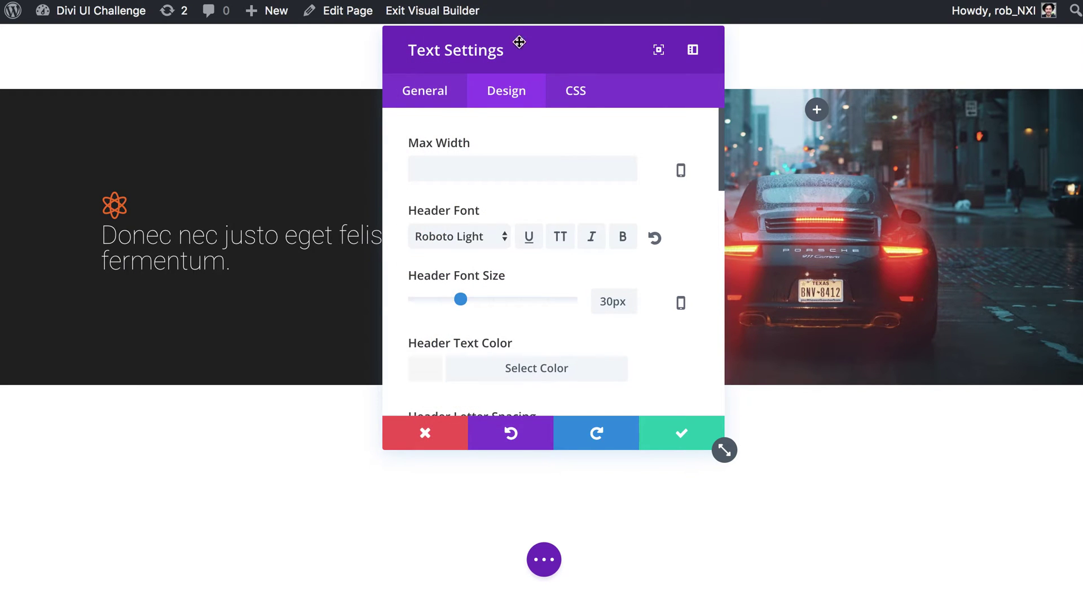
Try larger heading font sizes, up to 44px, while previewing the heading
{"action": "left_click_drag", "start_coordinate": [519, 42], "coordinate": [688, 88]}
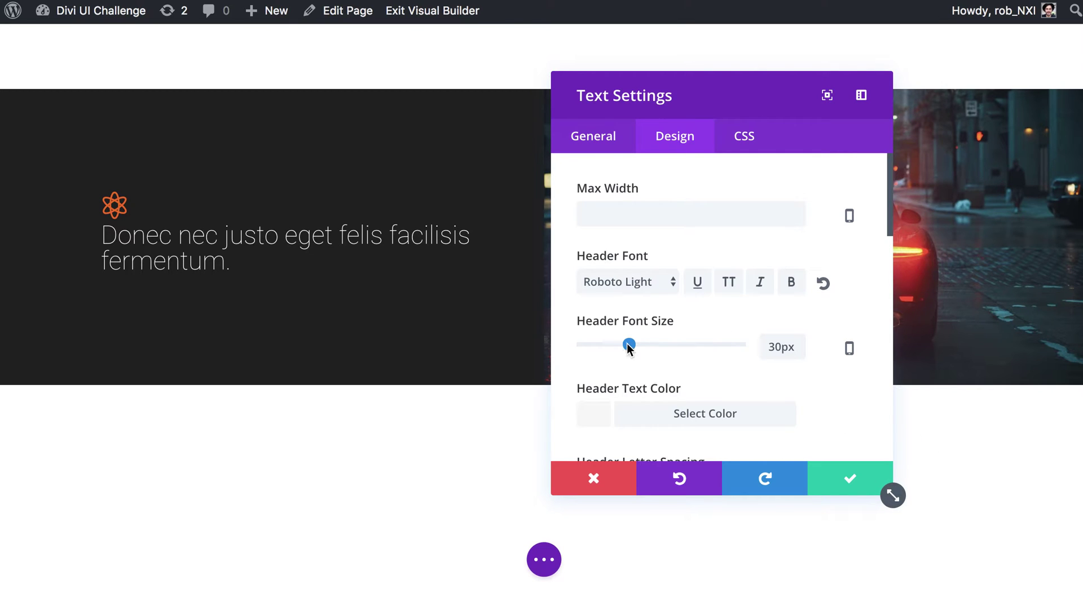
{"action": "left_click_drag", "start_coordinate": [628, 344], "coordinate": [648, 344]}
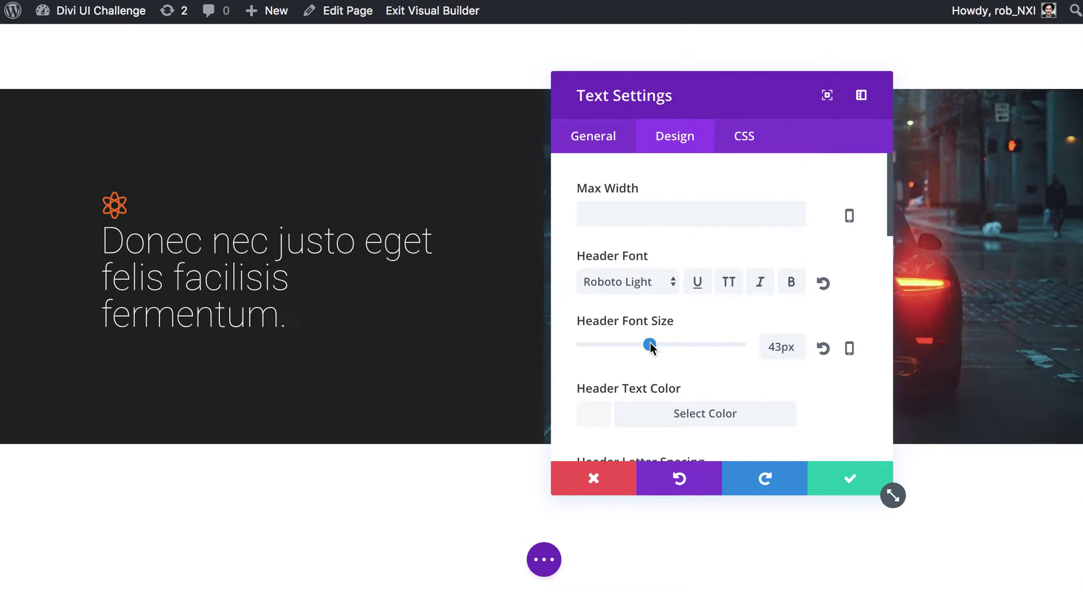
{"action": "left_click", "coordinate": [779, 347]}
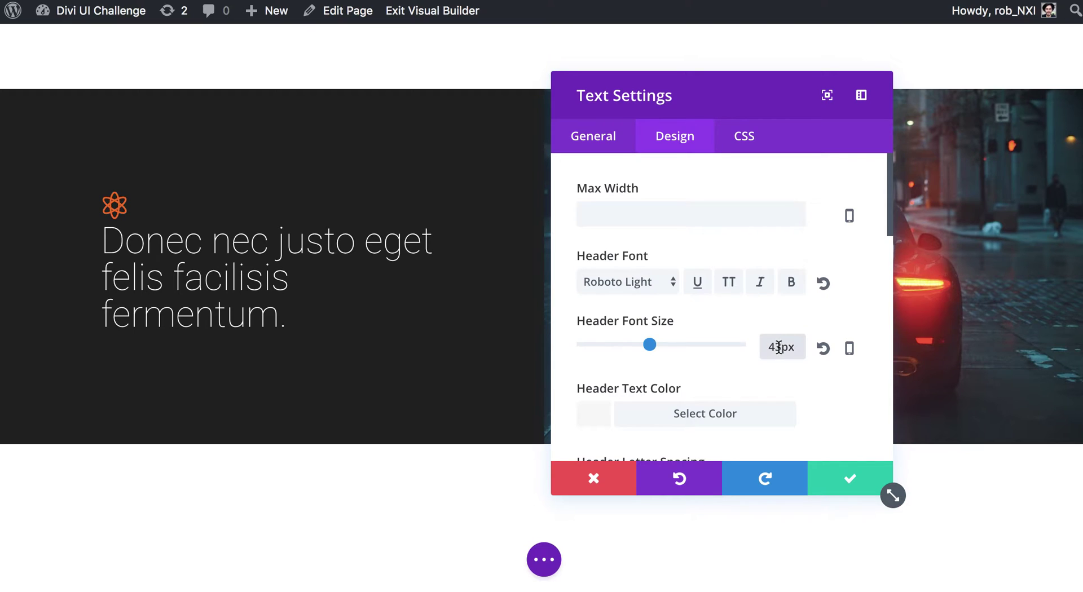
{"action": "key", "text": "Up"}
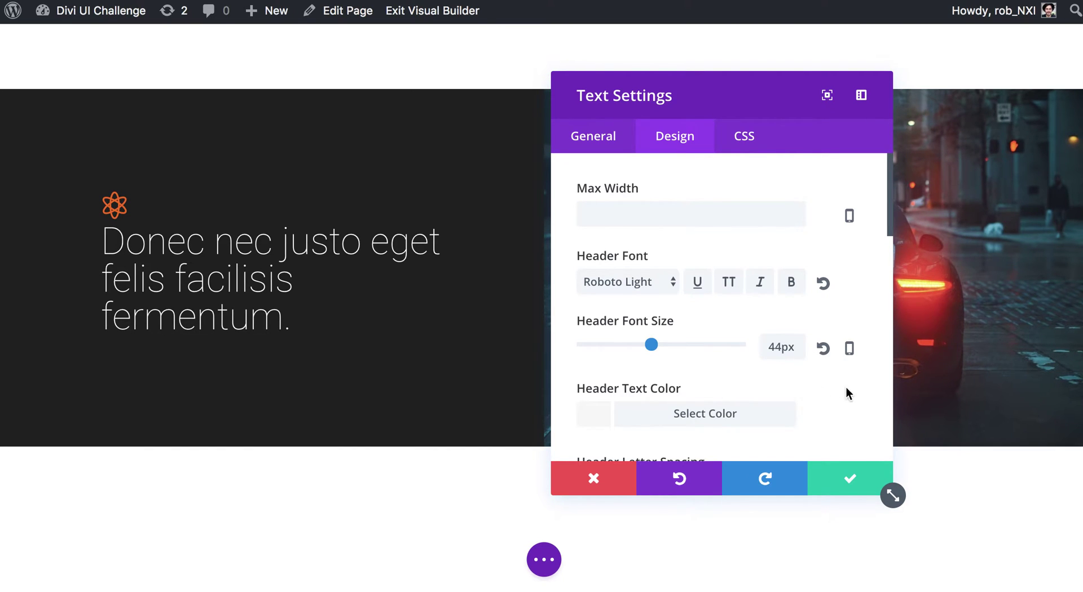
{"action": "scroll", "coordinate": [817, 394], "scroll_direction": "down", "scroll_amount": 3}
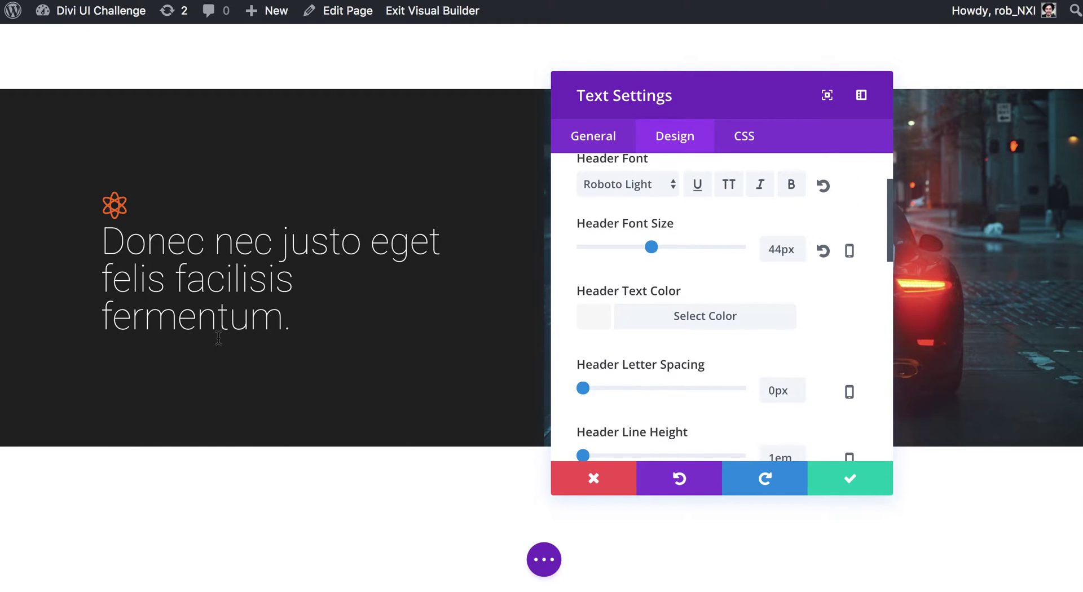
{"action": "double_click", "coordinate": [243, 320]}
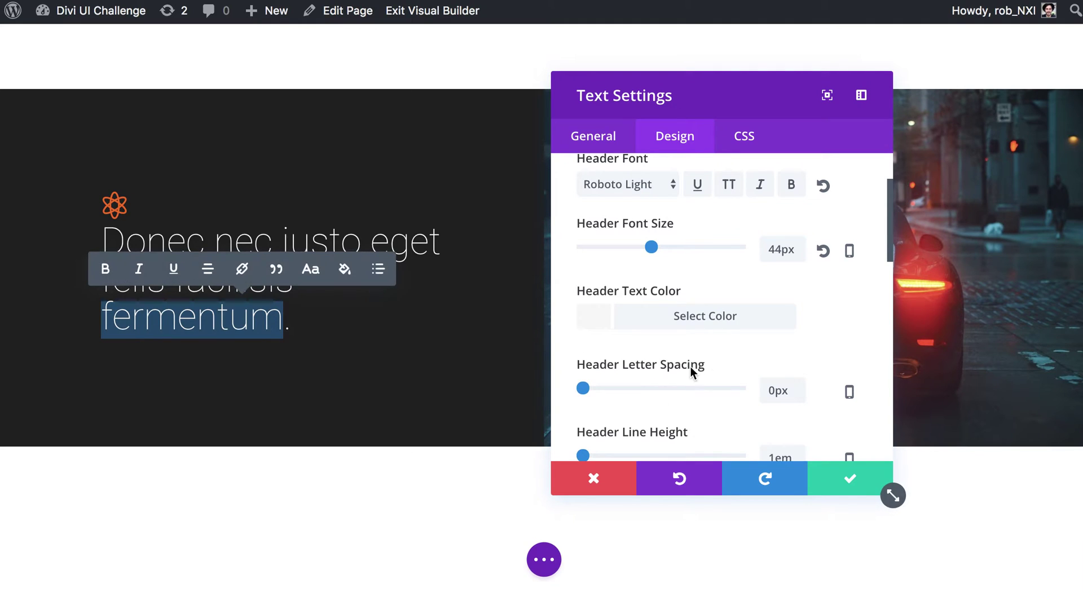
{"action": "left_click", "coordinate": [852, 320]}
{"action": "scroll", "coordinate": [774, 356], "scroll_direction": "down", "scroll_amount": 5}
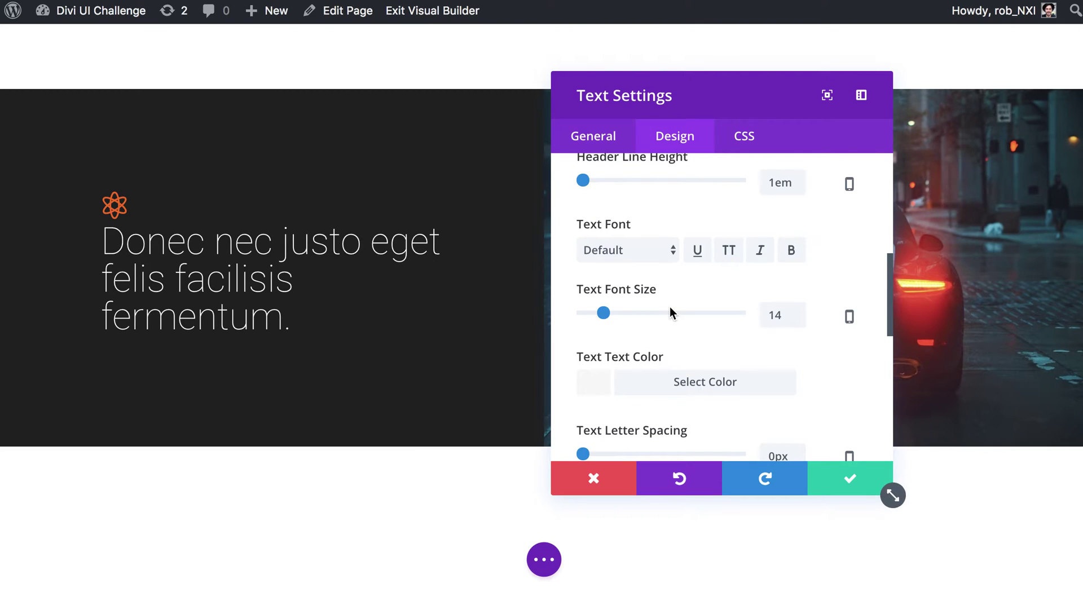
{"action": "scroll", "coordinate": [778, 317], "scroll_direction": "up", "scroll_amount": 5}
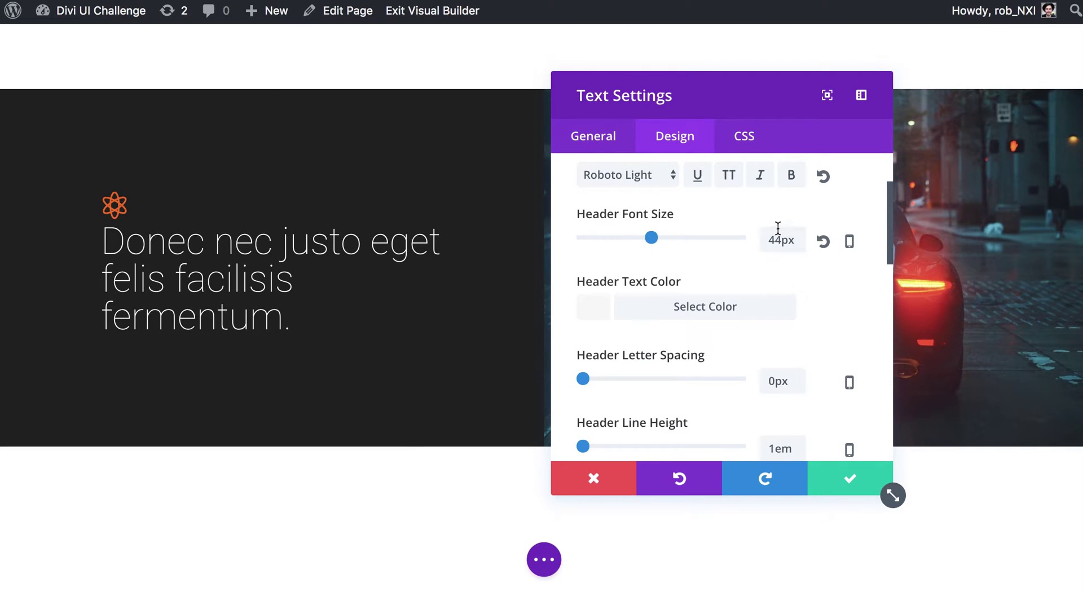
Set the heading font size to 42px and line height to 1.2em, then save
{"action": "double_click", "coordinate": [777, 236]}
{"action": "type", "text": "40"}
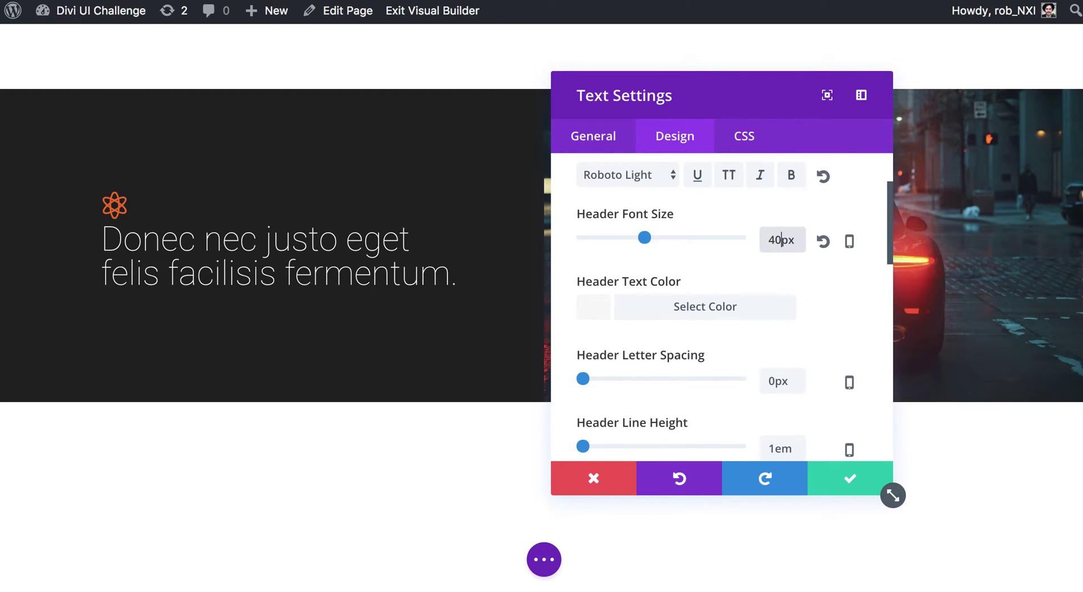
{"action": "key", "text": "BackSpace"}
{"action": "type", "text": "2"}
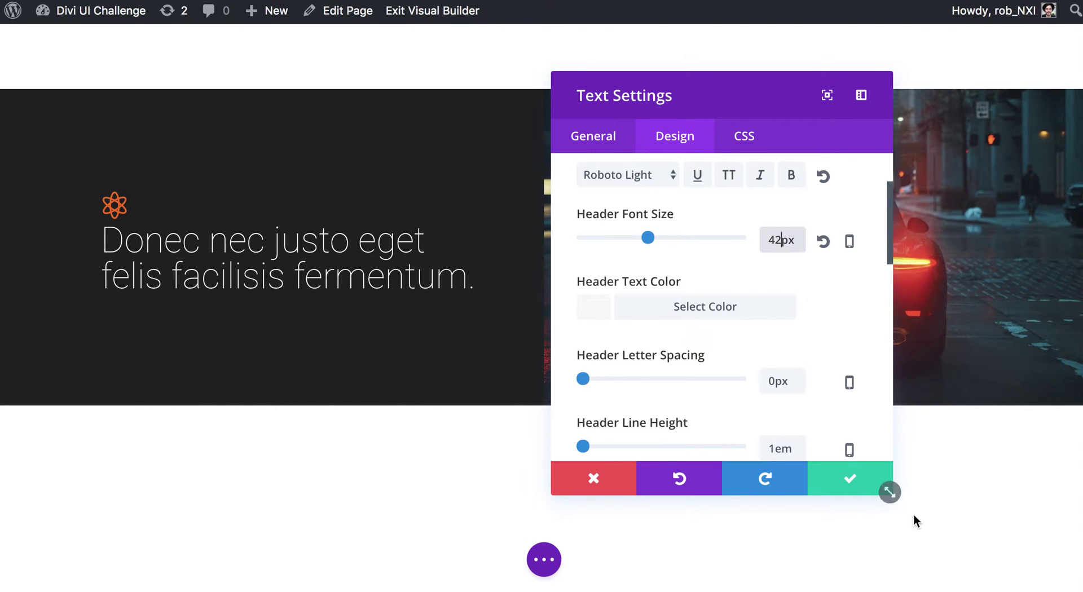
{"action": "scroll", "coordinate": [803, 355], "scroll_direction": "down", "scroll_amount": 3}
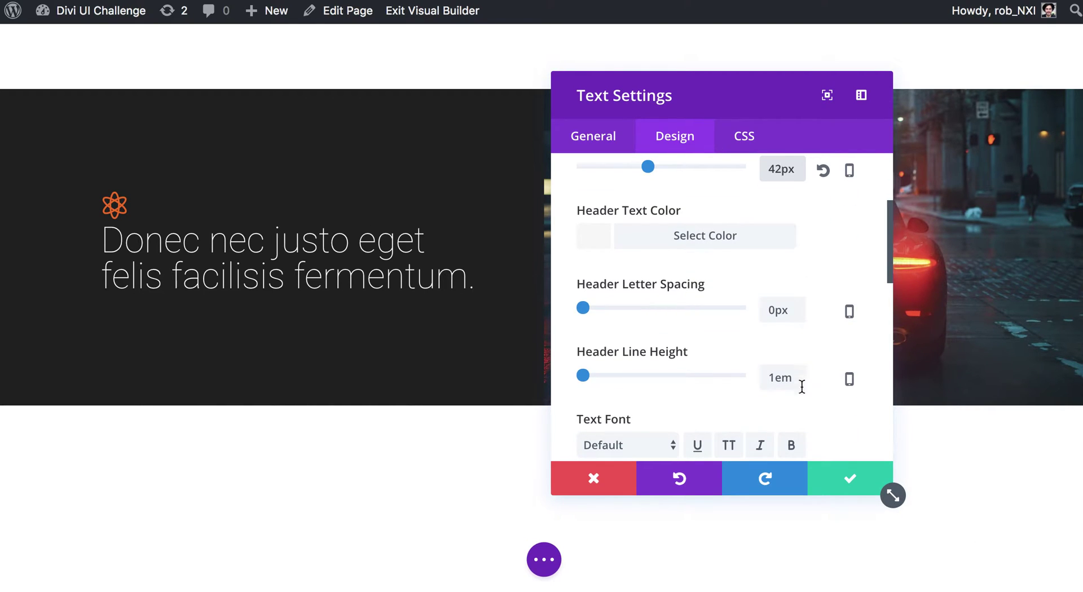
{"action": "left_click", "coordinate": [772, 378]}
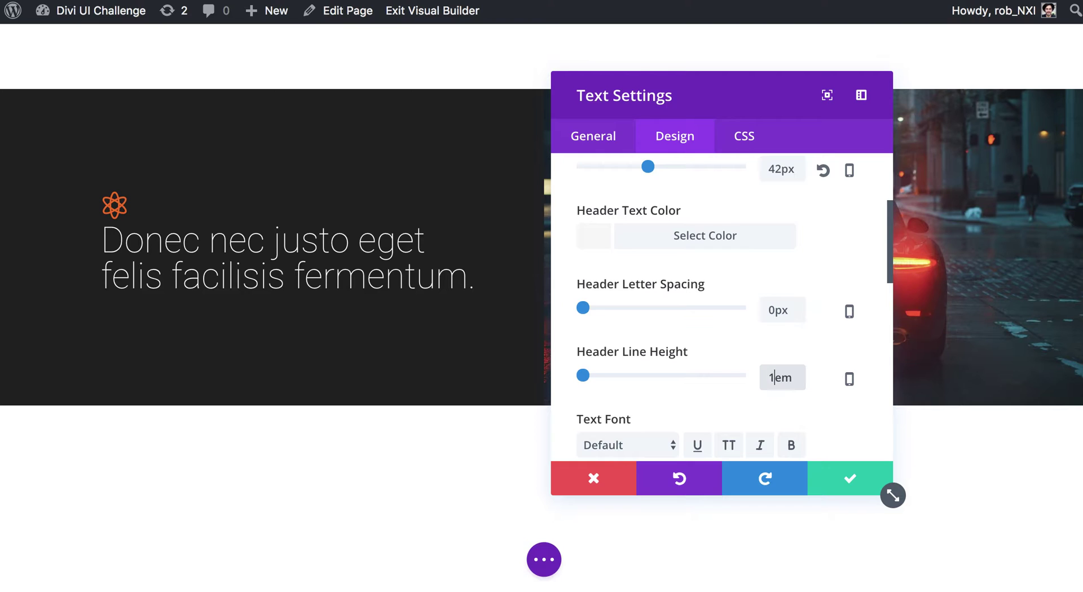
{"action": "type", "text": ".2"}
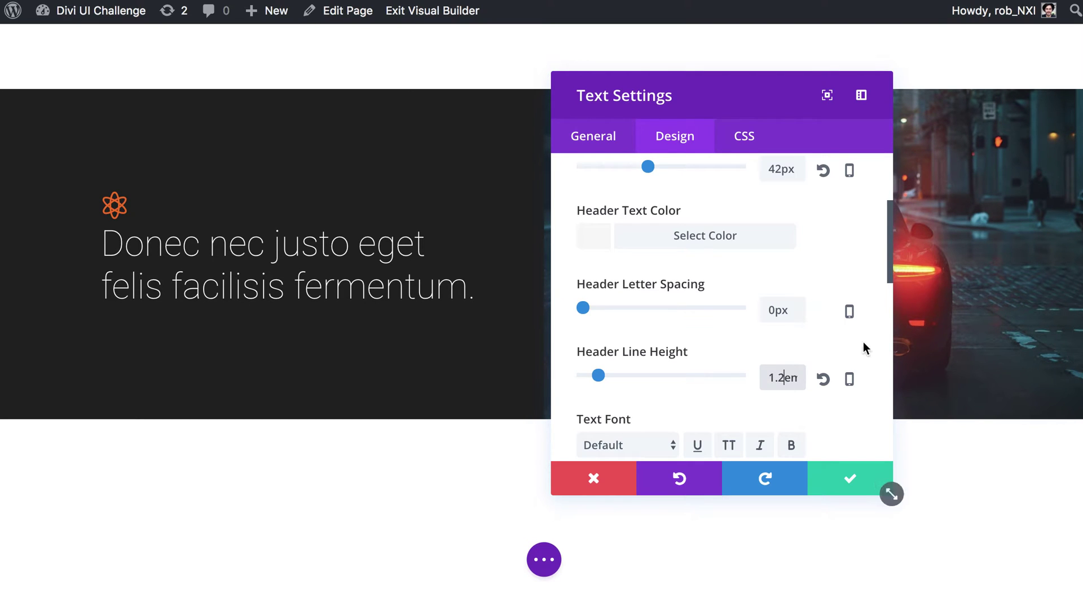
{"action": "scroll", "coordinate": [819, 375], "scroll_direction": "down", "scroll_amount": 2}
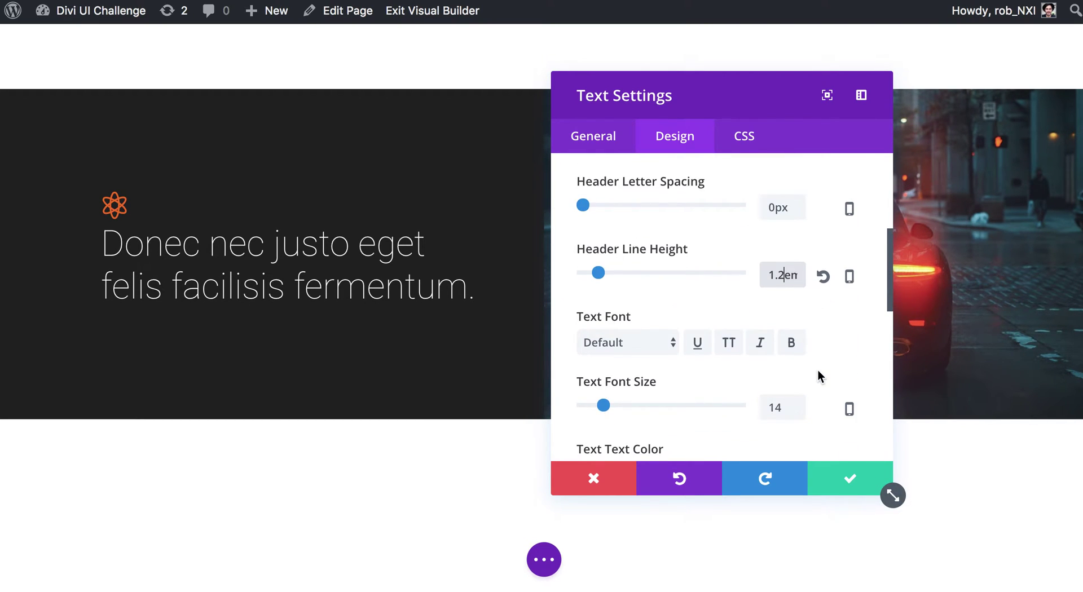
{"action": "left_click", "coordinate": [851, 486]}
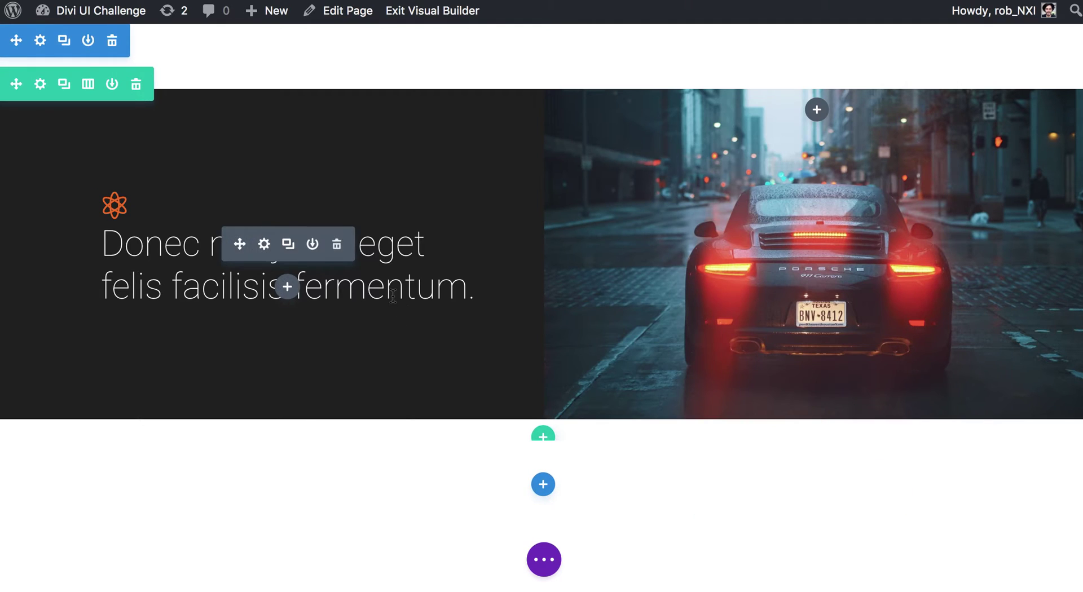
Bold the word 'fermentum' at the end of the heading and verify its formatting
{"action": "double_click", "coordinate": [393, 295]}
{"action": "key", "text": "super+b"}
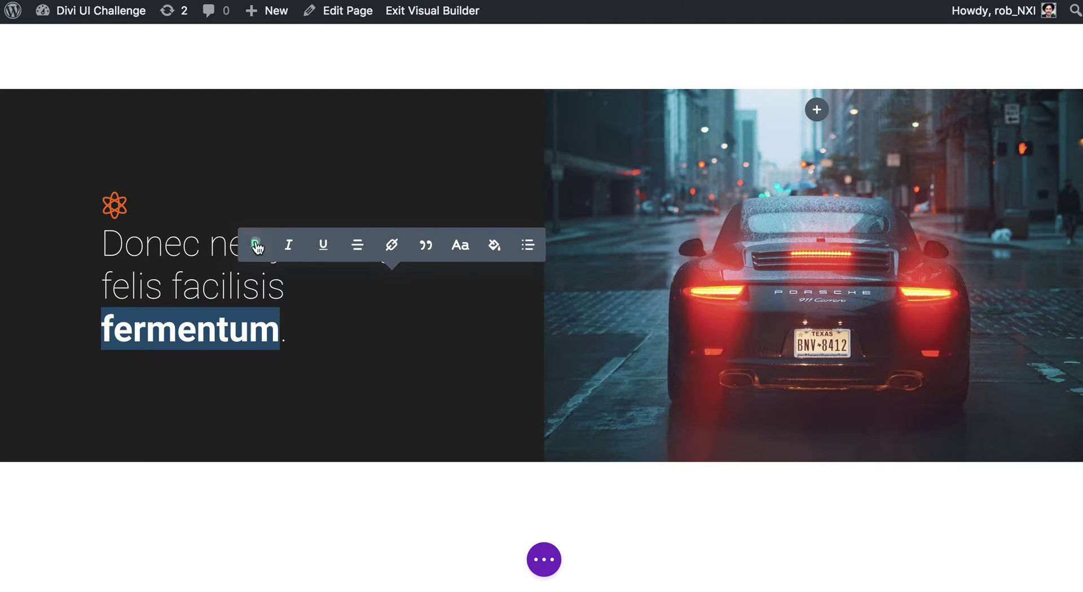
{"action": "left_click", "coordinate": [256, 244]}
{"action": "left_click", "coordinate": [257, 244]}
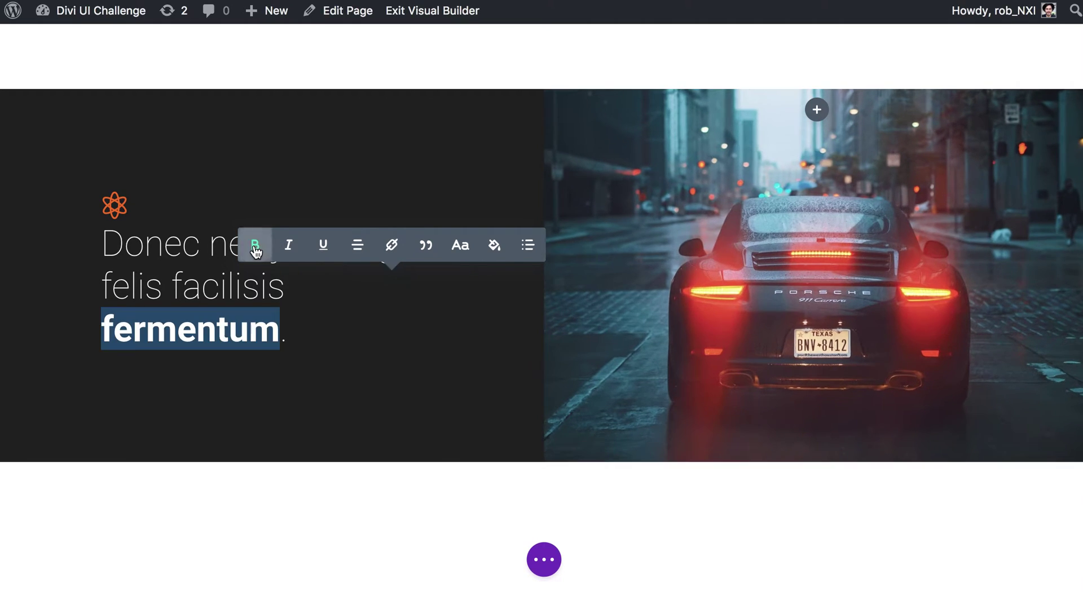
{"action": "left_click", "coordinate": [327, 330]}
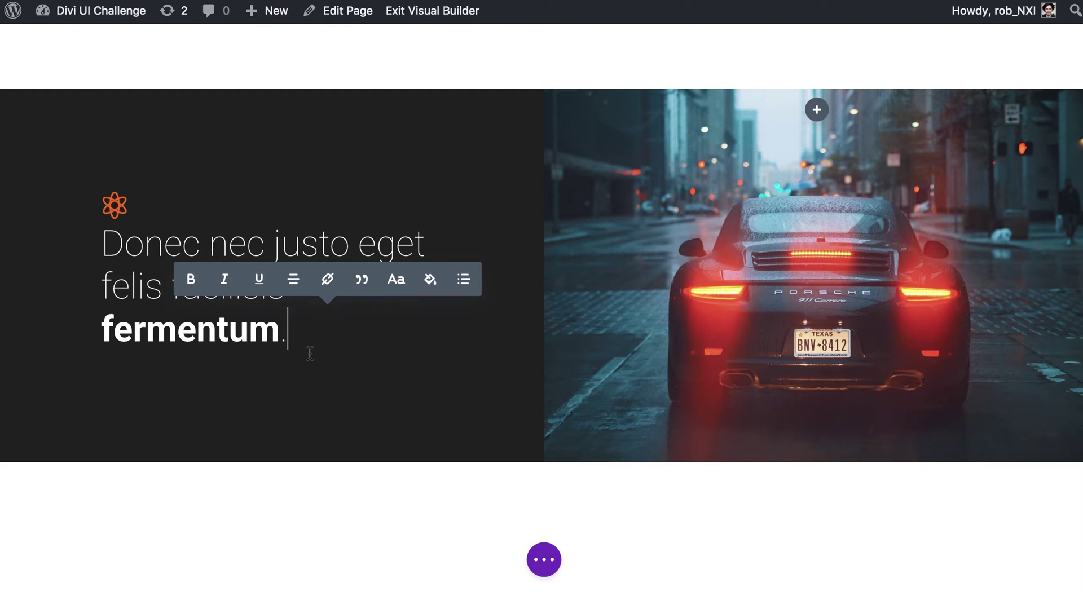
{"action": "left_click", "coordinate": [332, 404]}
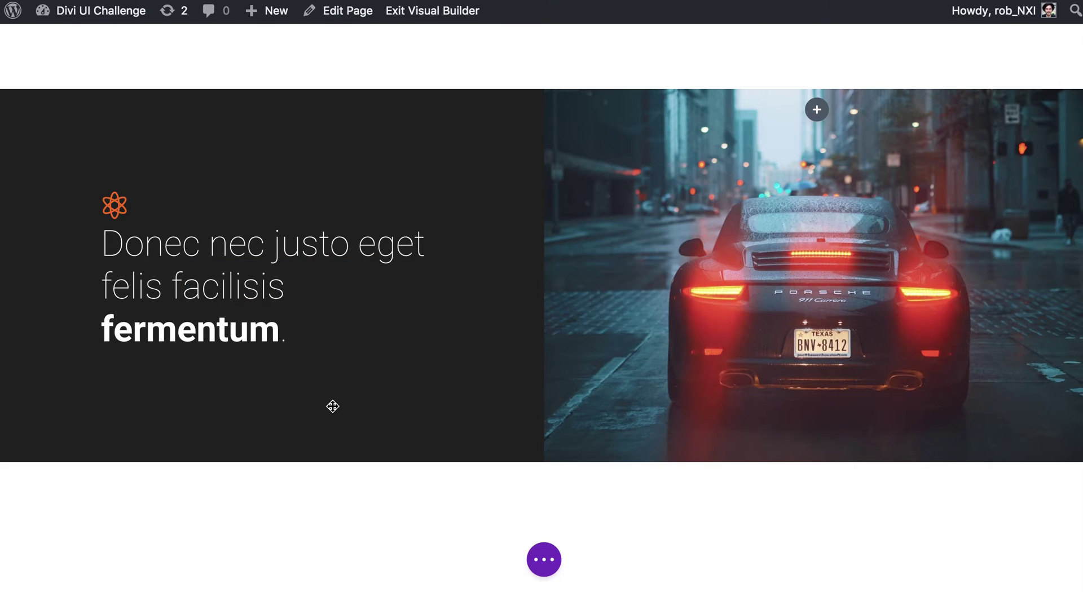
{"action": "double_click", "coordinate": [230, 328]}
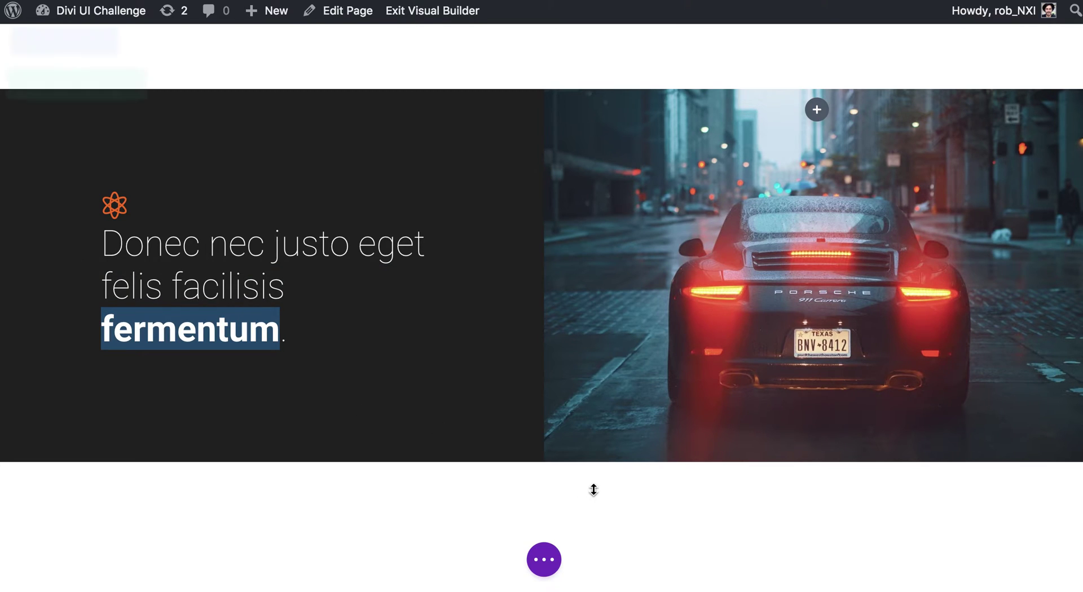
Insert a Text module below the heading via the 'text' module search
{"action": "mouse_move", "coordinate": [312, 276]}
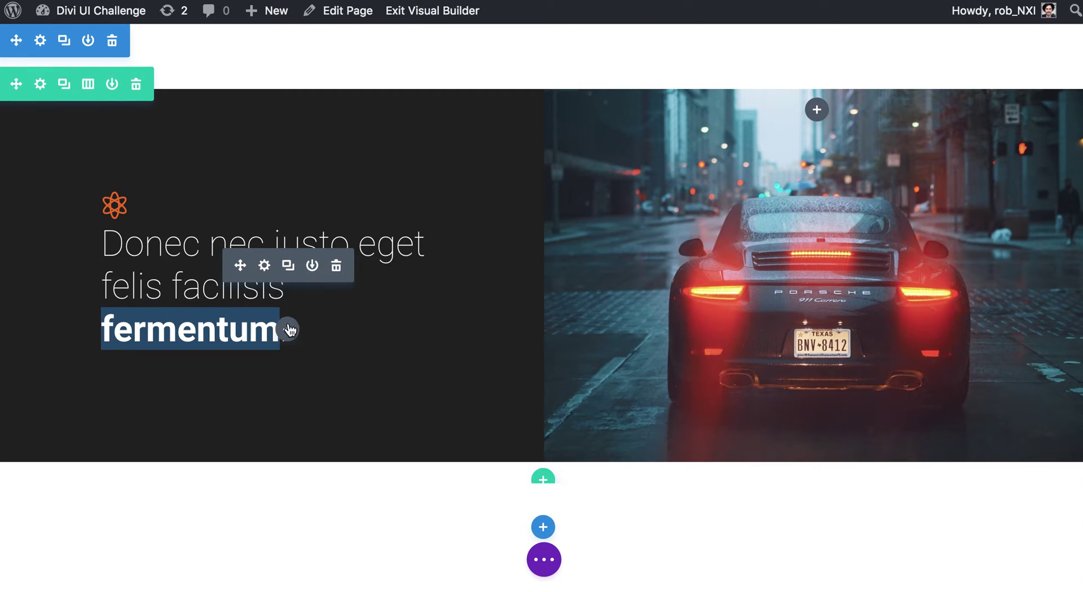
{"action": "left_click", "coordinate": [288, 330]}
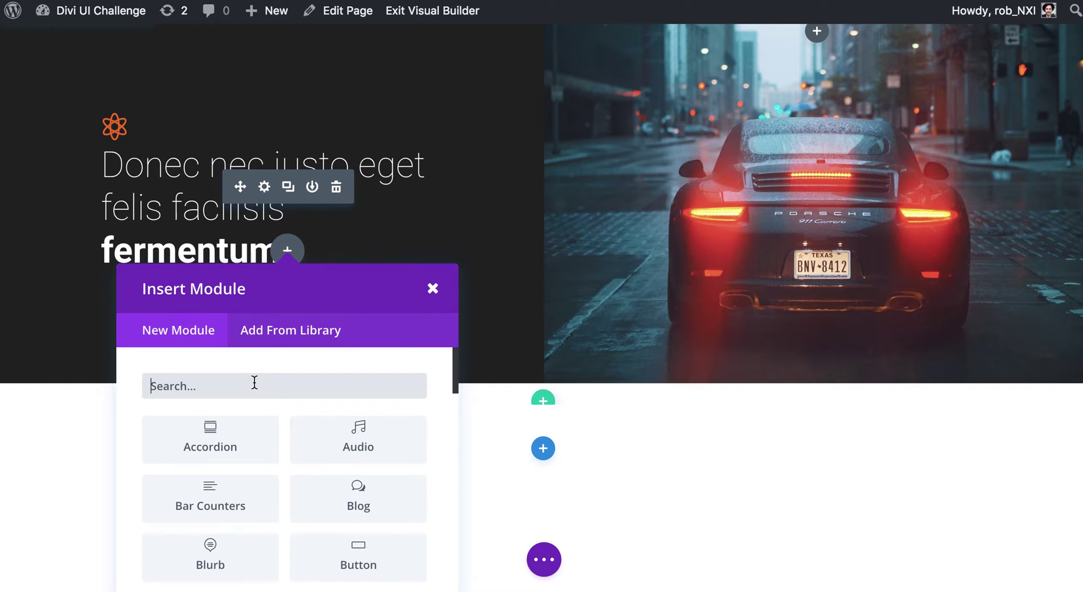
{"action": "type", "text": "text"}
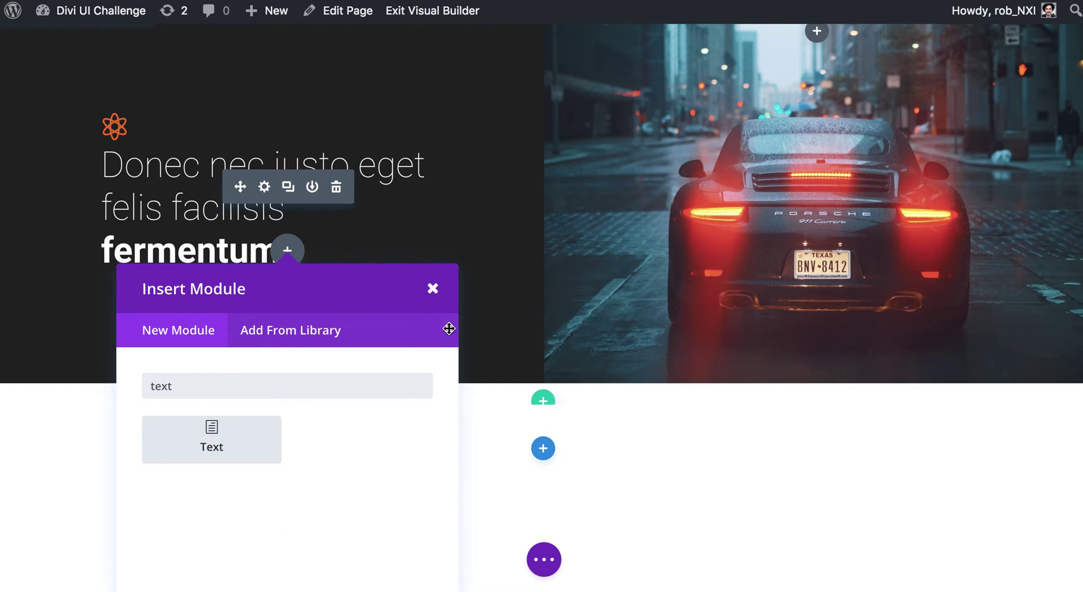
{"action": "left_click", "coordinate": [211, 440]}
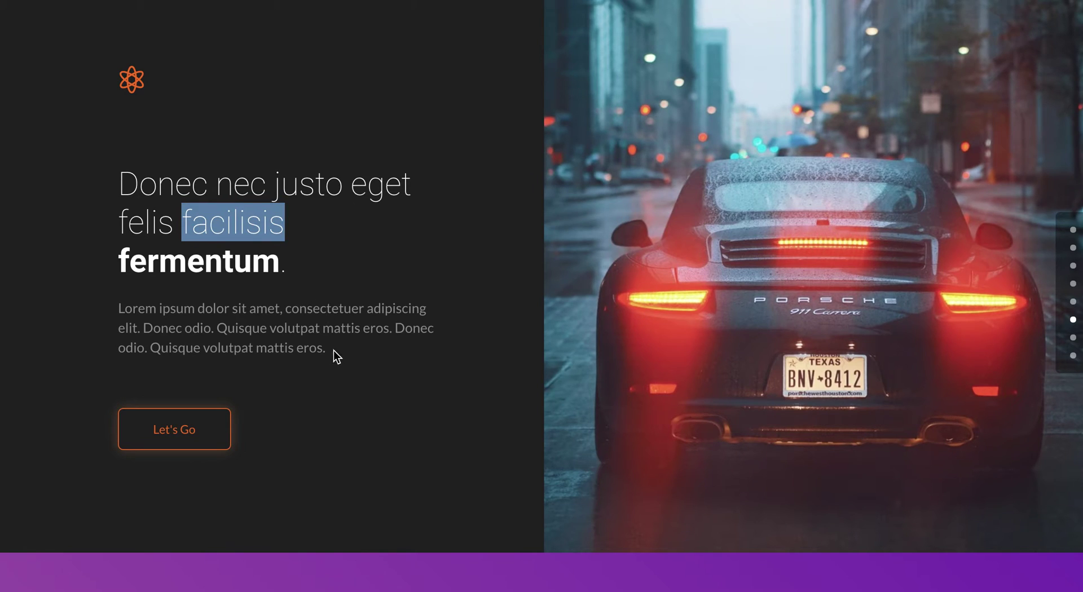
Copy the reference page's Lorem ipsum paragraph into the text module's content
{"action": "left_click_drag", "start_coordinate": [333, 350], "coordinate": [120, 307]}
{"action": "key", "text": "super+c"}
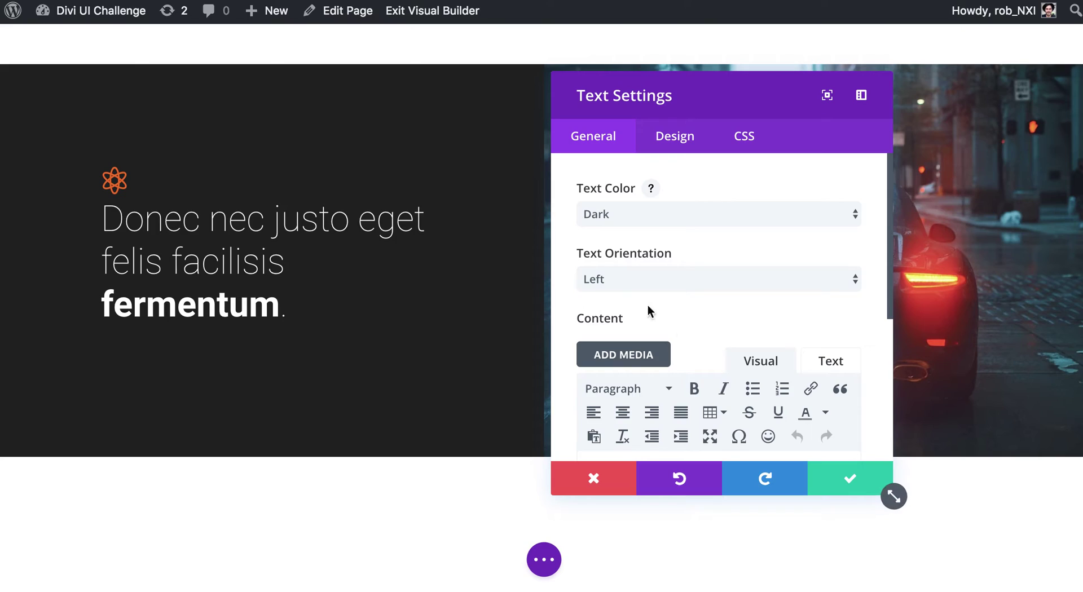
{"action": "scroll", "coordinate": [700, 349], "scroll_direction": "down", "scroll_amount": 3}
{"action": "left_click", "coordinate": [723, 301]}
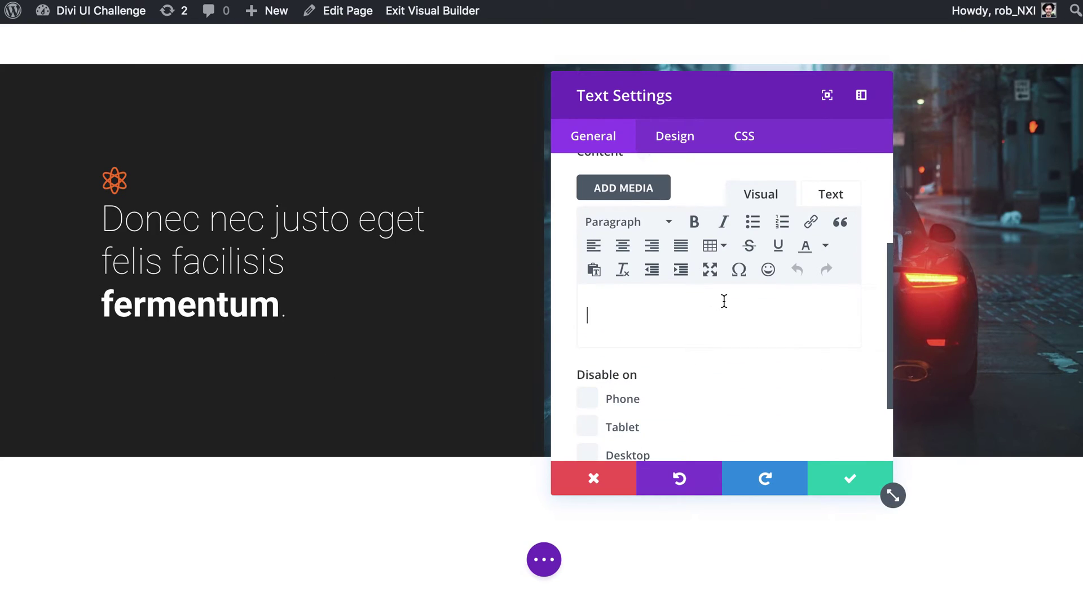
{"action": "left_click", "coordinate": [831, 193]}
{"action": "key", "text": "super+v"}
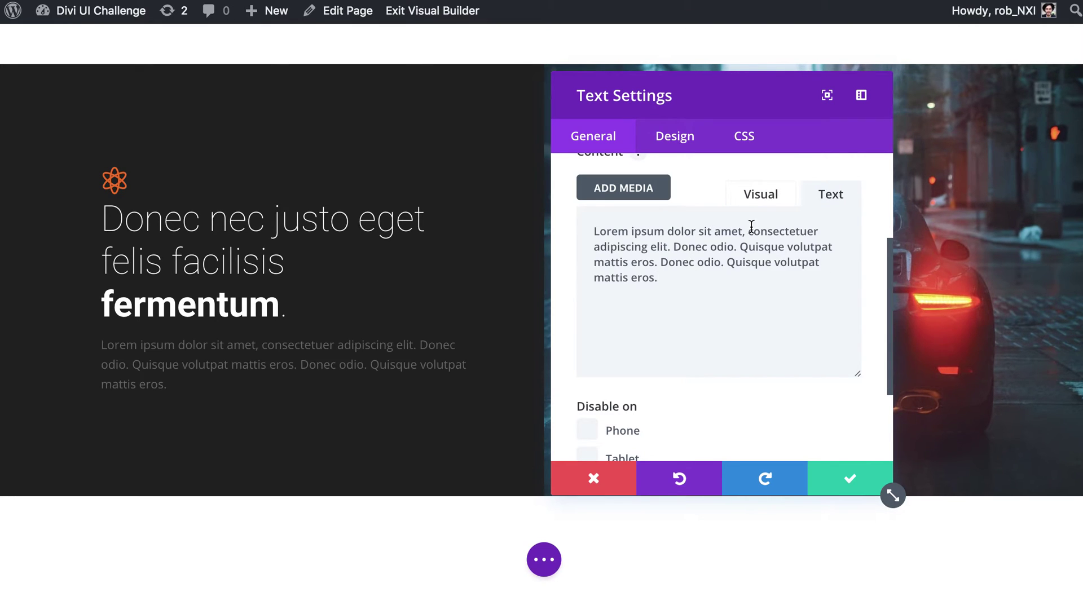
{"action": "left_click", "coordinate": [767, 198]}
Show the text module's Design settings and bring up the reference paragraph's context menu
{"action": "left_click", "coordinate": [671, 141]}
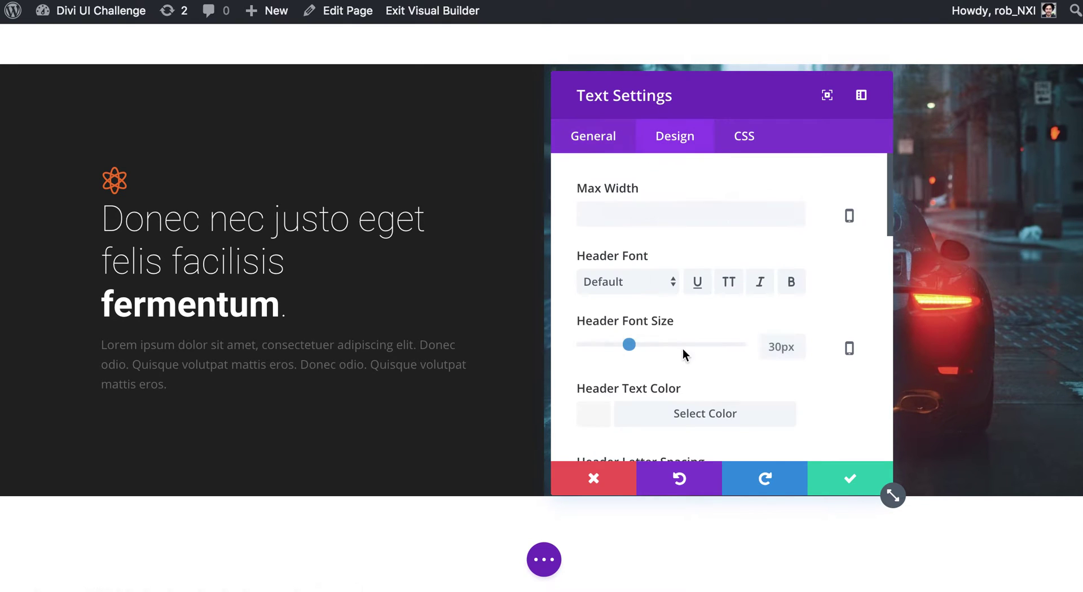
{"action": "scroll", "coordinate": [649, 319], "scroll_direction": "down", "scroll_amount": 2}
{"action": "scroll", "coordinate": [649, 319], "scroll_direction": "up", "scroll_amount": 3}
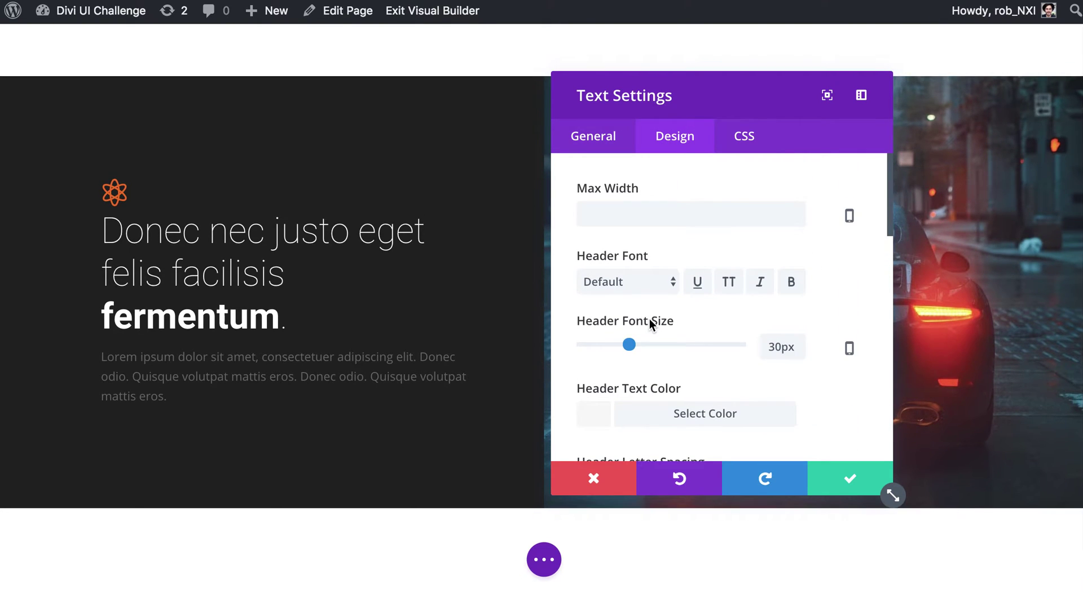
{"action": "scroll", "coordinate": [648, 319], "scroll_direction": "down", "scroll_amount": 3}
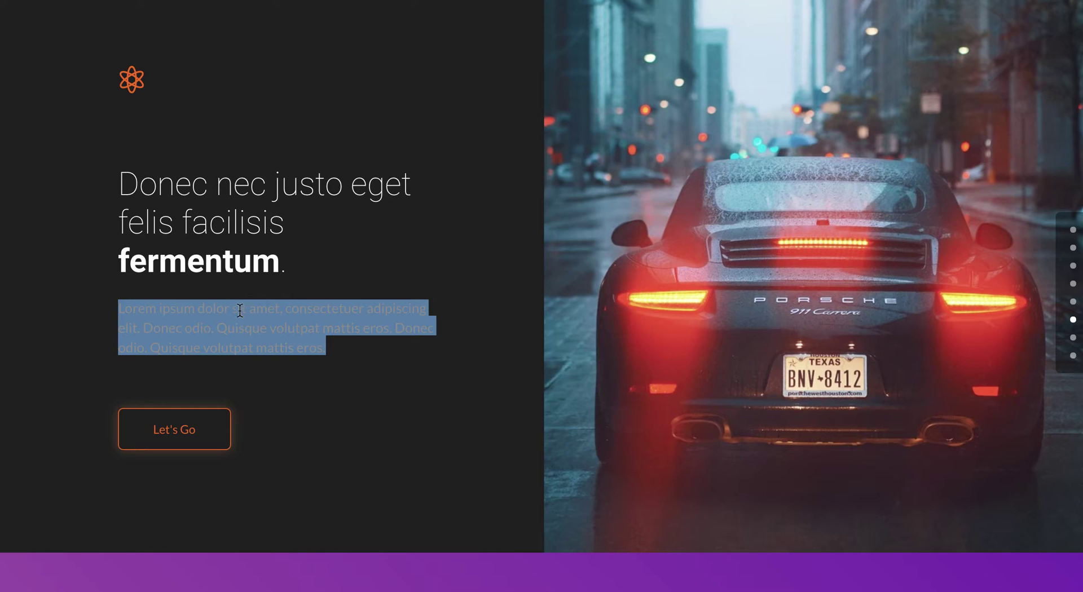
{"action": "right_click", "coordinate": [240, 311]}
Inspect the reference paragraph in DevTools: Lato 16px, weight 500, 23.8px line-height
{"action": "left_click", "coordinate": [669, 400]}
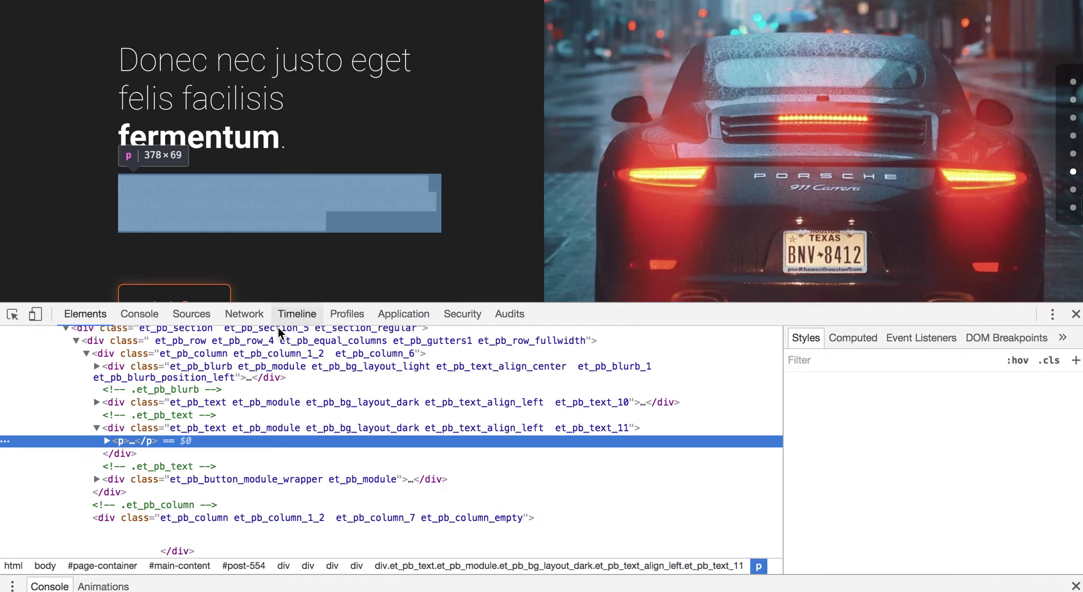
{"action": "left_click", "coordinate": [129, 443]}
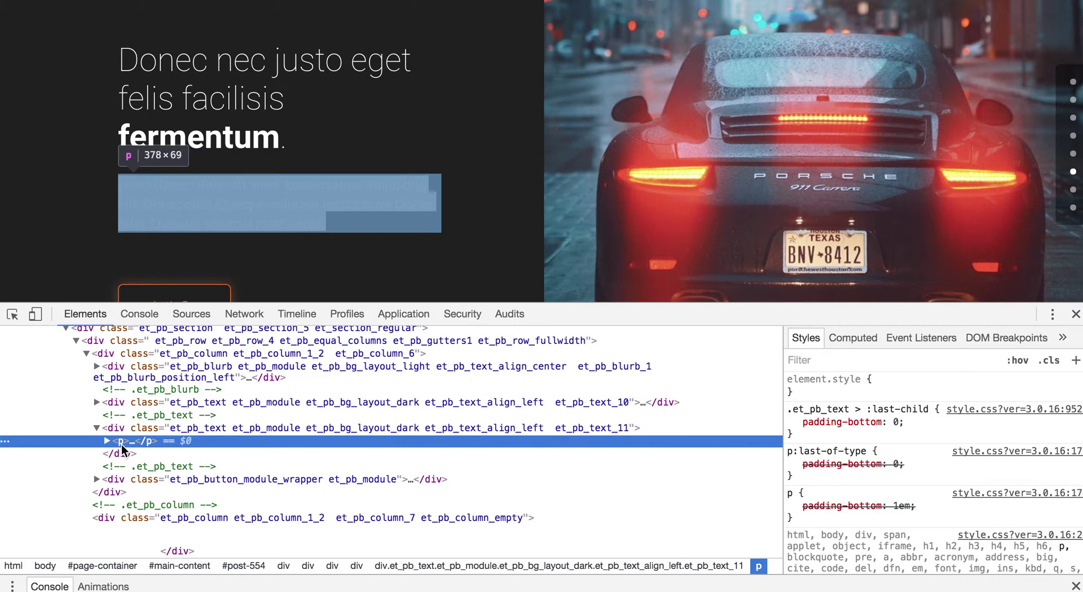
{"action": "left_click", "coordinate": [855, 338]}
{"action": "scroll", "coordinate": [956, 459], "scroll_direction": "down", "scroll_amount": 10}
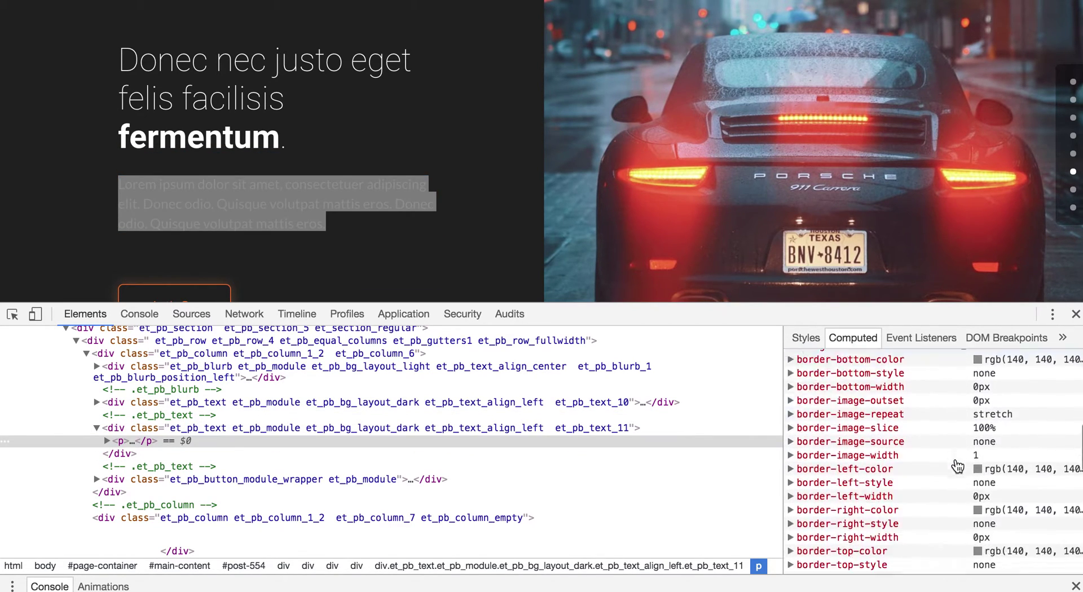
{"action": "scroll", "coordinate": [957, 466], "scroll_direction": "down", "scroll_amount": 3}
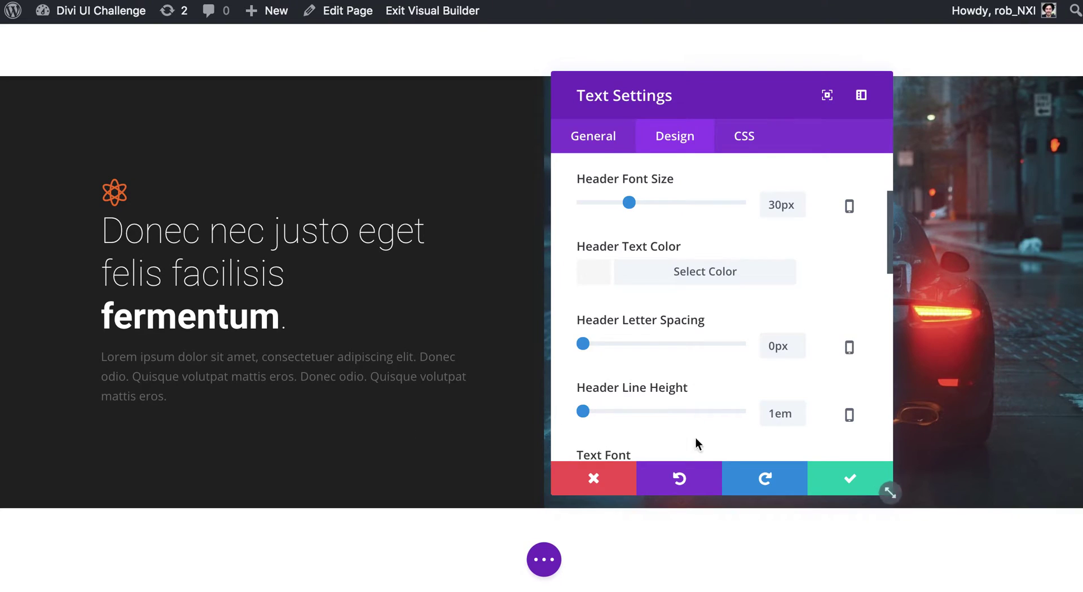
Set the paragraph's body font to Lato at 16px
{"action": "scroll", "coordinate": [645, 271], "scroll_direction": "down", "scroll_amount": 5}
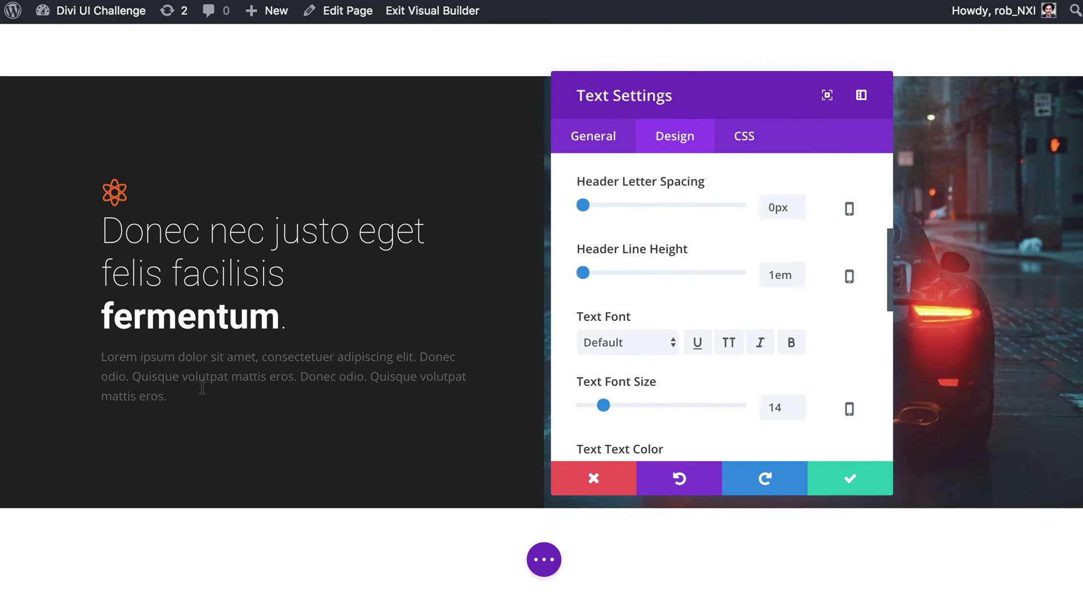
{"action": "scroll", "coordinate": [577, 279], "scroll_direction": "down", "scroll_amount": 2}
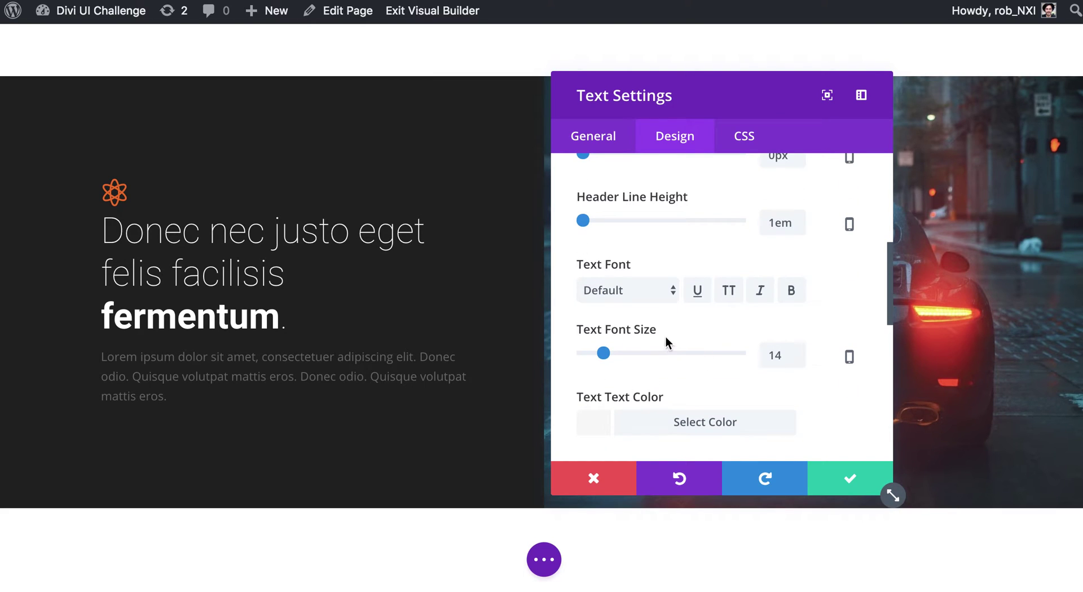
{"action": "left_click", "coordinate": [648, 292]}
{"action": "scroll", "coordinate": [651, 432], "scroll_direction": "down", "scroll_amount": 10}
{"action": "scroll", "coordinate": [650, 458], "scroll_direction": "down", "scroll_amount": 3}
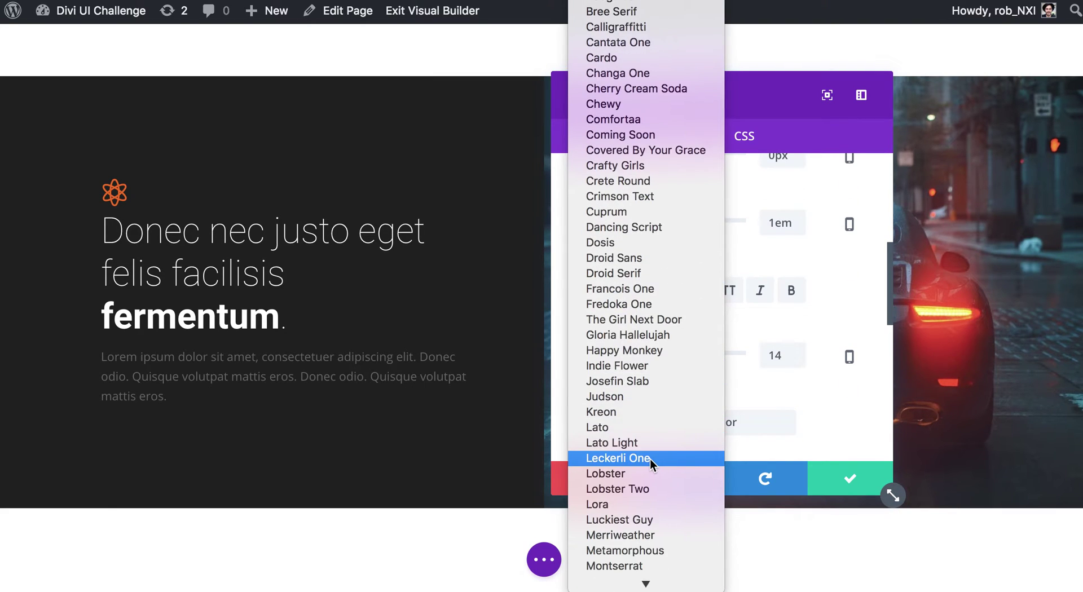
{"action": "key", "text": "Escape"}
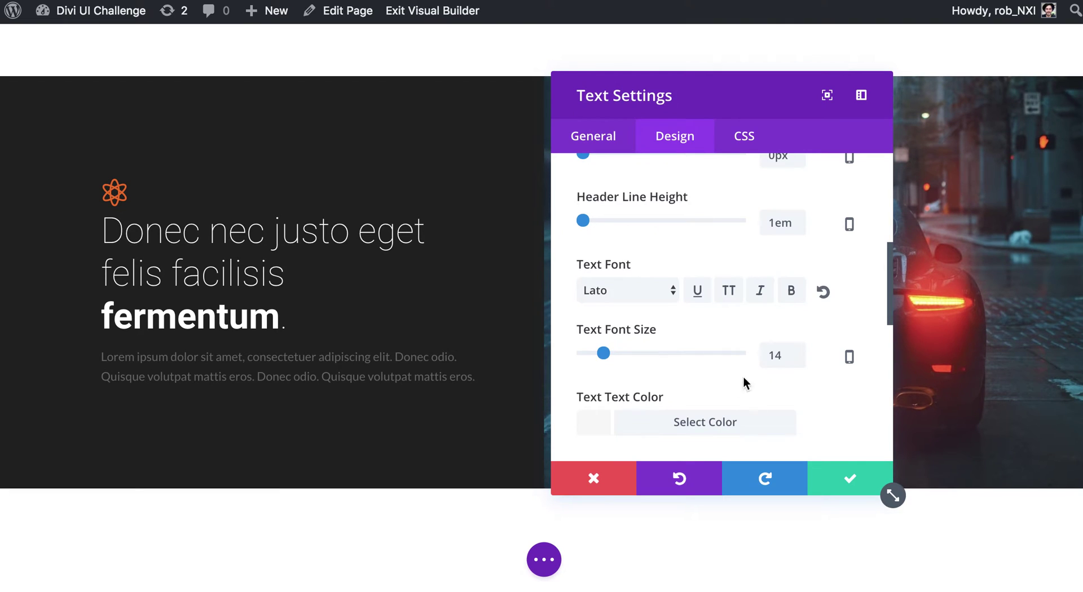
{"action": "double_click", "coordinate": [780, 356]}
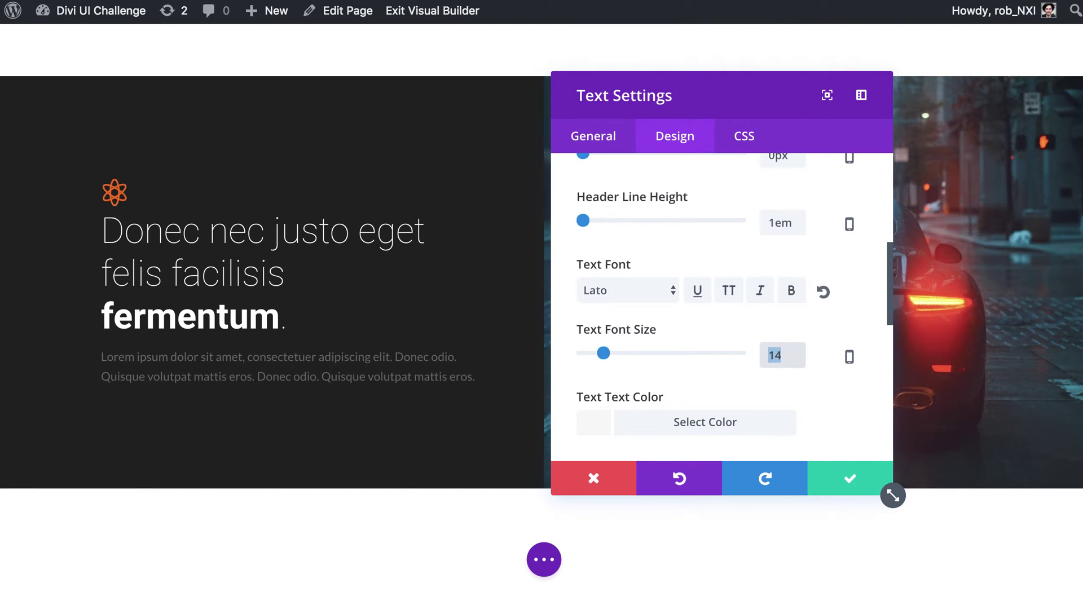
{"action": "type", "text": "16"}
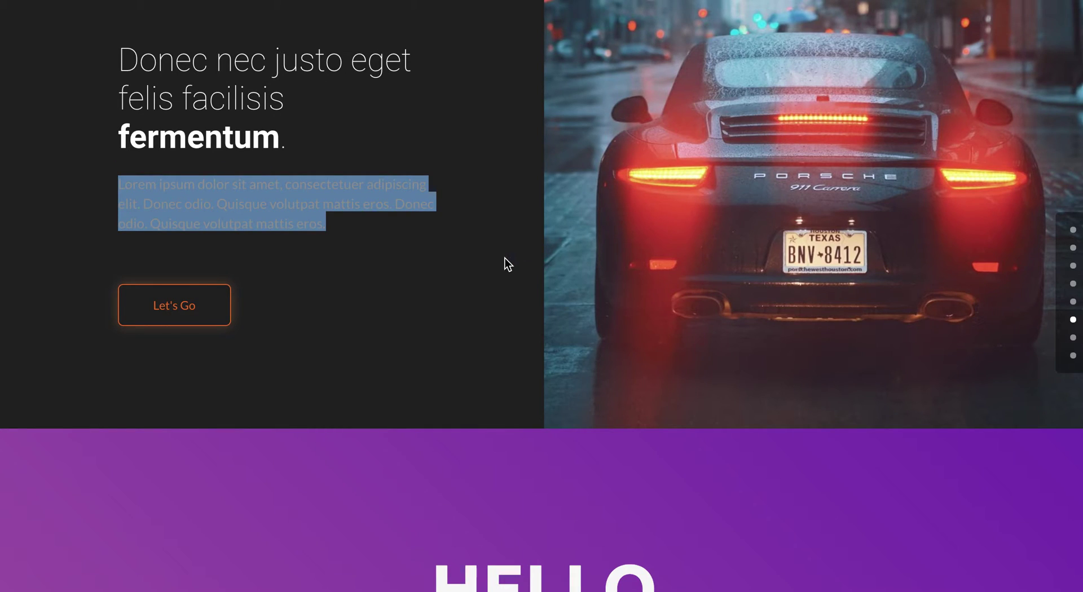
{"action": "left_click", "coordinate": [505, 266]}
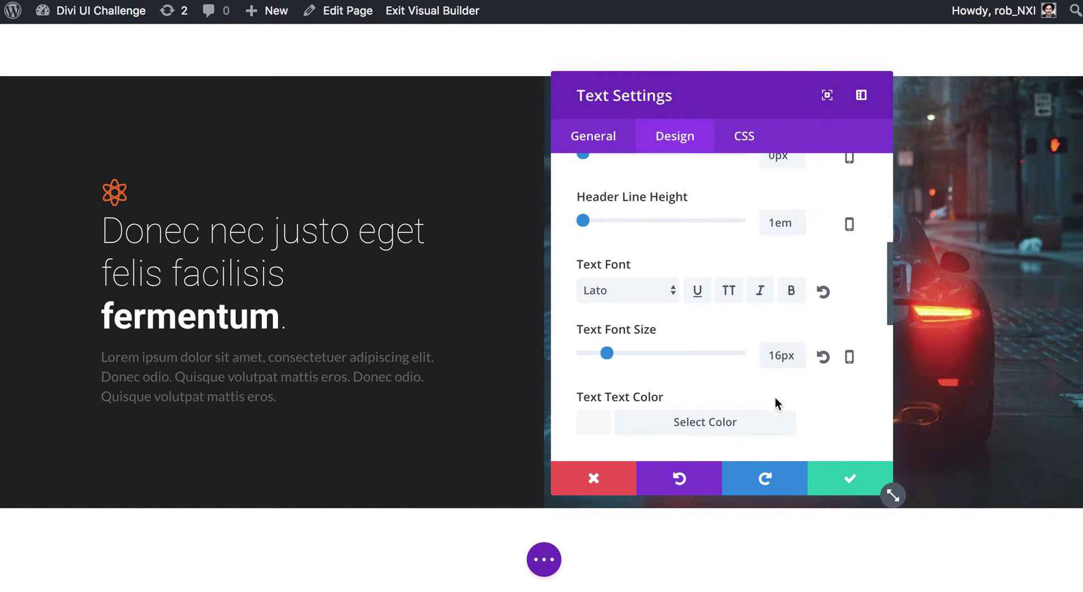
{"action": "scroll", "coordinate": [775, 398], "scroll_direction": "down", "scroll_amount": 3}
Copy #8c8c8c from TextEdit, apply it as the paragraph text colour, and save the module
{"action": "key", "text": "super+Tab"}
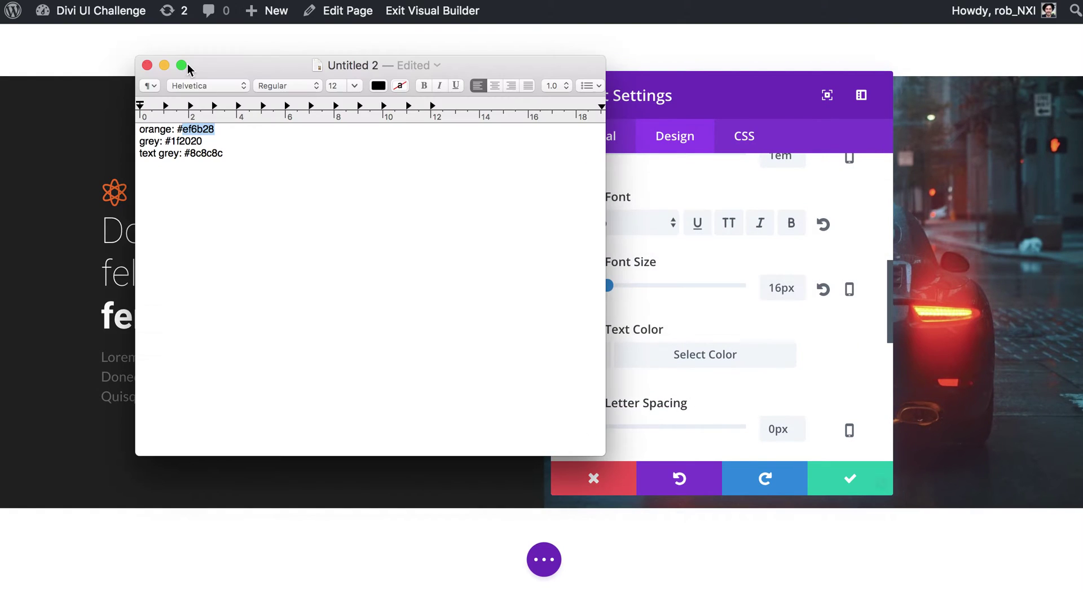
{"action": "double_click", "coordinate": [202, 150]}
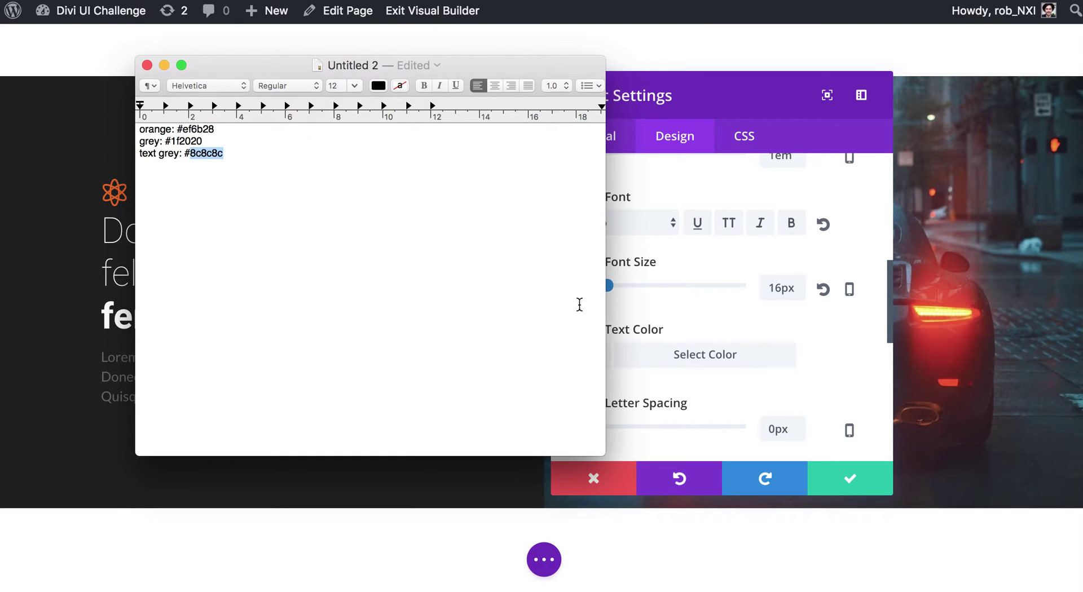
{"action": "key", "text": "super+c"}
{"action": "key", "text": "super+Tab"}
{"action": "left_click", "coordinate": [715, 364]}
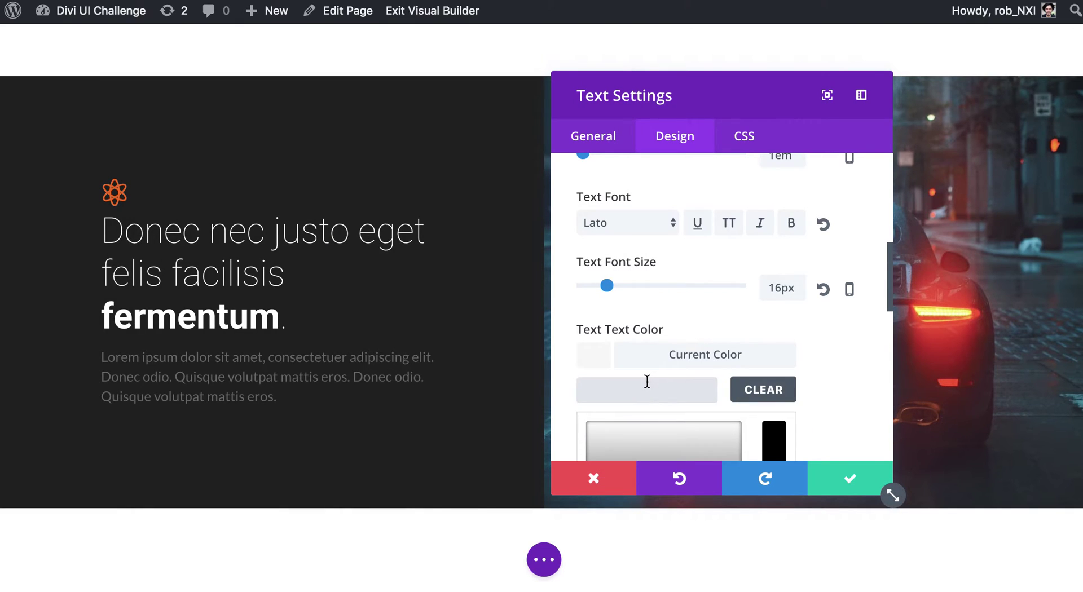
{"action": "key", "text": "super+v"}
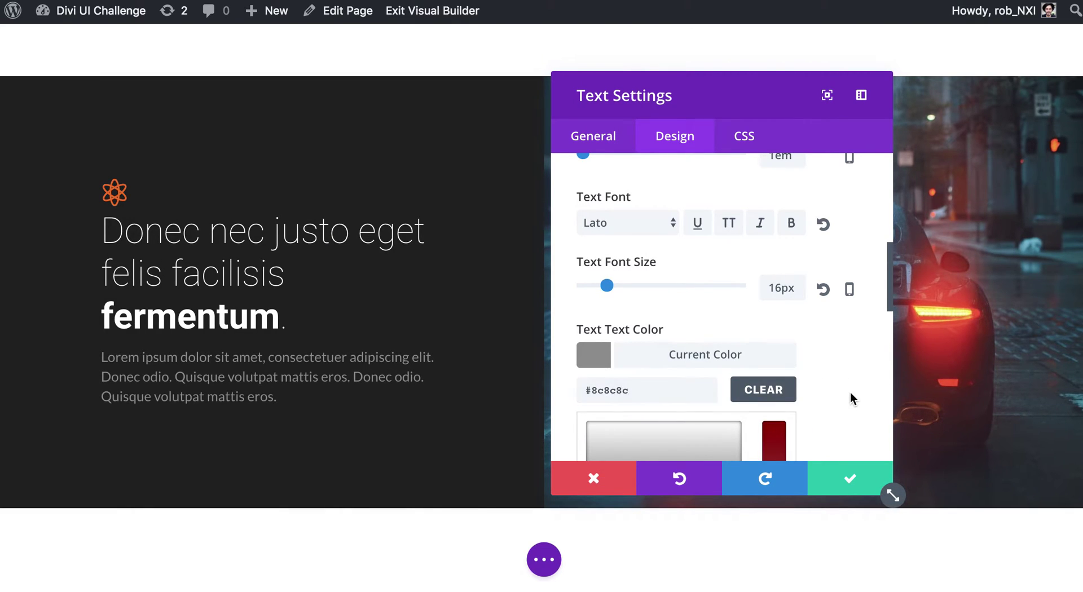
{"action": "scroll", "coordinate": [851, 393], "scroll_direction": "down", "scroll_amount": 3}
{"action": "left_click", "coordinate": [852, 481]}
Insert a Button module below the paragraph using the 'but' search
{"action": "scroll", "coordinate": [501, 389], "scroll_direction": "down", "scroll_amount": 1}
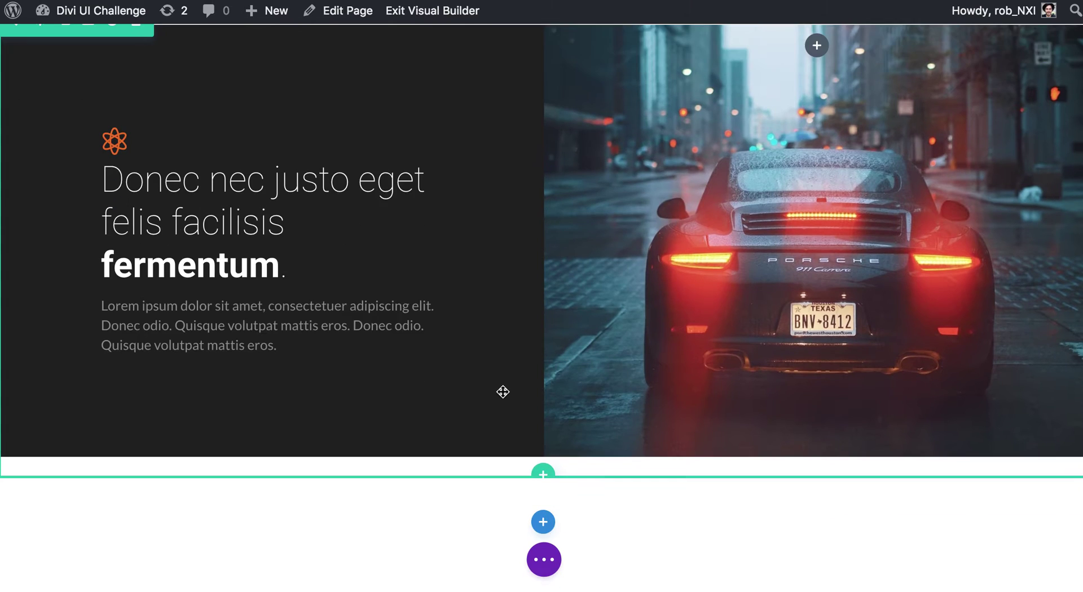
{"action": "left_click", "coordinate": [288, 325]}
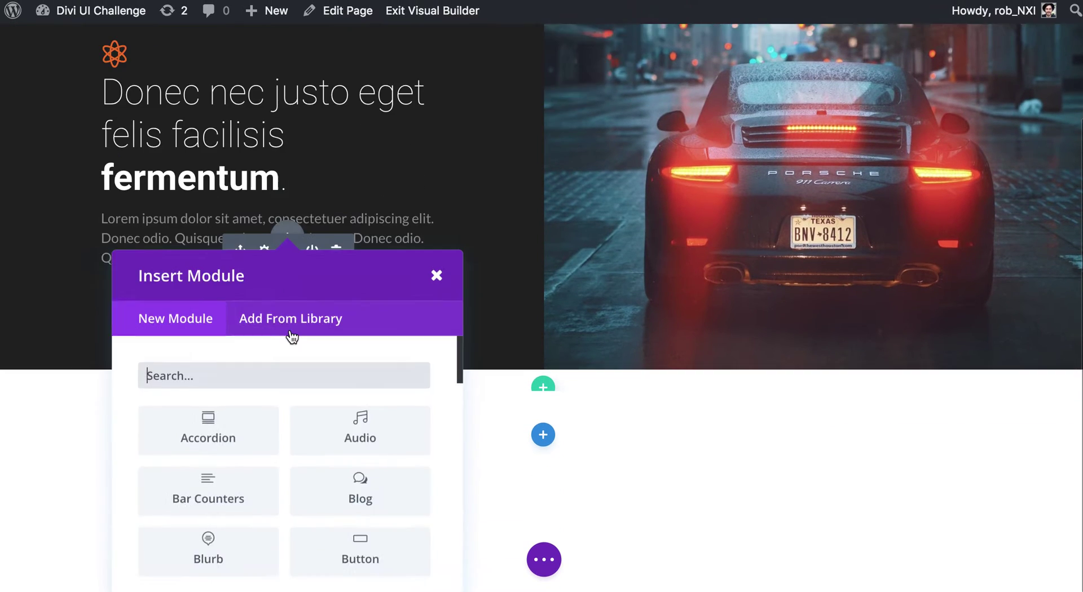
{"action": "type", "text": "but"}
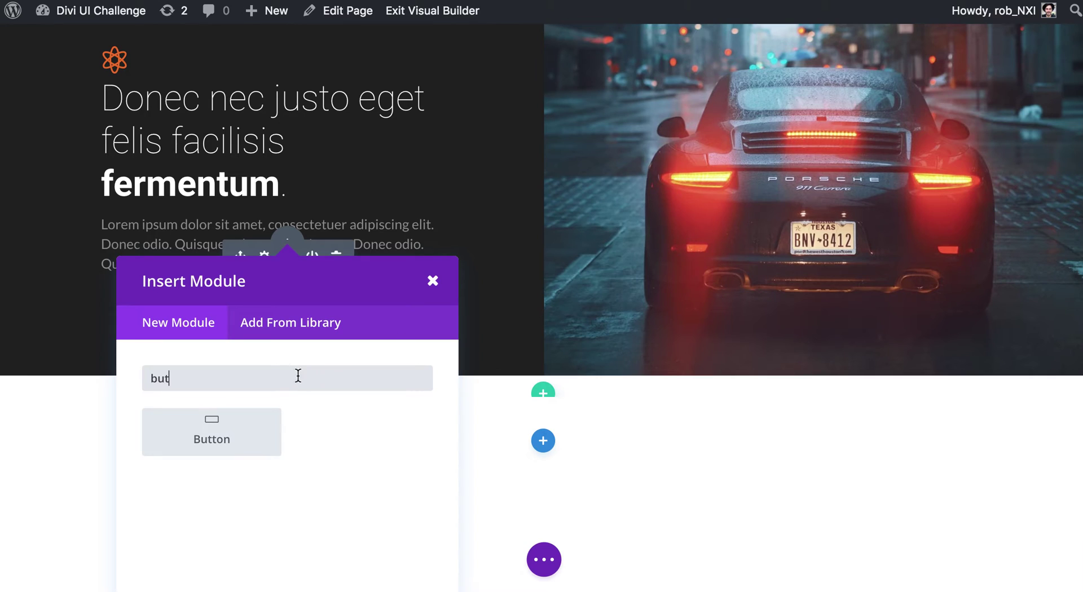
{"action": "left_click", "coordinate": [212, 432]}
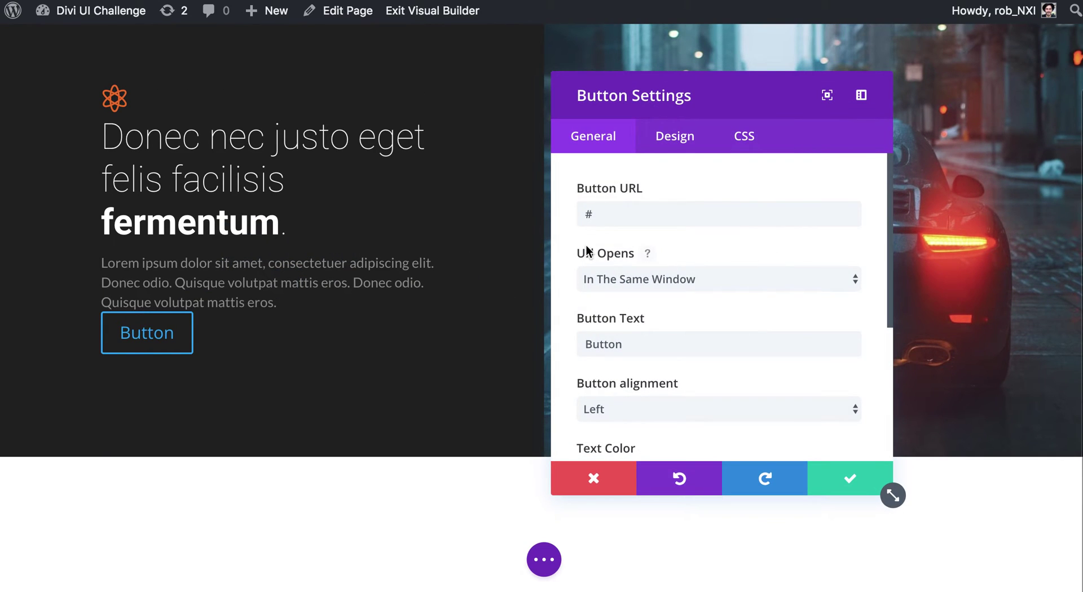
Set the button text to 'Let's Go' with Light text colour
{"action": "double_click", "coordinate": [641, 352]}
{"action": "type", "text": "Let's"}
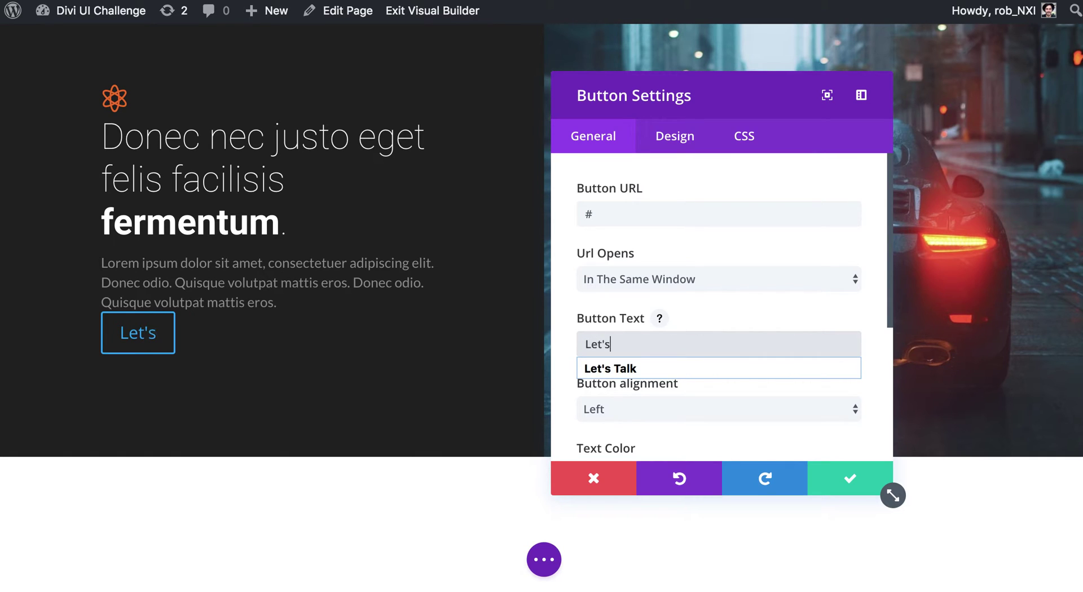
{"action": "type", "text": " Go"}
{"action": "scroll", "coordinate": [656, 365], "scroll_direction": "down", "scroll_amount": 1}
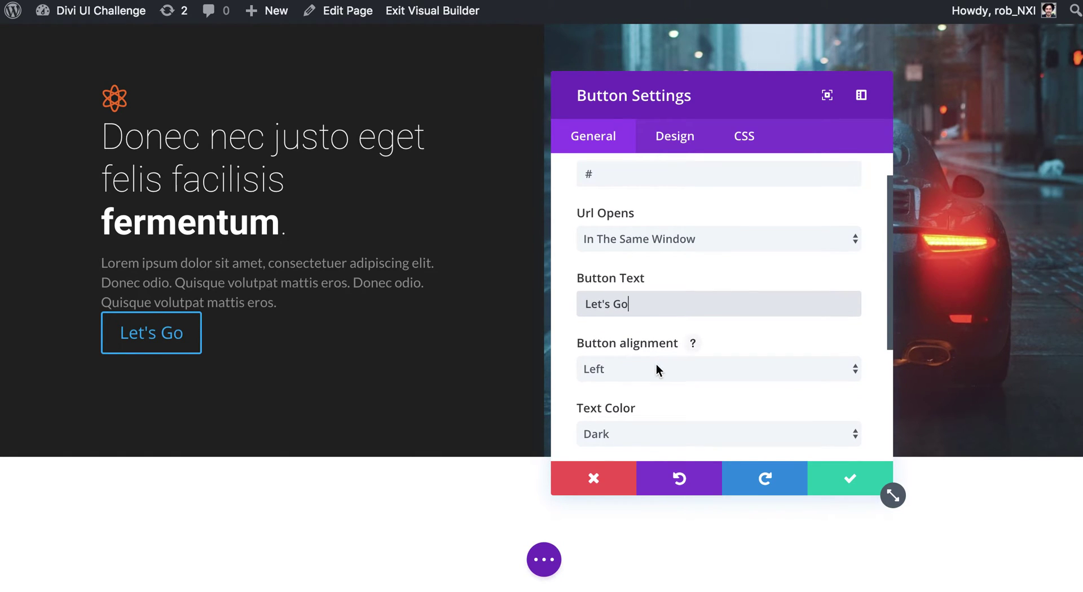
{"action": "scroll", "coordinate": [736, 390], "scroll_direction": "down", "scroll_amount": 3}
{"action": "left_click", "coordinate": [632, 330]}
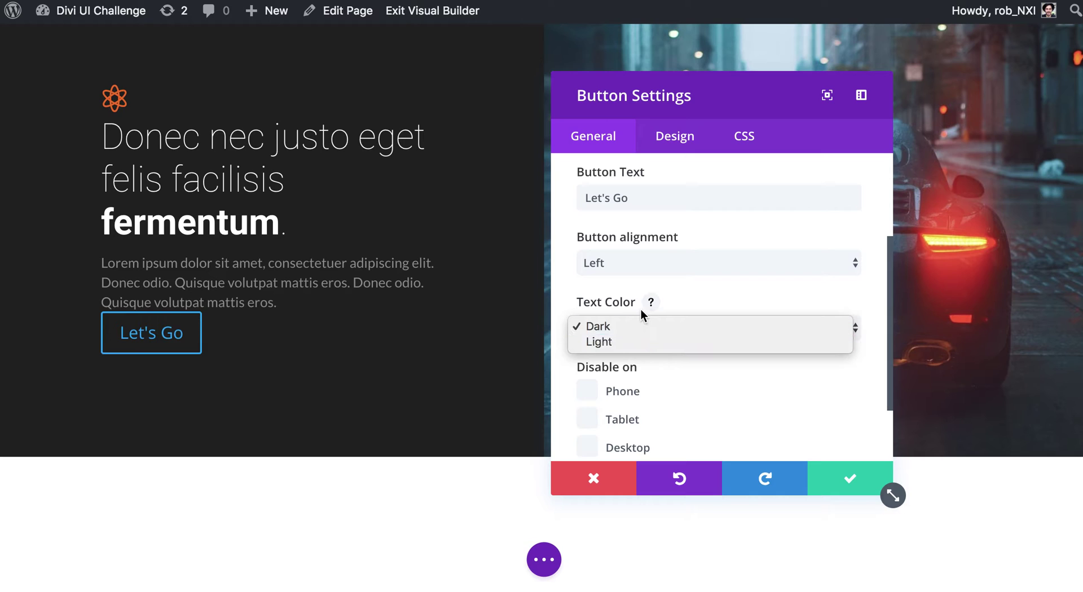
{"action": "left_click", "coordinate": [611, 344]}
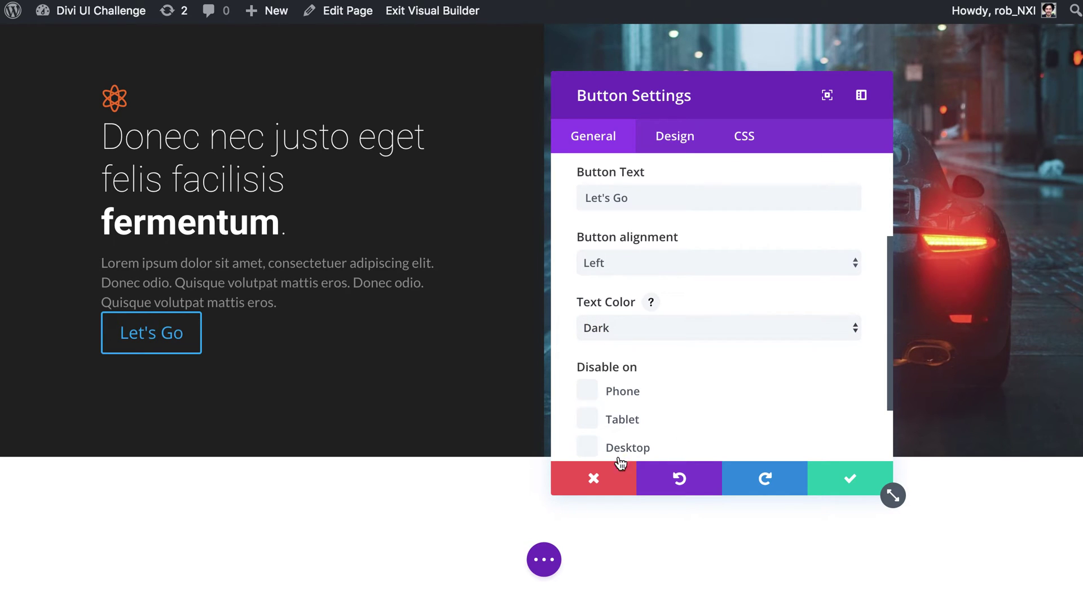
{"action": "scroll", "coordinate": [776, 368], "scroll_direction": "down", "scroll_amount": 1}
{"action": "scroll", "coordinate": [697, 315], "scroll_direction": "down", "scroll_amount": 1}
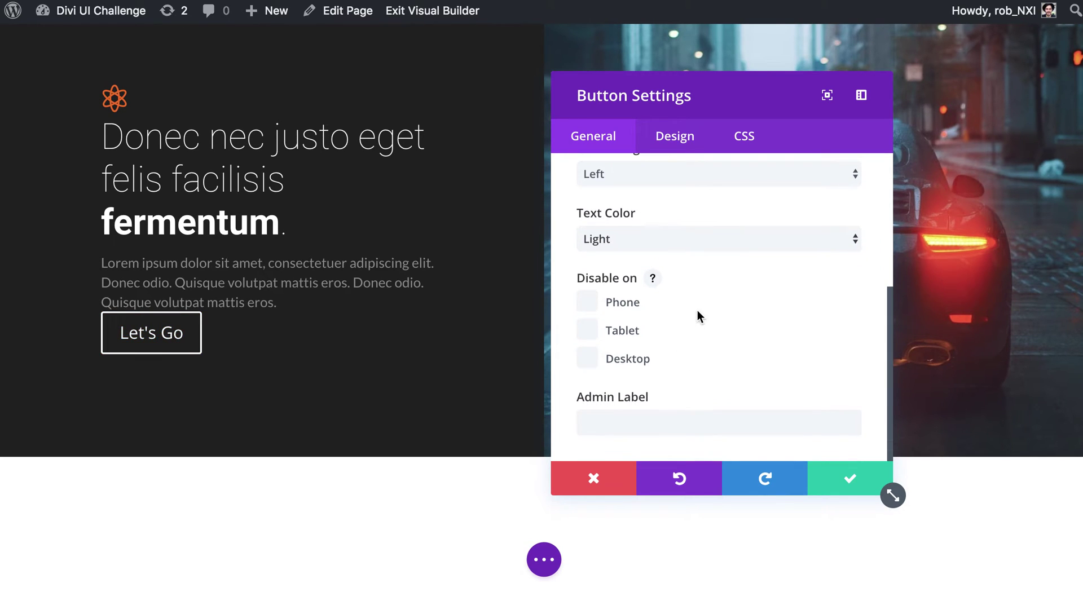
{"action": "scroll", "coordinate": [697, 310], "scroll_direction": "up", "scroll_amount": 5}
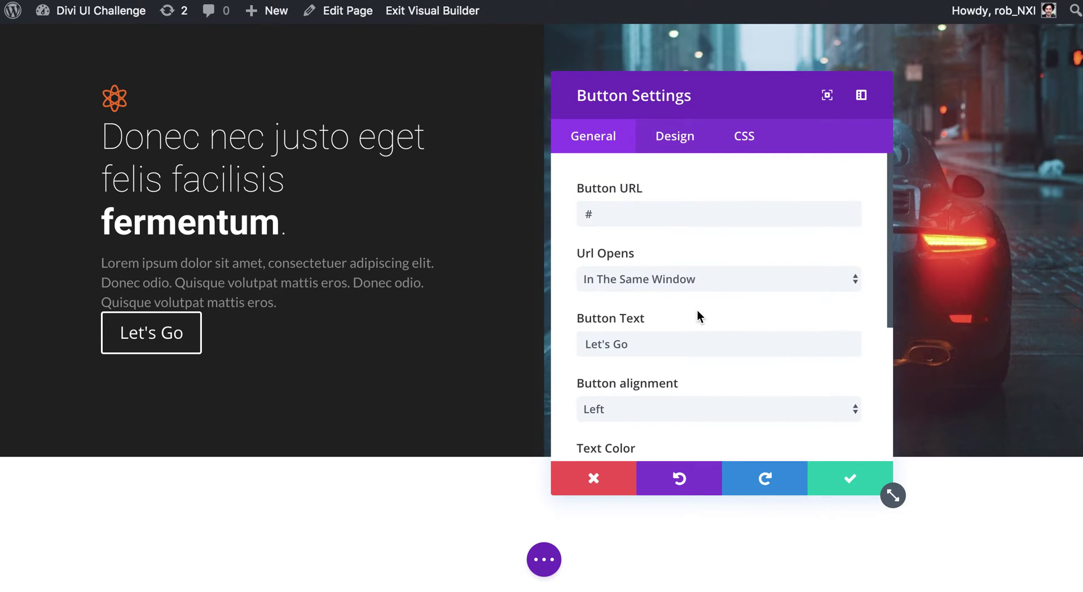
{"action": "left_click", "coordinate": [657, 138]}
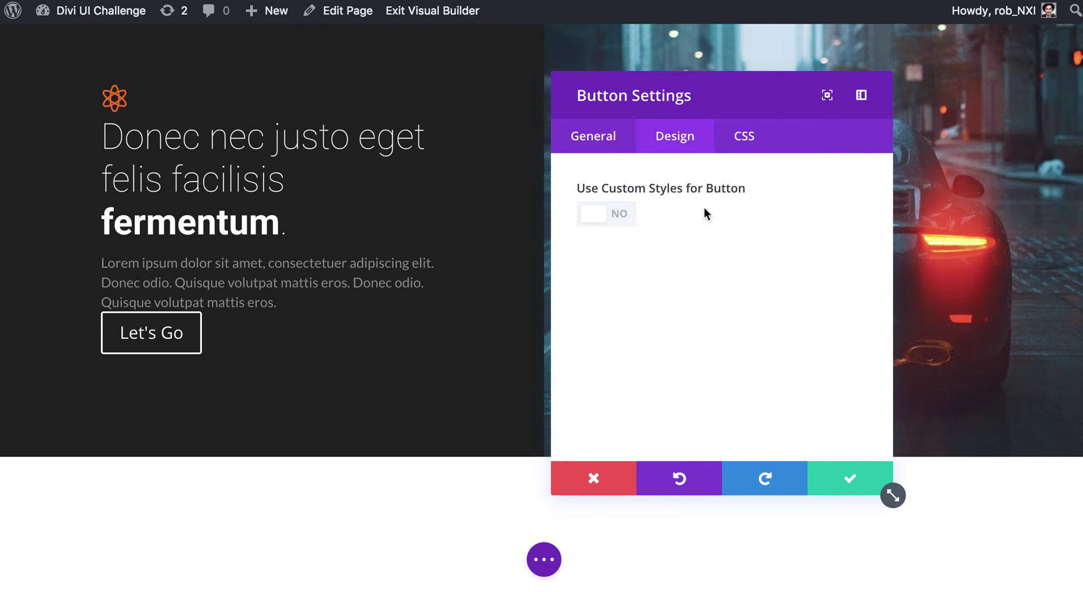
Enable custom button styles and change the button text size from 20 to 16px
{"action": "left_click", "coordinate": [625, 226]}
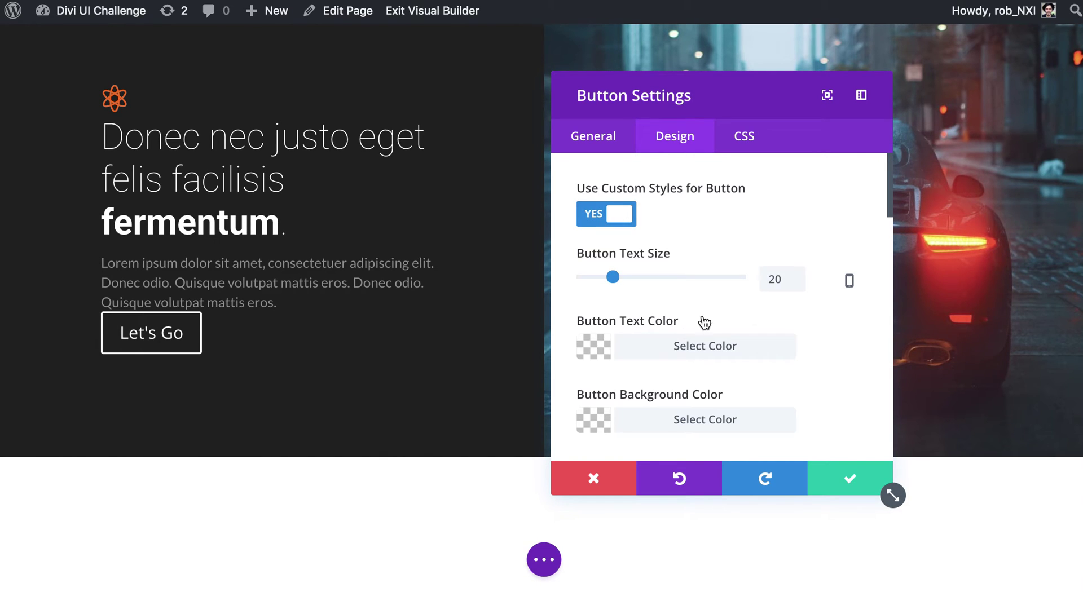
{"action": "double_click", "coordinate": [776, 280]}
{"action": "type", "text": "16px"}
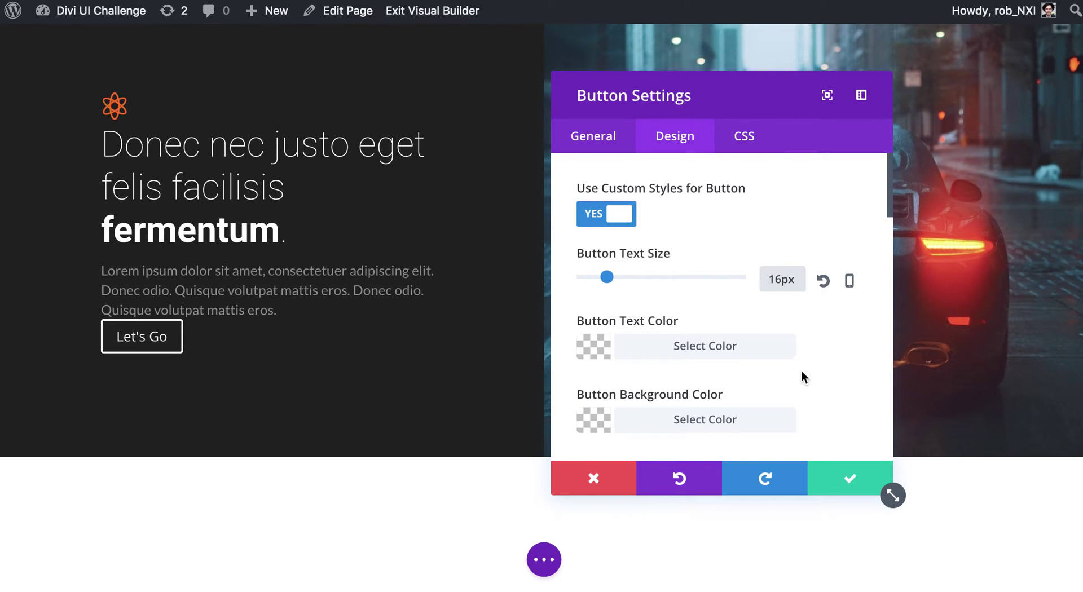
{"action": "scroll", "coordinate": [784, 374], "scroll_direction": "down", "scroll_amount": 3}
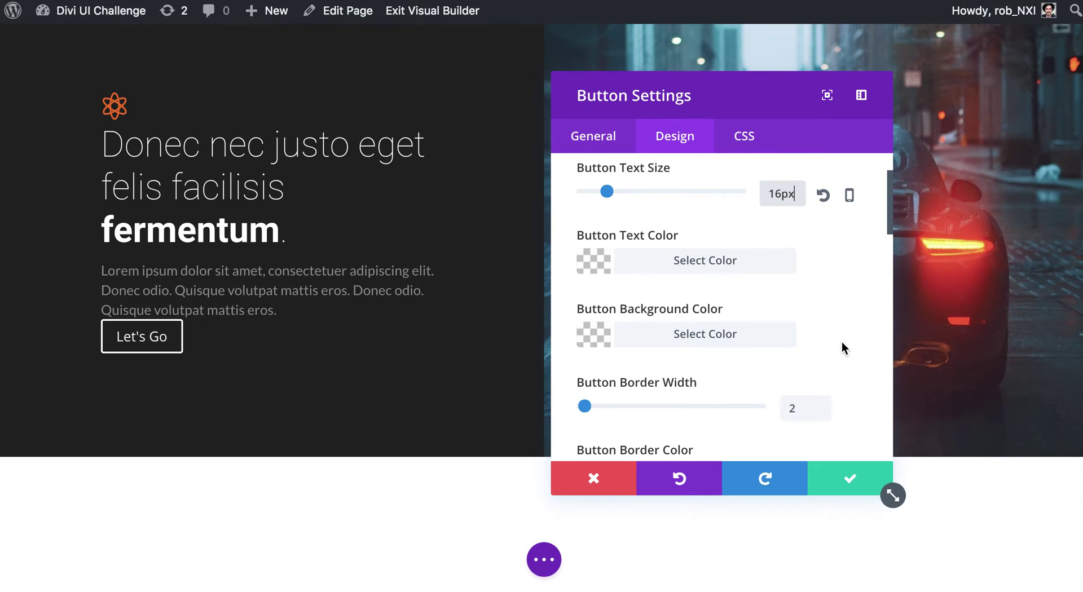
Grab the orange code ef6b28 from the TextEdit colour notes and return to the builder
{"action": "key", "text": "super+Tab"}
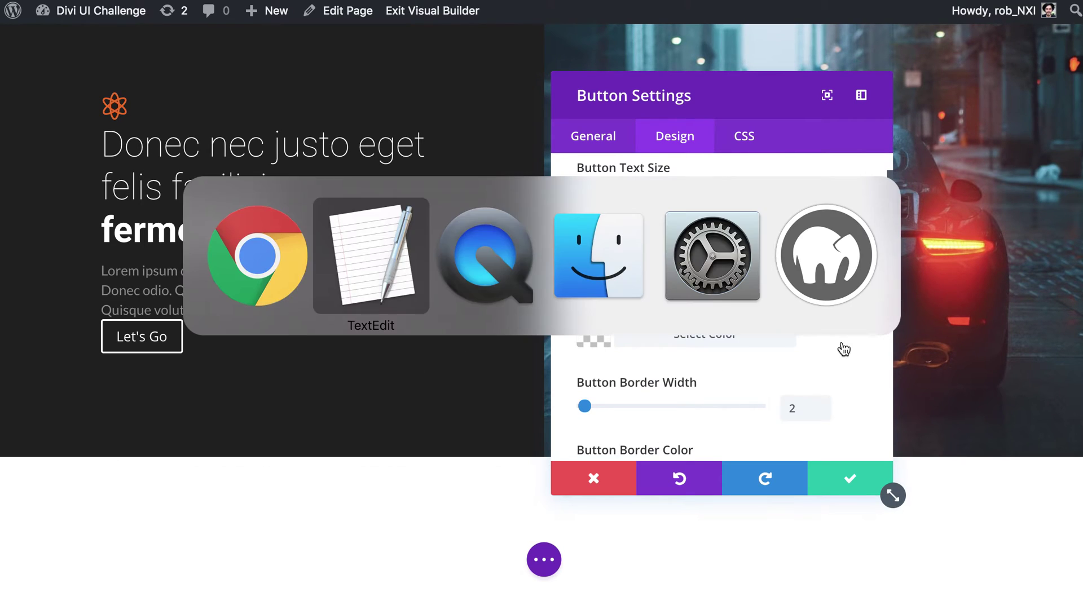
{"action": "double_click", "coordinate": [196, 129]}
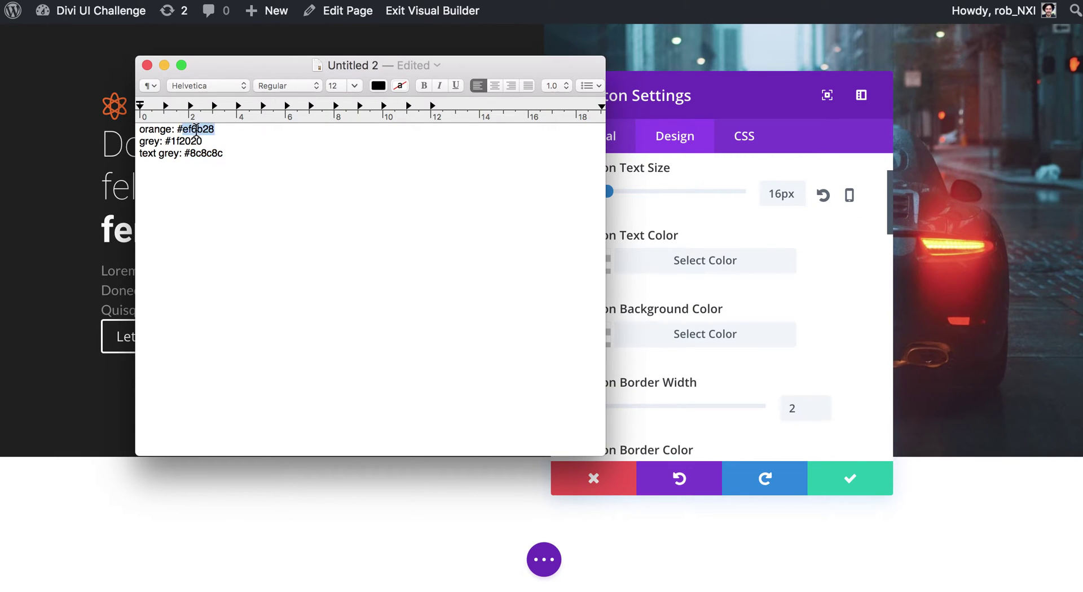
{"action": "key", "text": "super+Tab"}
Set the button text colour to orange #ef6b28
{"action": "left_click", "coordinate": [704, 268]}
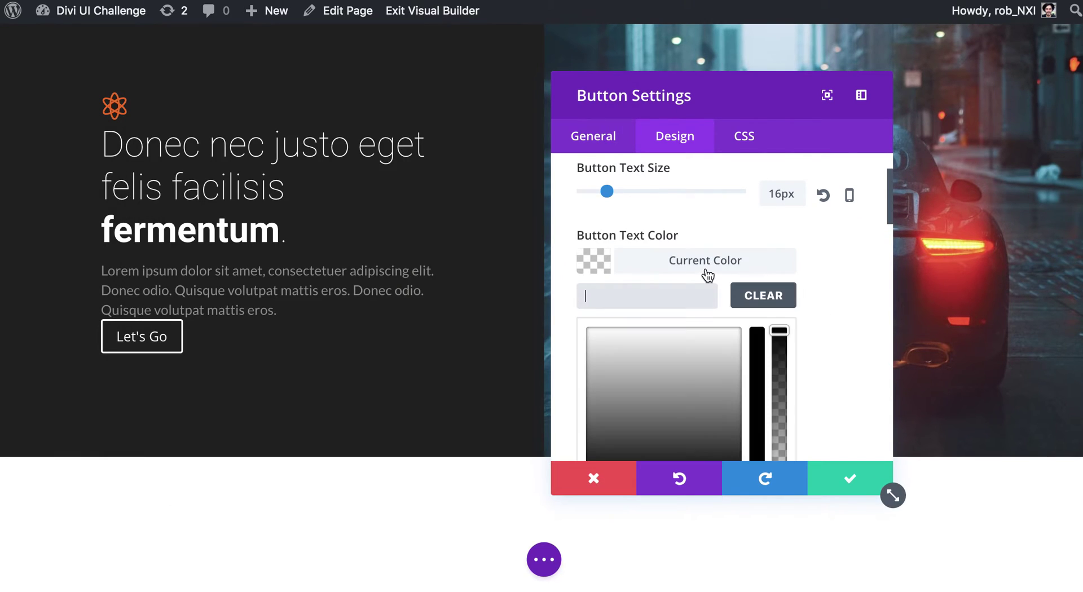
{"action": "left_click", "coordinate": [677, 289]}
{"action": "type", "text": "#ef6b28"}
{"action": "scroll", "coordinate": [711, 333], "scroll_direction": "down", "scroll_amount": 4}
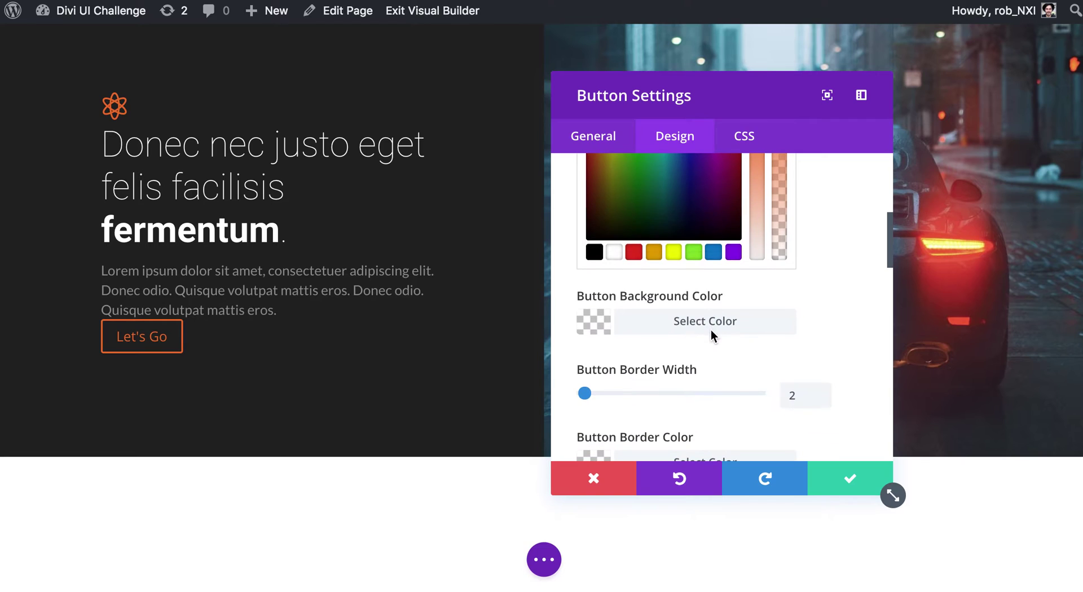
Give the button a white background with alpha dragged to 0, making it fully transparent
{"action": "left_click", "coordinate": [677, 323]}
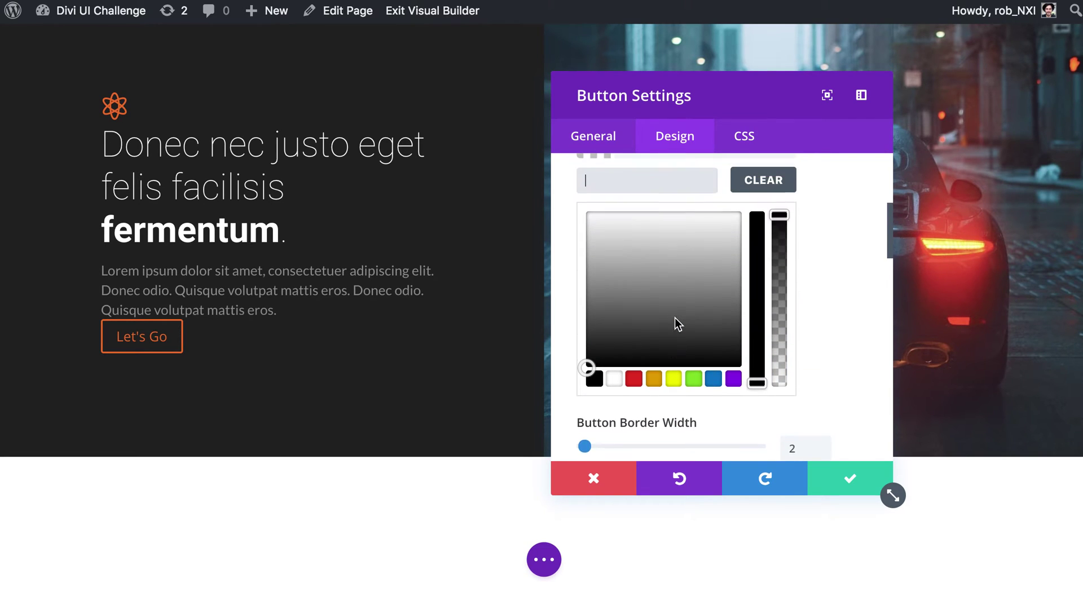
{"action": "left_click", "coordinate": [617, 388]}
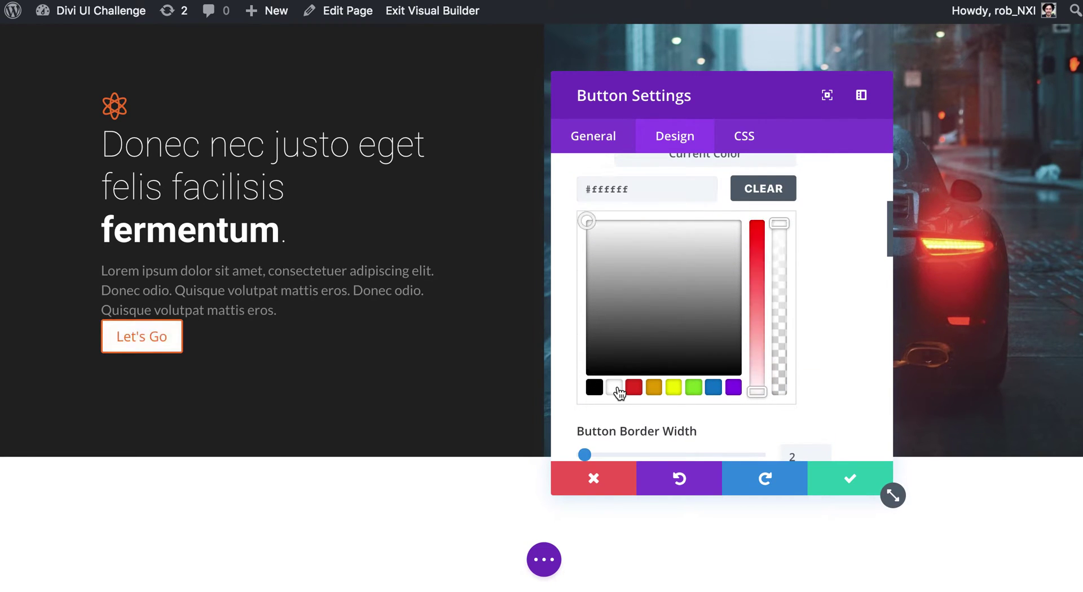
{"action": "left_click_drag", "start_coordinate": [785, 224], "coordinate": [779, 390]}
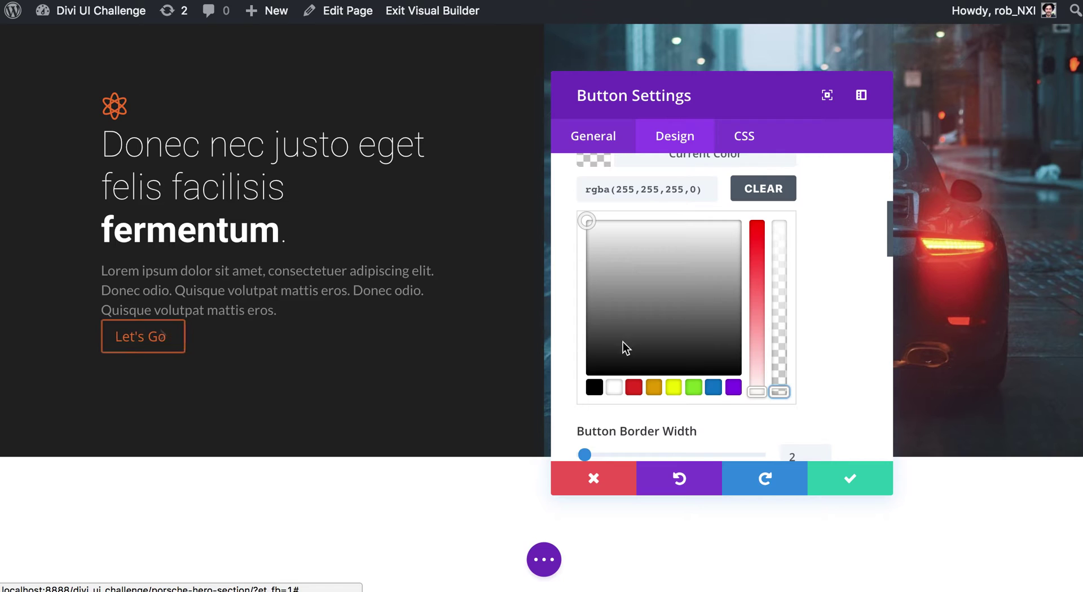
{"action": "scroll", "coordinate": [841, 372], "scroll_direction": "up", "scroll_amount": 2}
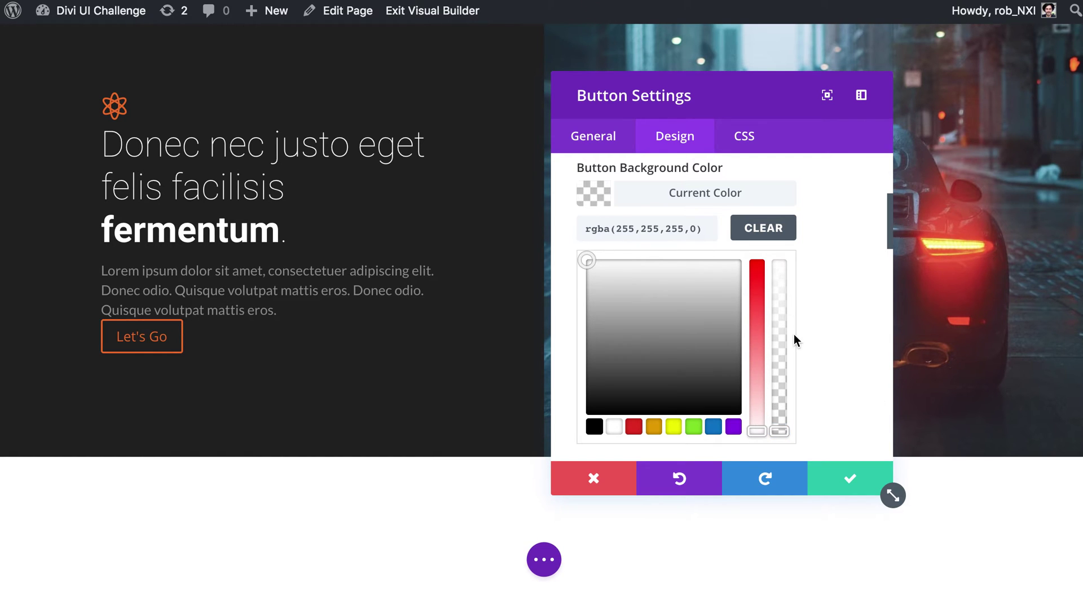
{"action": "scroll", "coordinate": [824, 334], "scroll_direction": "up", "scroll_amount": 1}
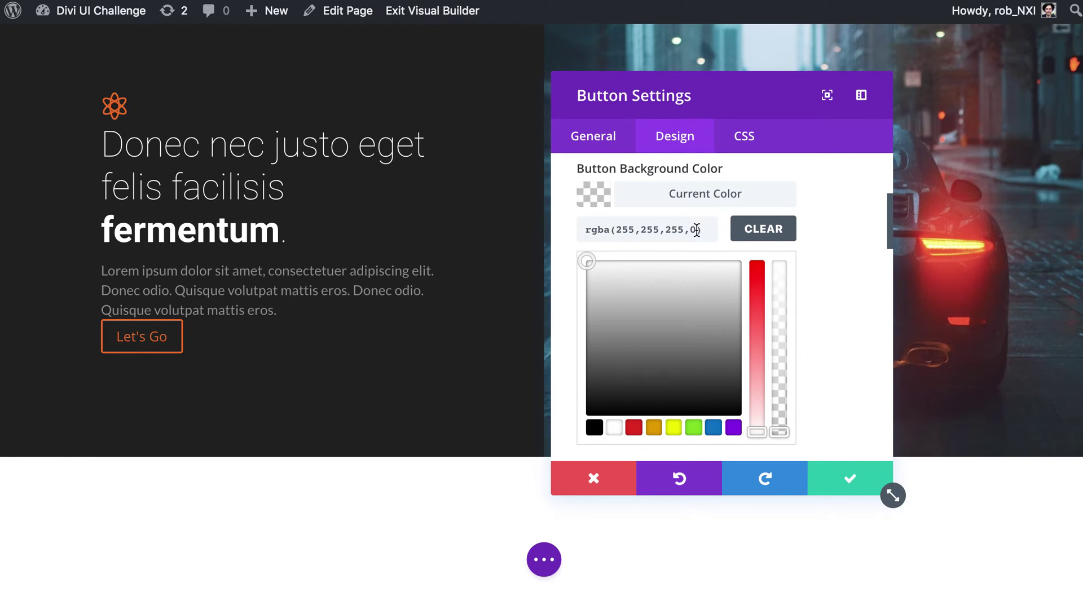
{"action": "left_click", "coordinate": [697, 230]}
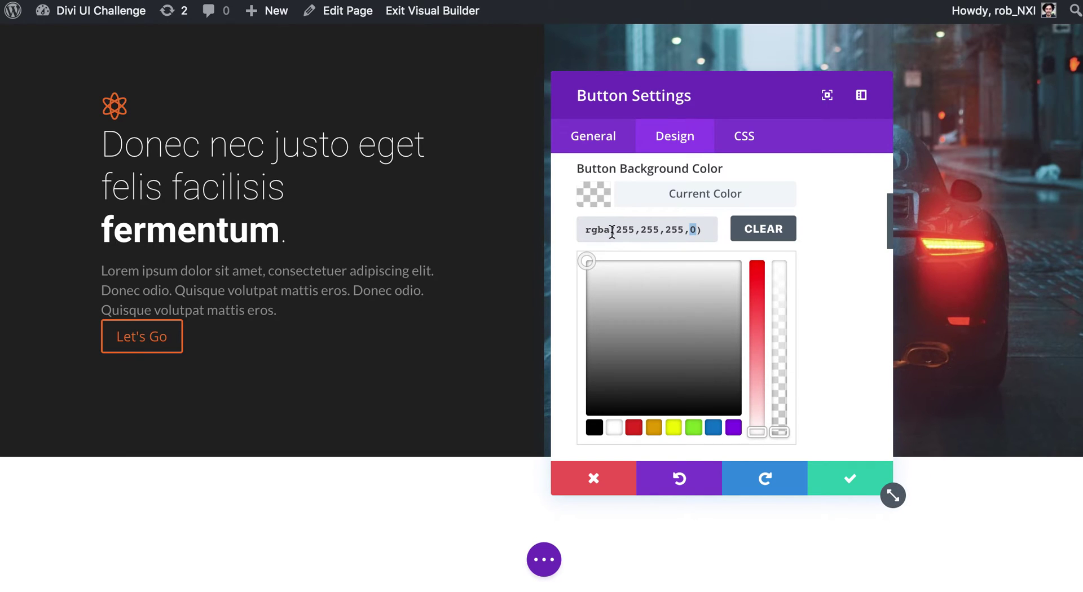
{"action": "left_click_drag", "start_coordinate": [612, 231], "coordinate": [713, 231]}
{"action": "left_click", "coordinate": [828, 420]}
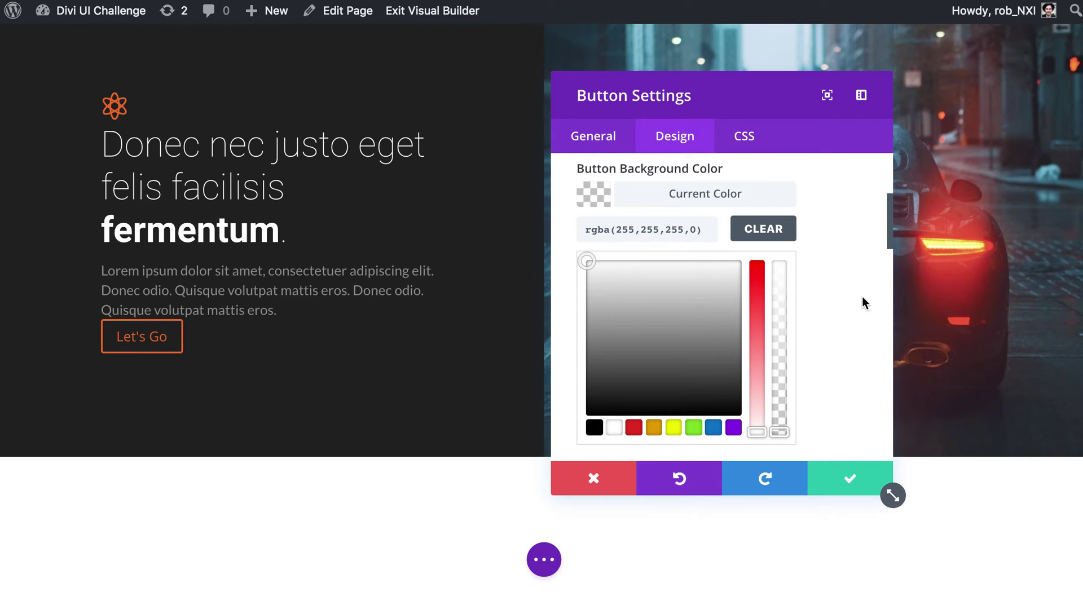
{"action": "scroll", "coordinate": [863, 294], "scroll_direction": "down", "scroll_amount": 5}
Set the button border width to 1px and the border colour to the orange code
{"action": "scroll", "coordinate": [806, 299], "scroll_direction": "down", "scroll_amount": 4}
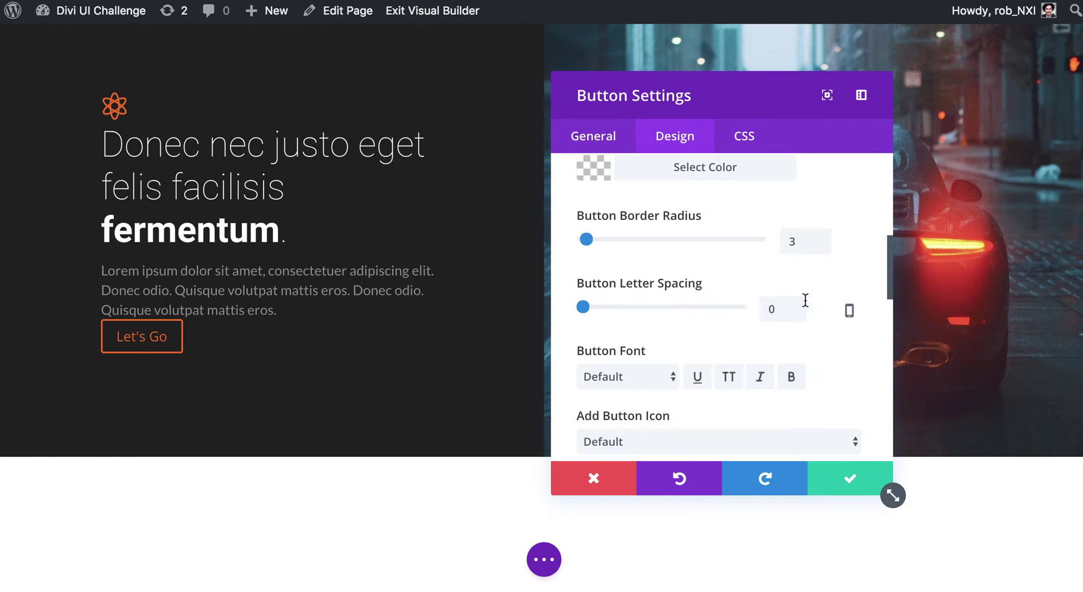
{"action": "scroll", "coordinate": [814, 331], "scroll_direction": "up", "scroll_amount": 3}
{"action": "double_click", "coordinate": [801, 271]}
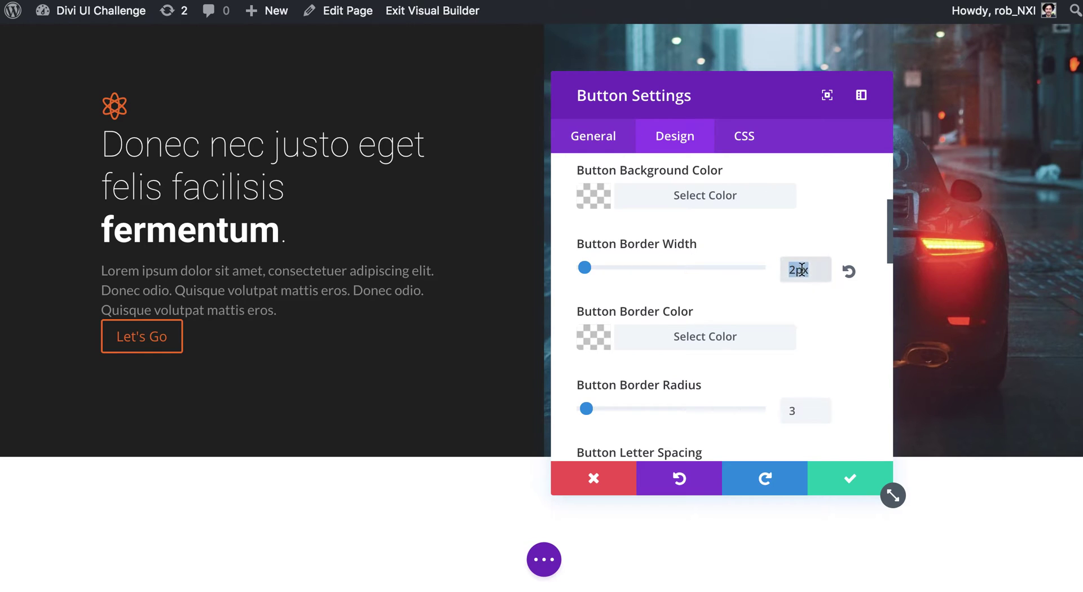
{"action": "type", "text": "1px"}
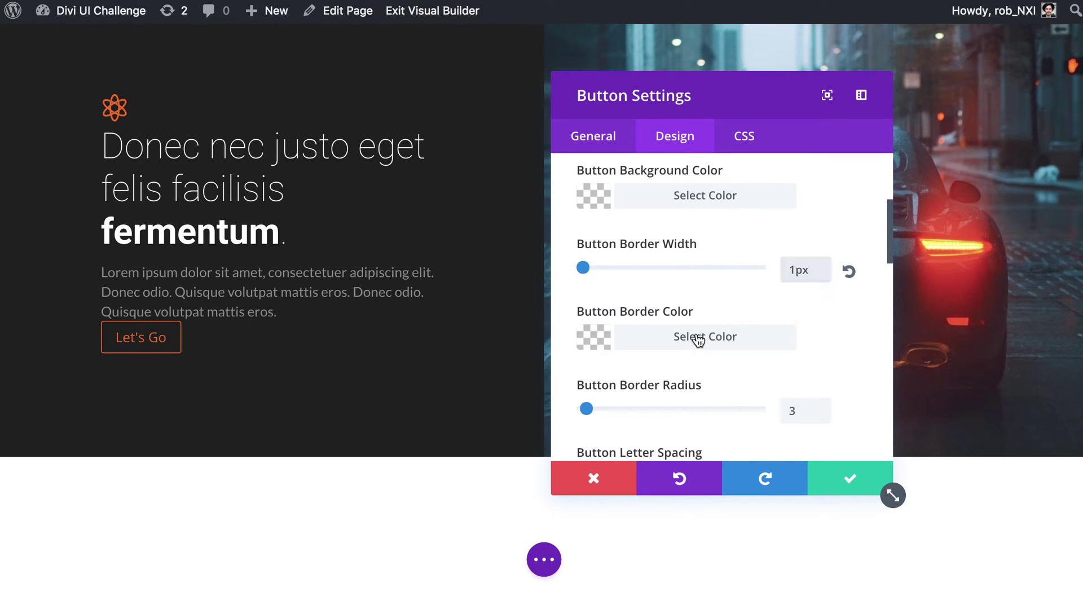
{"action": "left_click", "coordinate": [699, 338]}
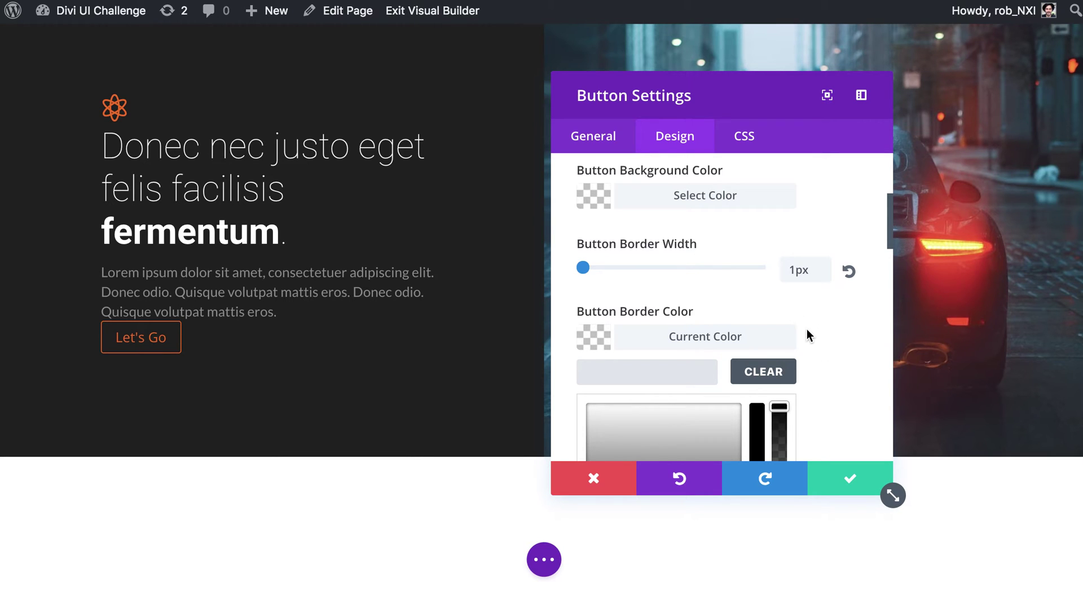
{"action": "type", "text": "#ef6b28"}
Leave the button icon options unchanged and raise the border radius from 3px to 6px
{"action": "scroll", "coordinate": [837, 338], "scroll_direction": "down", "scroll_amount": 3}
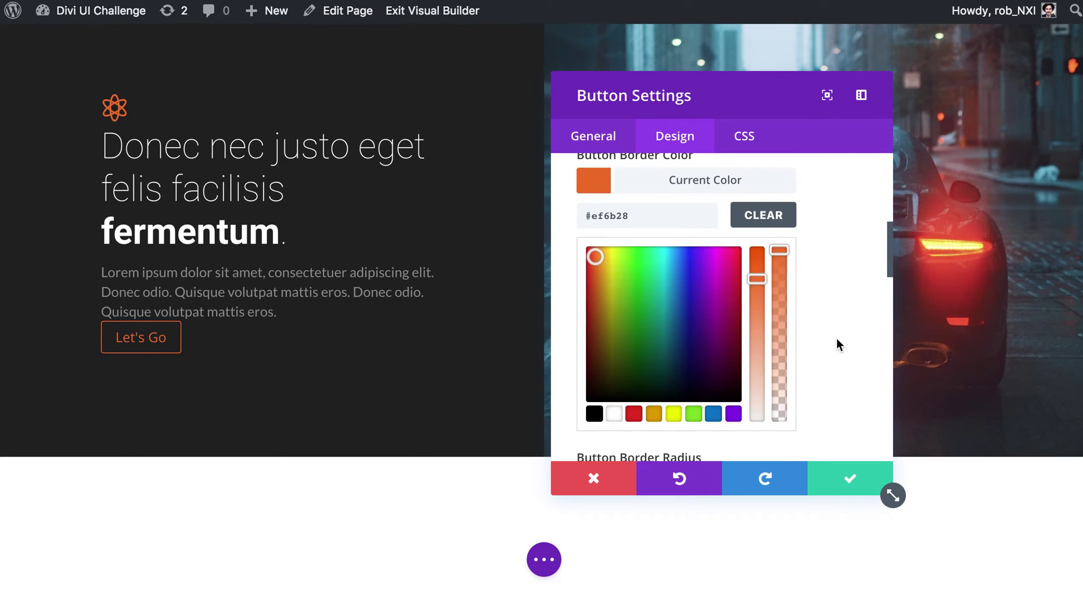
{"action": "scroll", "coordinate": [838, 331], "scroll_direction": "down", "scroll_amount": 4}
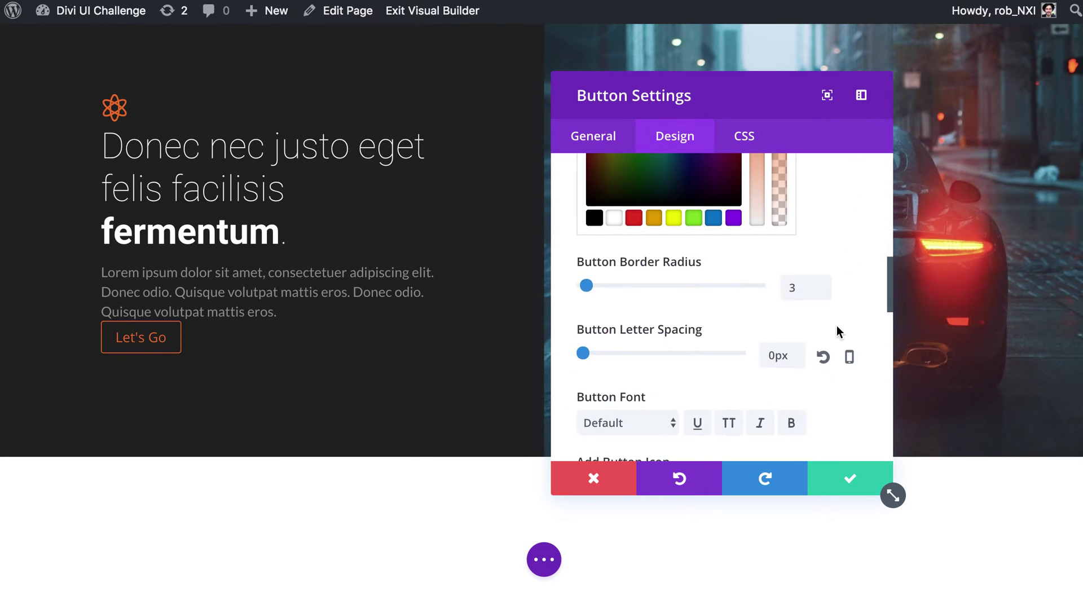
{"action": "scroll", "coordinate": [783, 287], "scroll_direction": "down", "scroll_amount": 4}
{"action": "left_click", "coordinate": [790, 286]}
{"action": "left_click", "coordinate": [841, 242]}
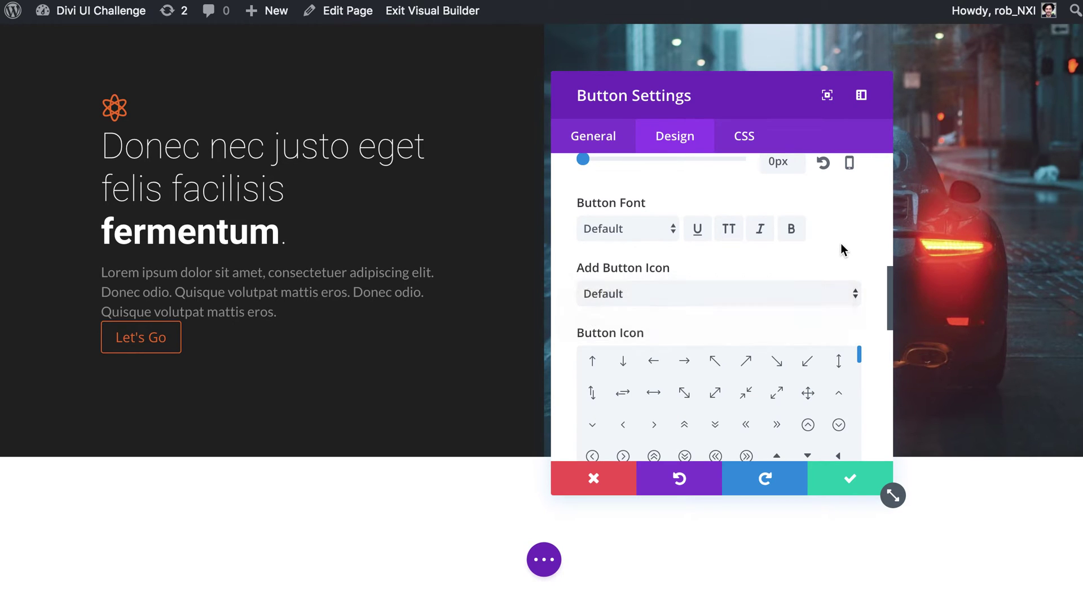
{"action": "scroll", "coordinate": [841, 242], "scroll_direction": "up", "scroll_amount": 4}
{"action": "double_click", "coordinate": [795, 290]}
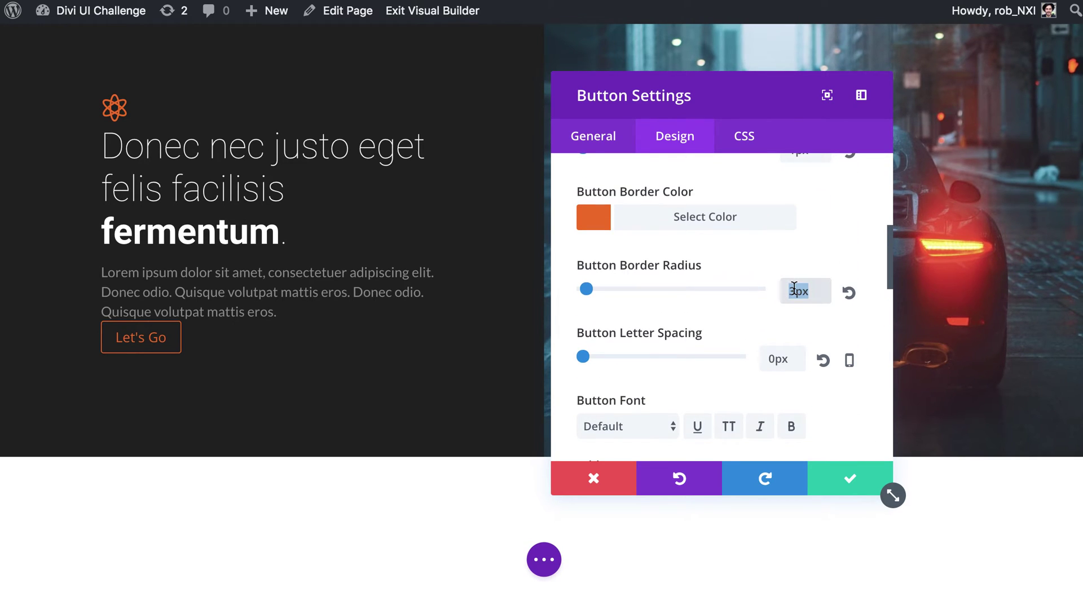
{"action": "type", "text": "6px"}
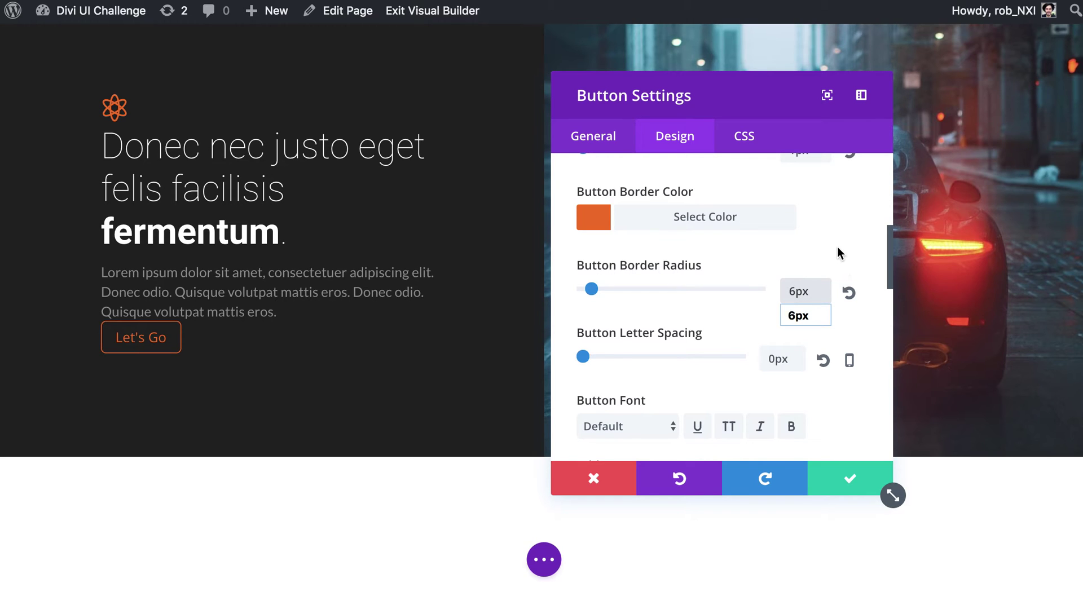
{"action": "key", "text": "Return"}
Set the button font to Lato
{"action": "scroll", "coordinate": [837, 405], "scroll_direction": "down", "scroll_amount": 2}
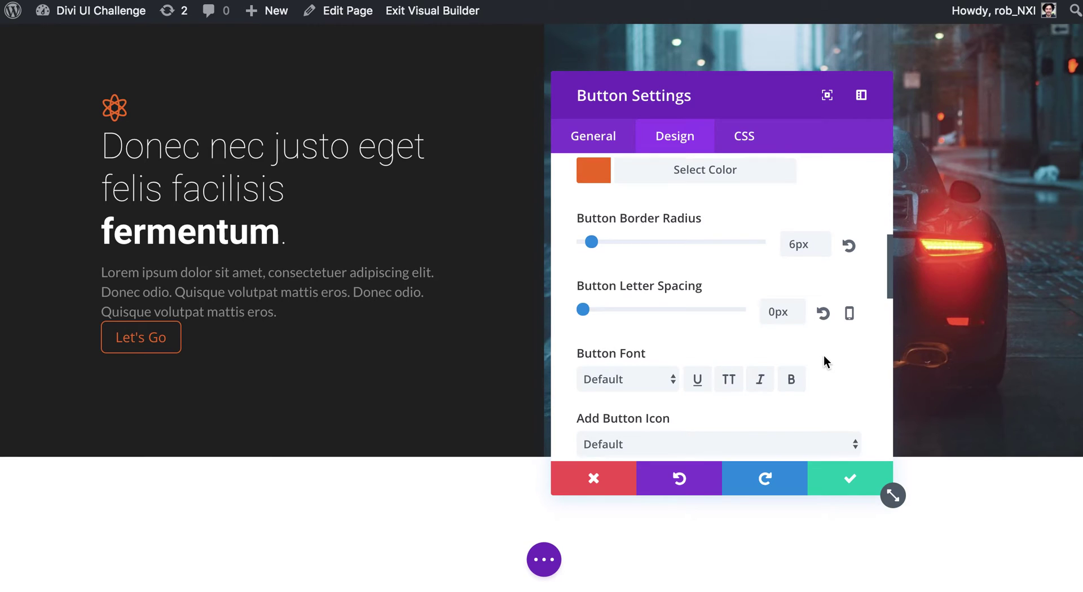
{"action": "scroll", "coordinate": [824, 357], "scroll_direction": "down", "scroll_amount": 2}
{"action": "left_click", "coordinate": [645, 346]}
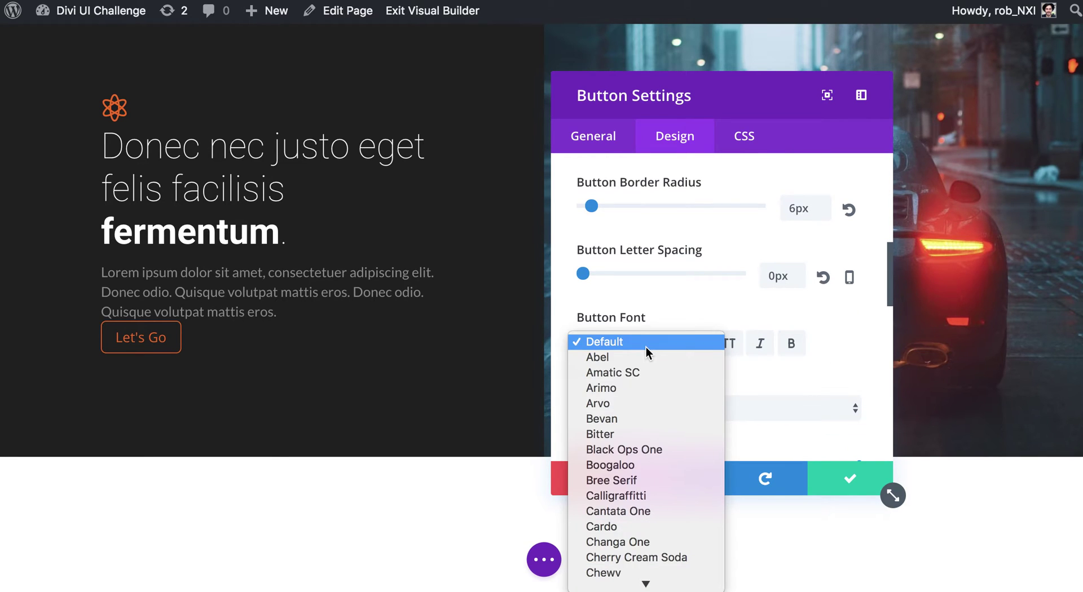
{"action": "scroll", "coordinate": [649, 434], "scroll_direction": "down", "scroll_amount": 5}
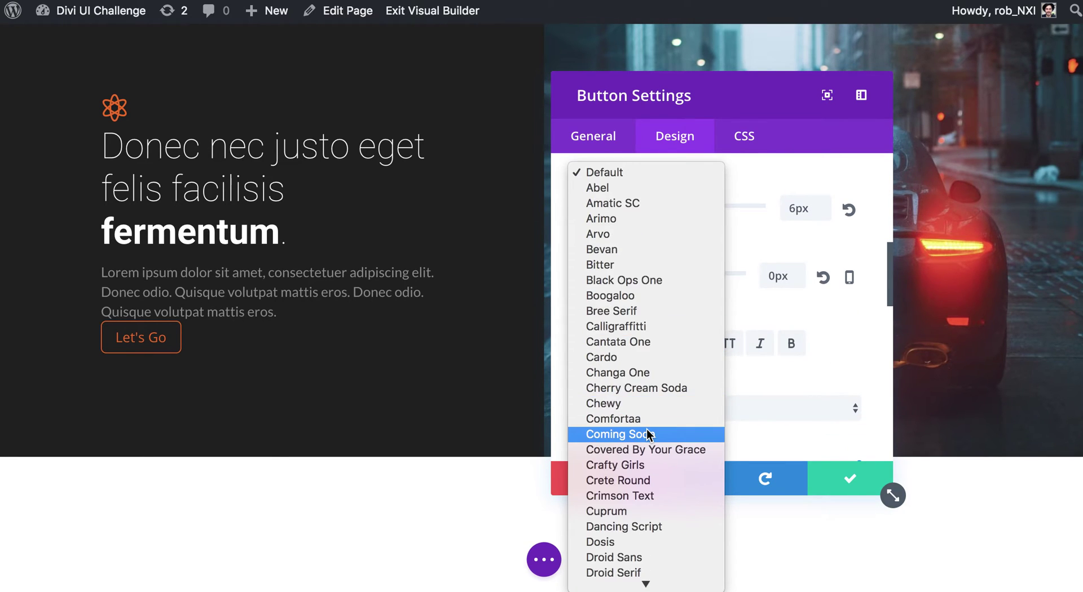
{"action": "scroll", "coordinate": [649, 435], "scroll_direction": "down", "scroll_amount": 5}
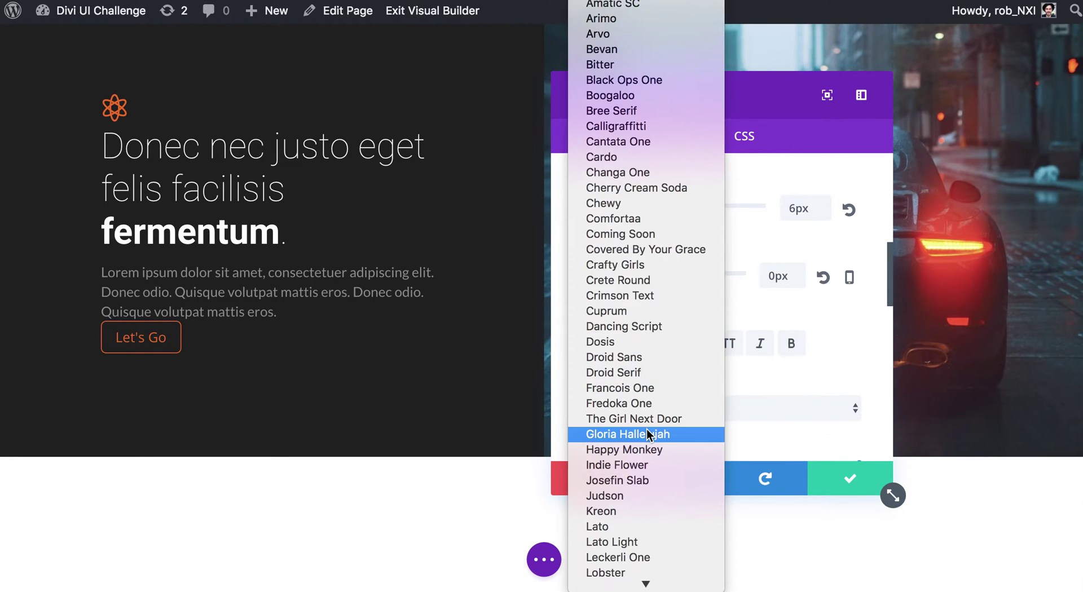
{"action": "left_click", "coordinate": [612, 526]}
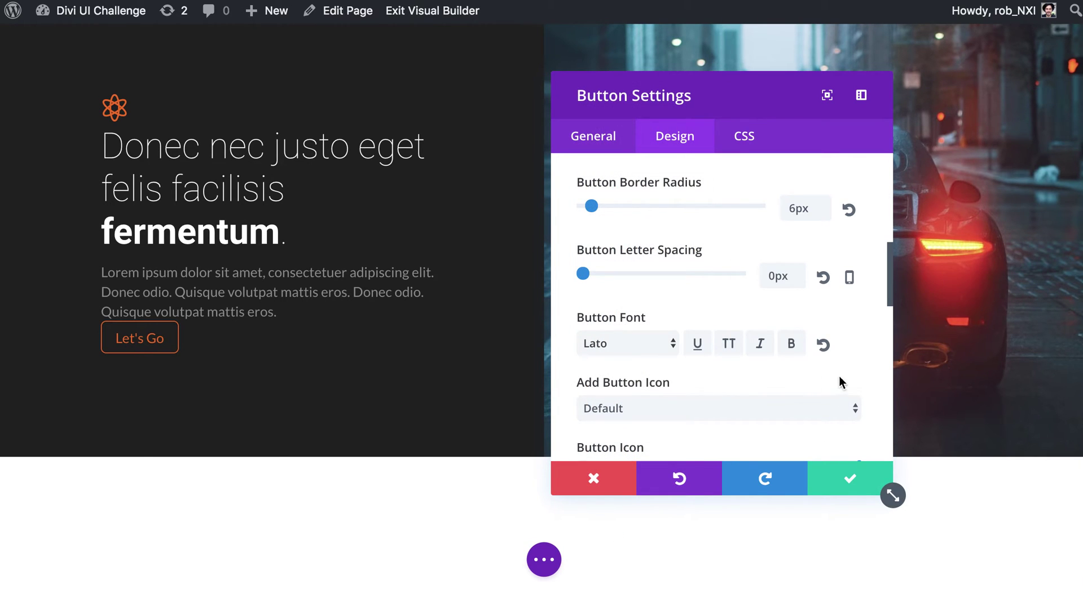
{"action": "scroll", "coordinate": [773, 302], "scroll_direction": "down", "scroll_amount": 2}
Set Add Button Icon to No
{"action": "scroll", "coordinate": [734, 349], "scroll_direction": "down", "scroll_amount": 3}
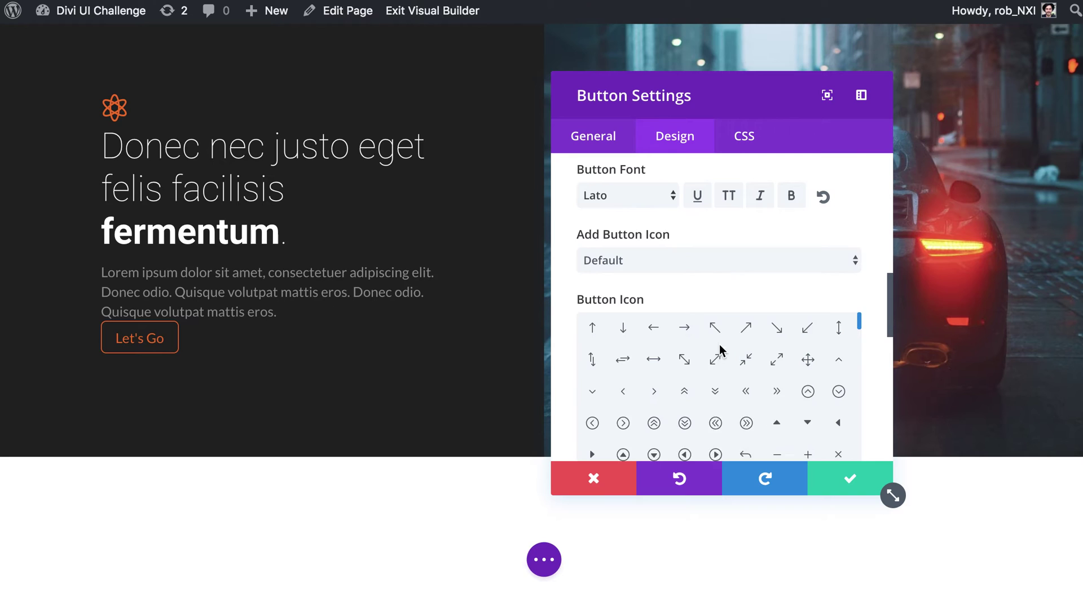
{"action": "left_click", "coordinate": [783, 251]}
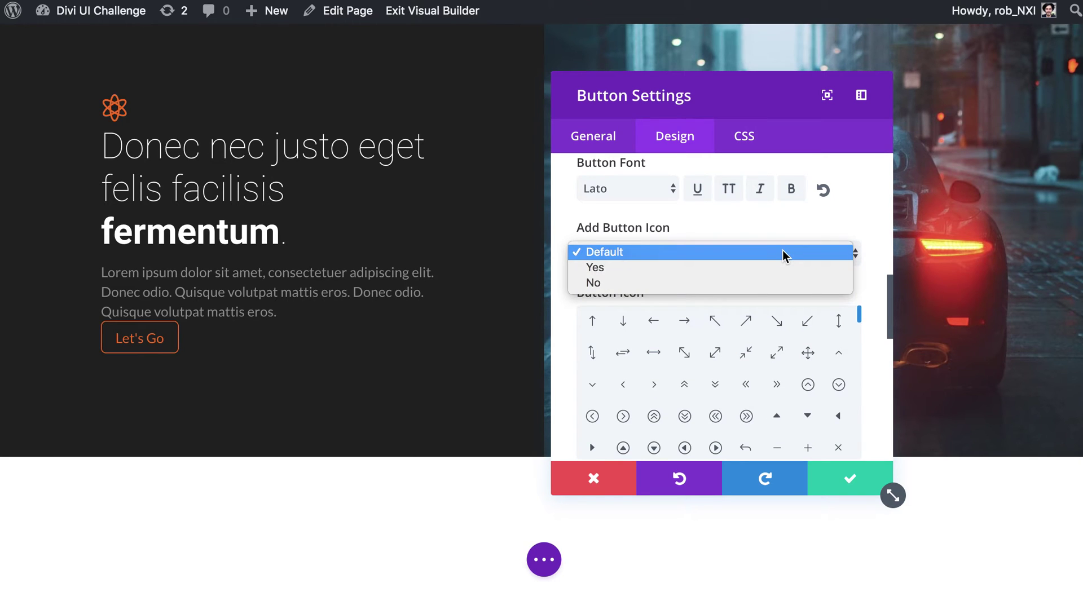
{"action": "left_click", "coordinate": [706, 282]}
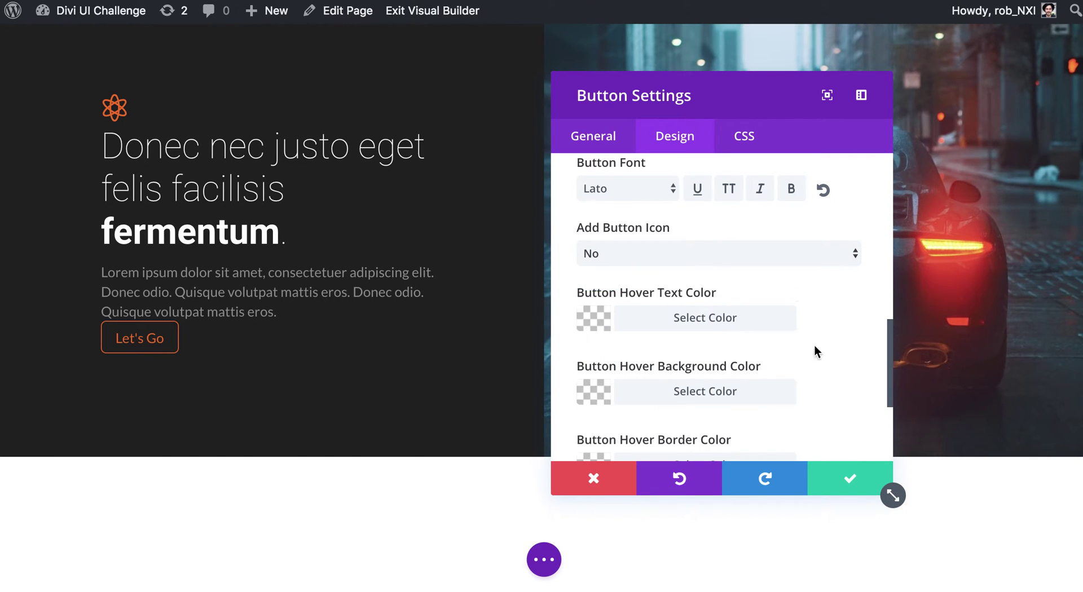
{"action": "scroll", "coordinate": [790, 361], "scroll_direction": "down", "scroll_amount": 1}
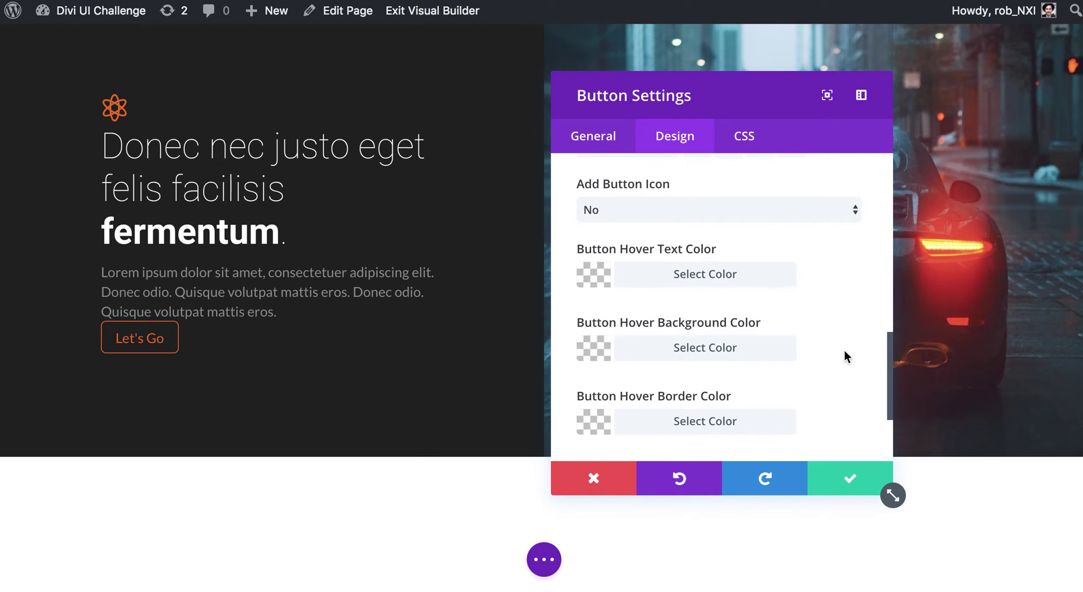
{"action": "scroll", "coordinate": [837, 355], "scroll_direction": "down", "scroll_amount": 1}
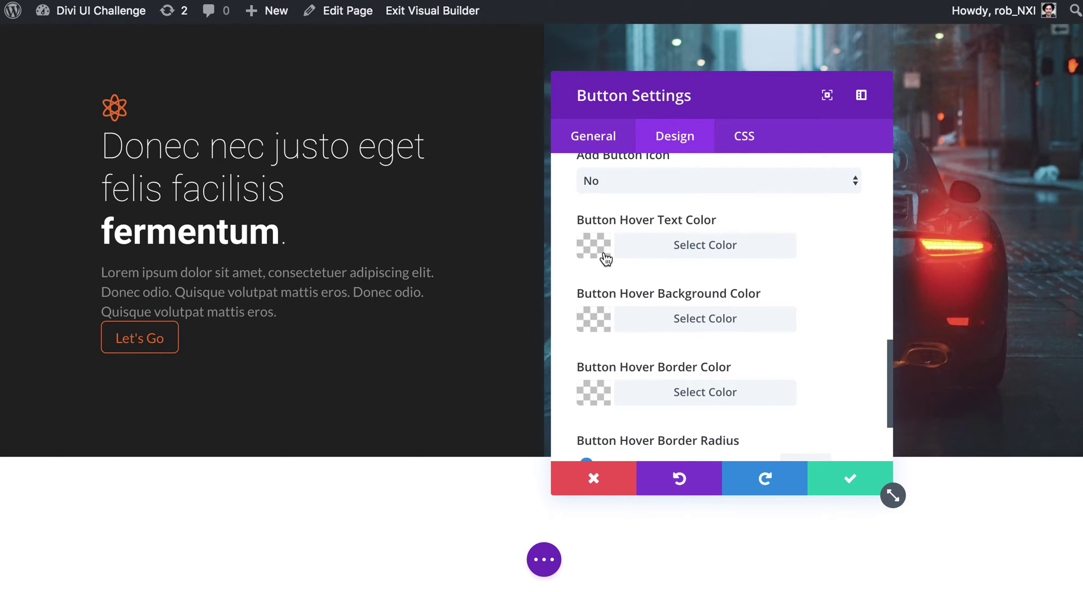
Set the button's hover background and hover border colours to orange
{"action": "left_click", "coordinate": [671, 251]}
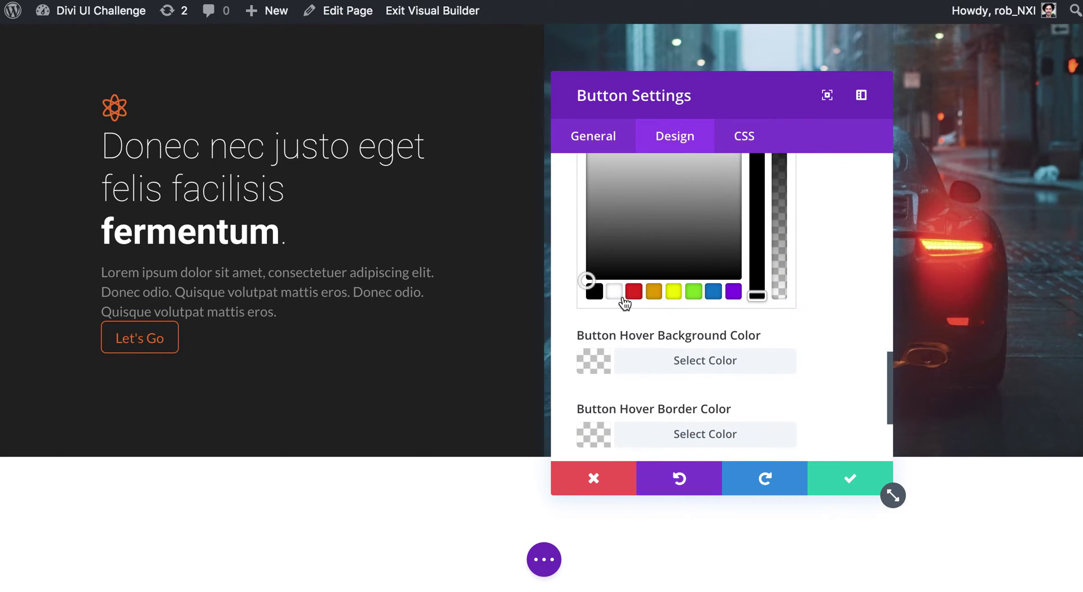
{"action": "left_click", "coordinate": [709, 362]}
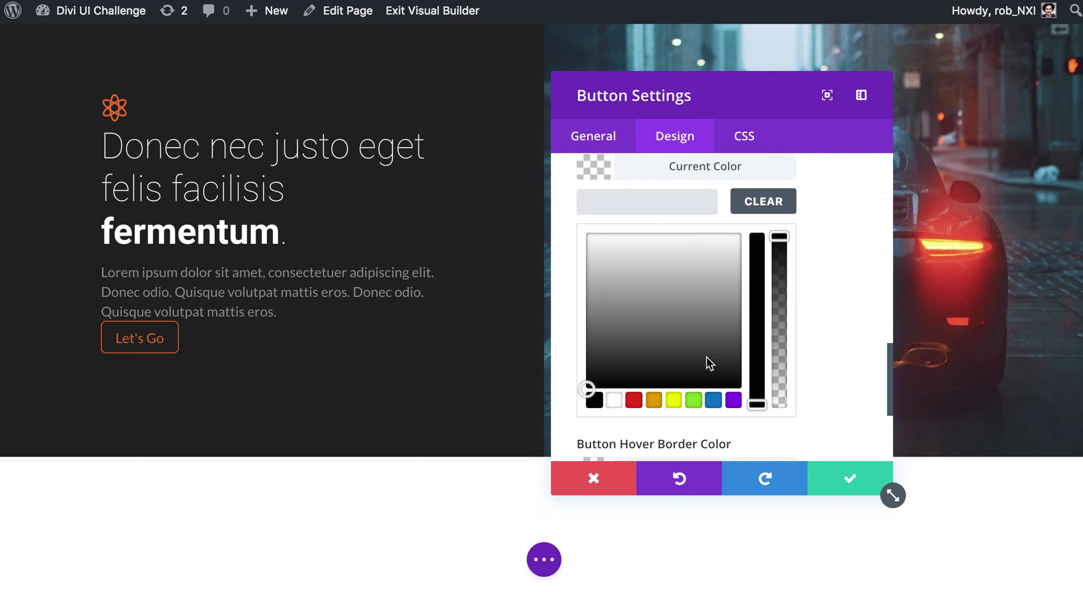
{"action": "scroll", "coordinate": [797, 369], "scroll_direction": "down", "scroll_amount": 3}
{"action": "left_click", "coordinate": [703, 371]}
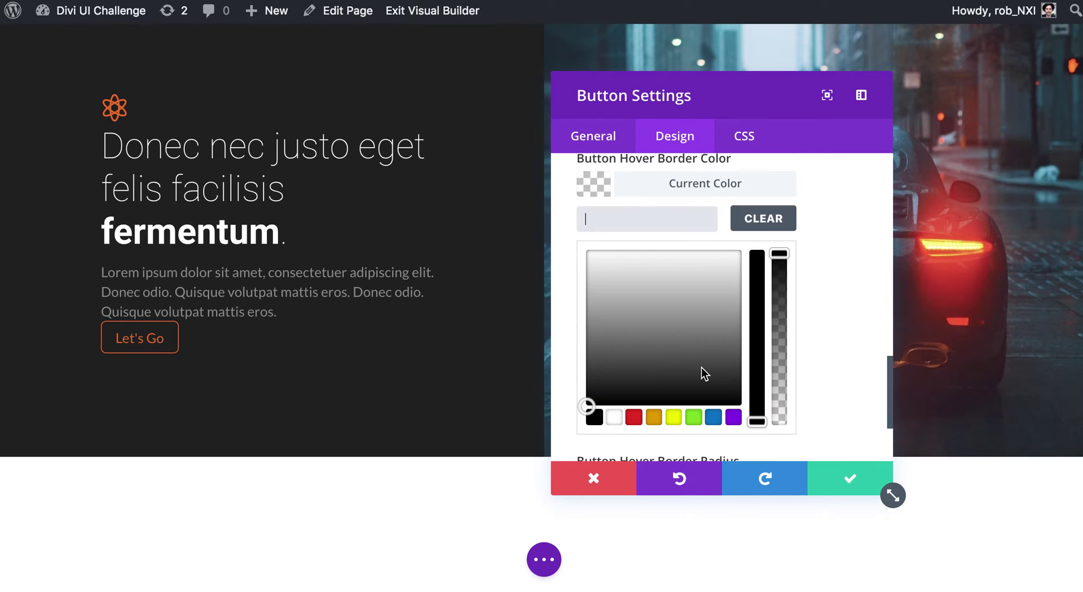
{"action": "key", "text": "ctrl+v"}
{"action": "scroll", "coordinate": [799, 330], "scroll_direction": "down", "scroll_amount": 3}
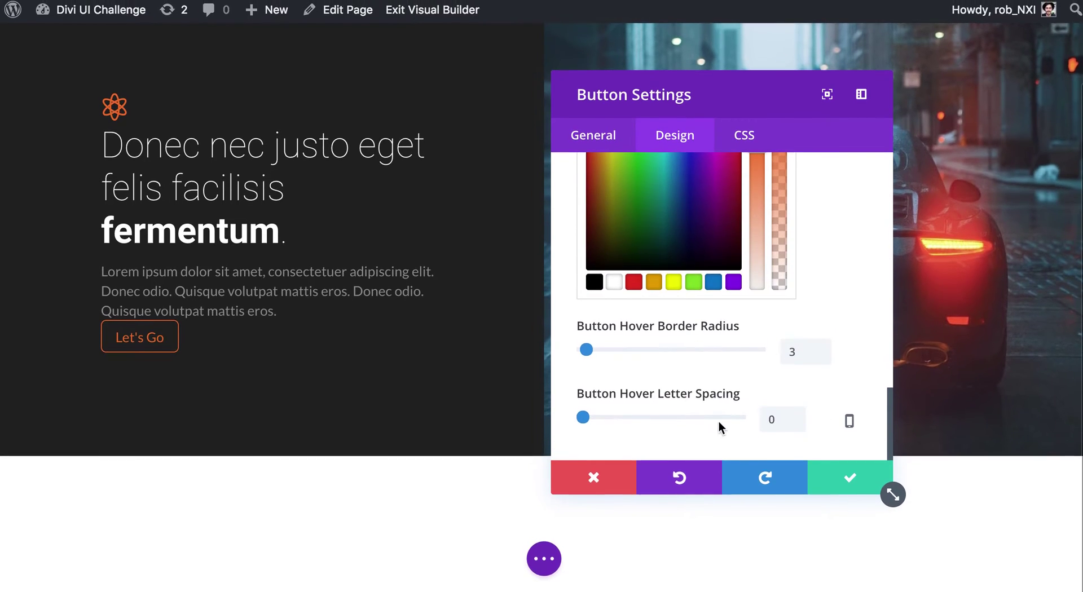
Set the hover border radius to 6px
{"action": "double_click", "coordinate": [789, 356]}
{"action": "type", "text": "6"}
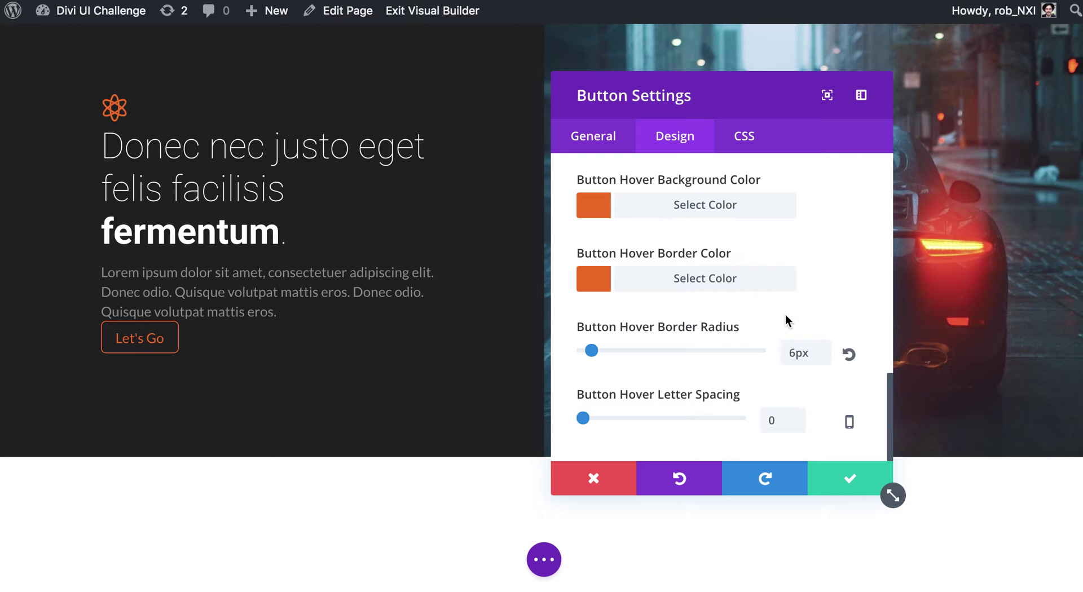
{"action": "scroll", "coordinate": [753, 231], "scroll_direction": "up", "scroll_amount": 1}
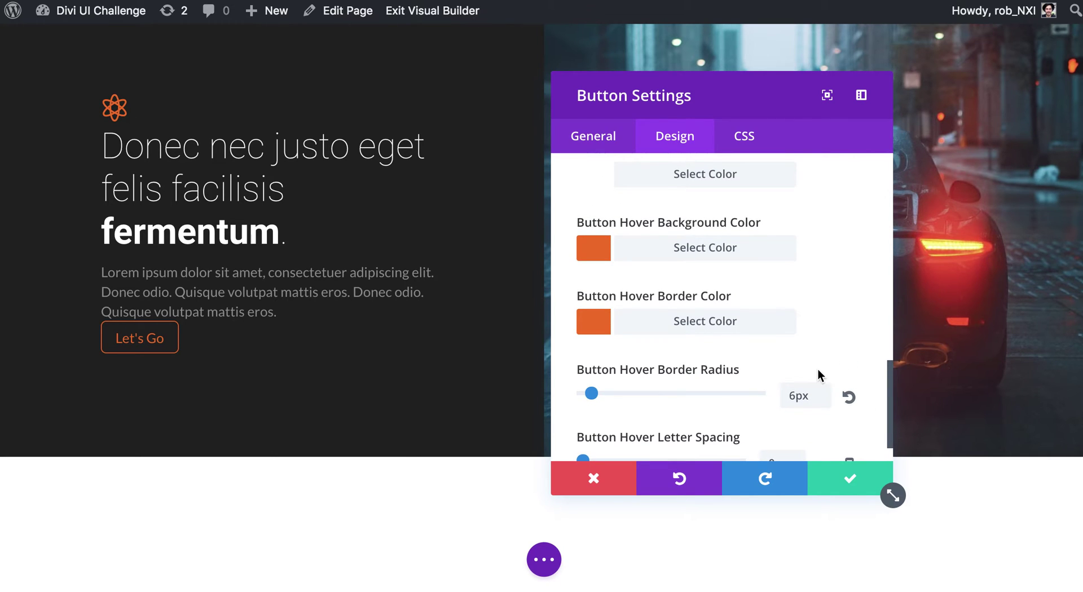
{"action": "scroll", "coordinate": [839, 287], "scroll_direction": "up", "scroll_amount": 5}
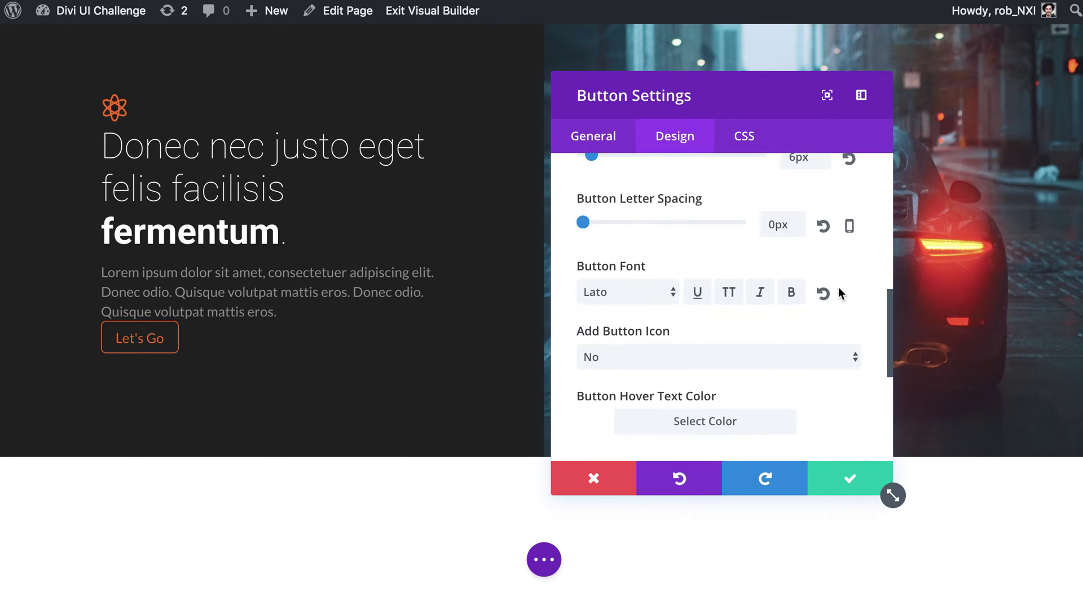
{"action": "scroll", "coordinate": [839, 286], "scroll_direction": "up", "scroll_amount": 3}
{"action": "scroll", "coordinate": [754, 206], "scroll_direction": "up", "scroll_amount": 2}
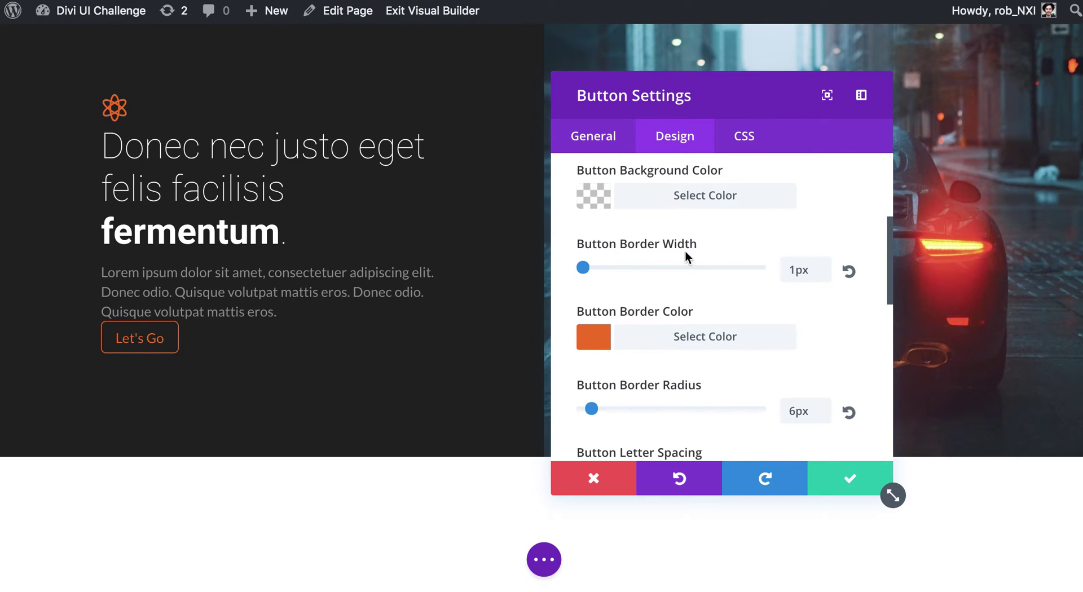
{"action": "scroll", "coordinate": [725, 331], "scroll_direction": "down", "scroll_amount": 8}
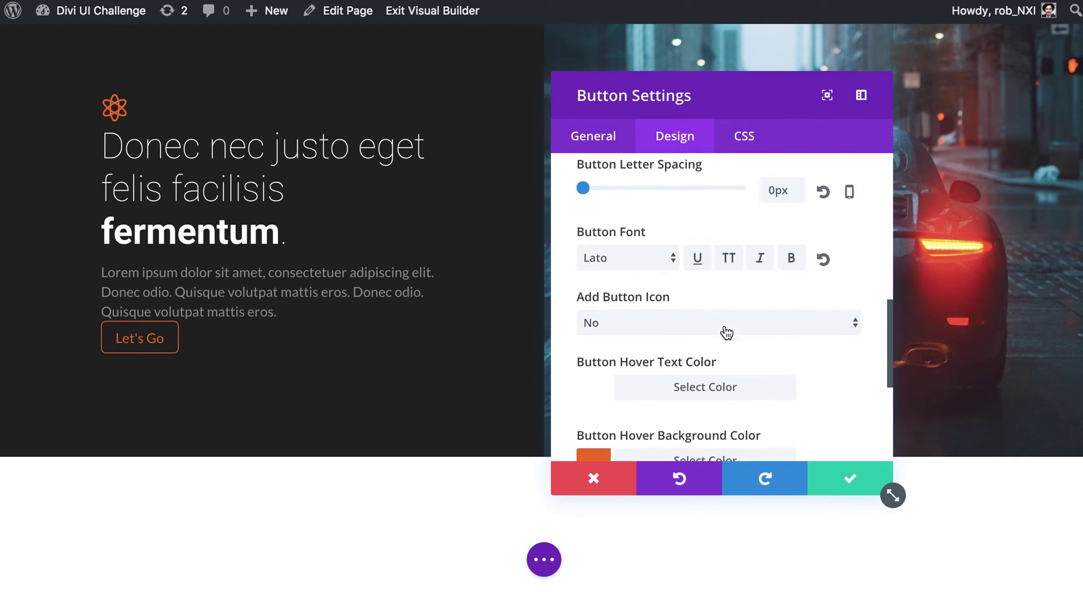
{"action": "scroll", "coordinate": [725, 331], "scroll_direction": "down", "scroll_amount": 3}
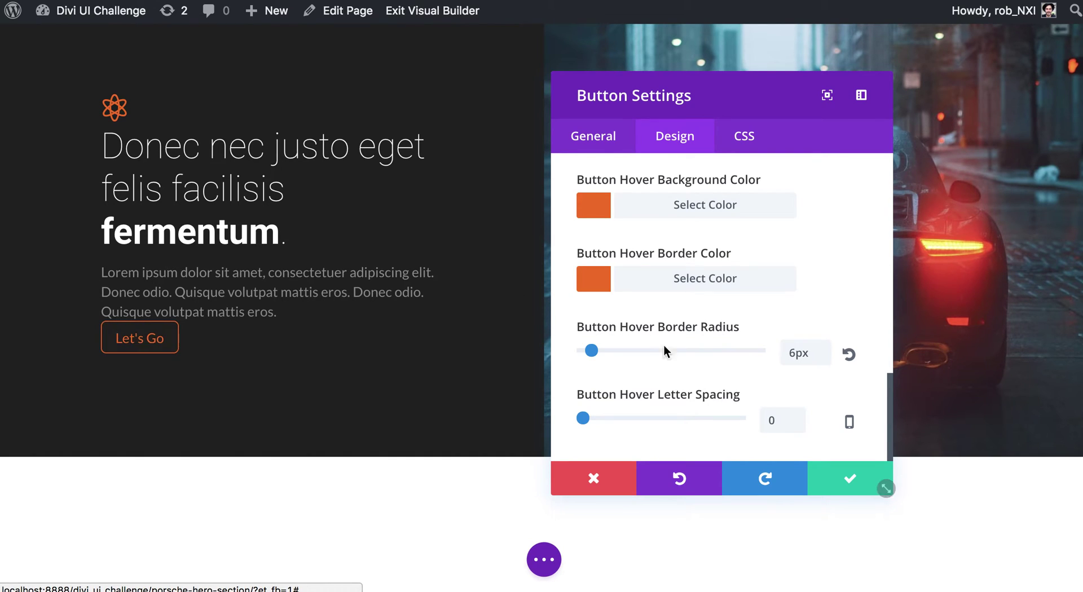
Enter 'padding: 12px; !important' as the button's Main Element CSS, then delete the !important
{"action": "left_click", "coordinate": [745, 156]}
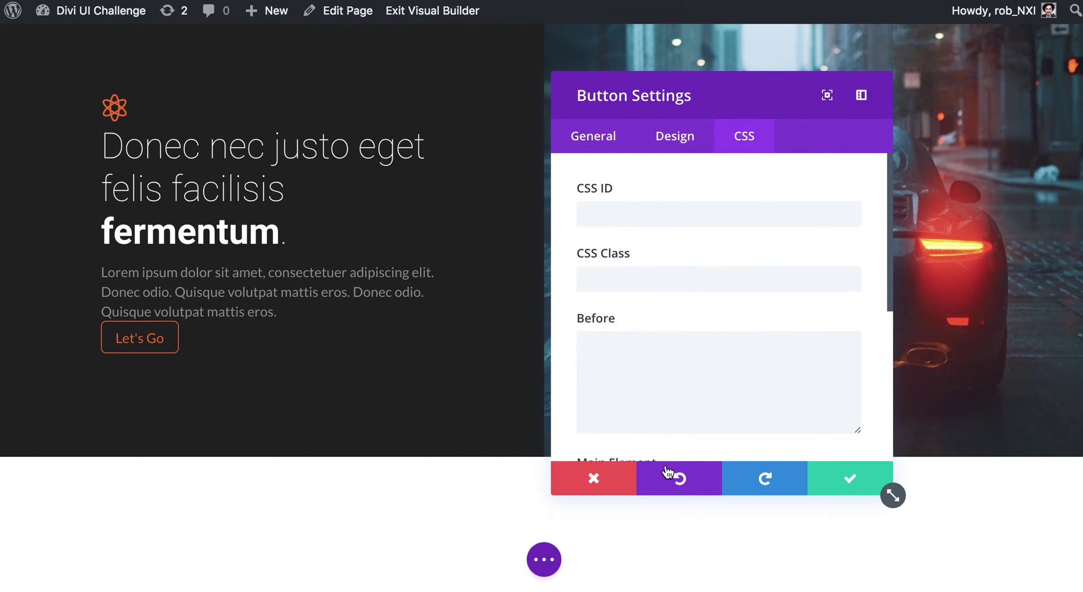
{"action": "scroll", "coordinate": [691, 373], "scroll_direction": "down", "scroll_amount": 3}
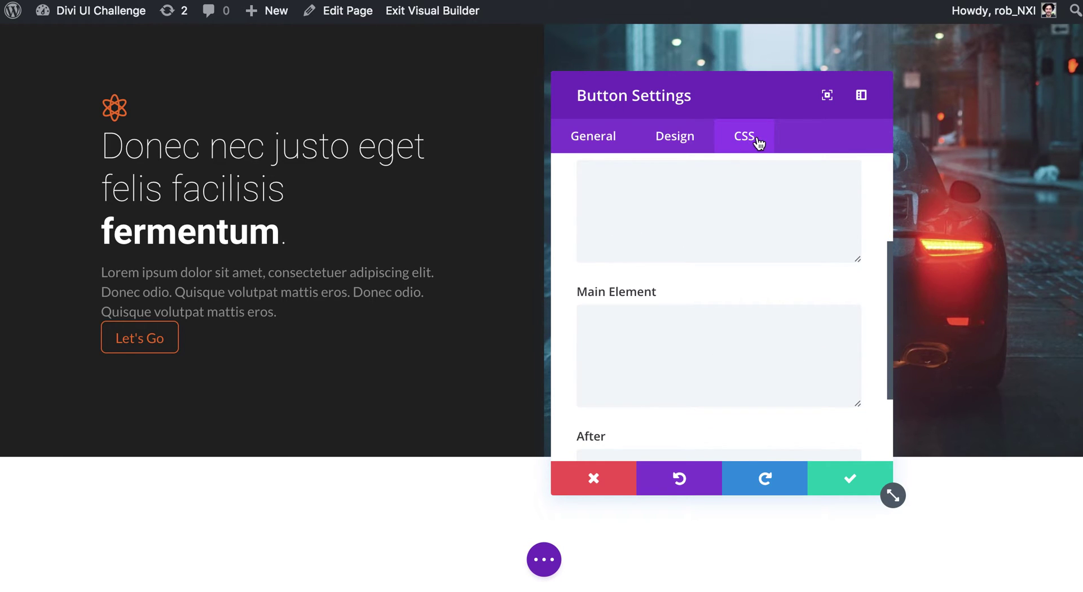
{"action": "left_click", "coordinate": [634, 325]}
{"action": "type", "text": "pa"}
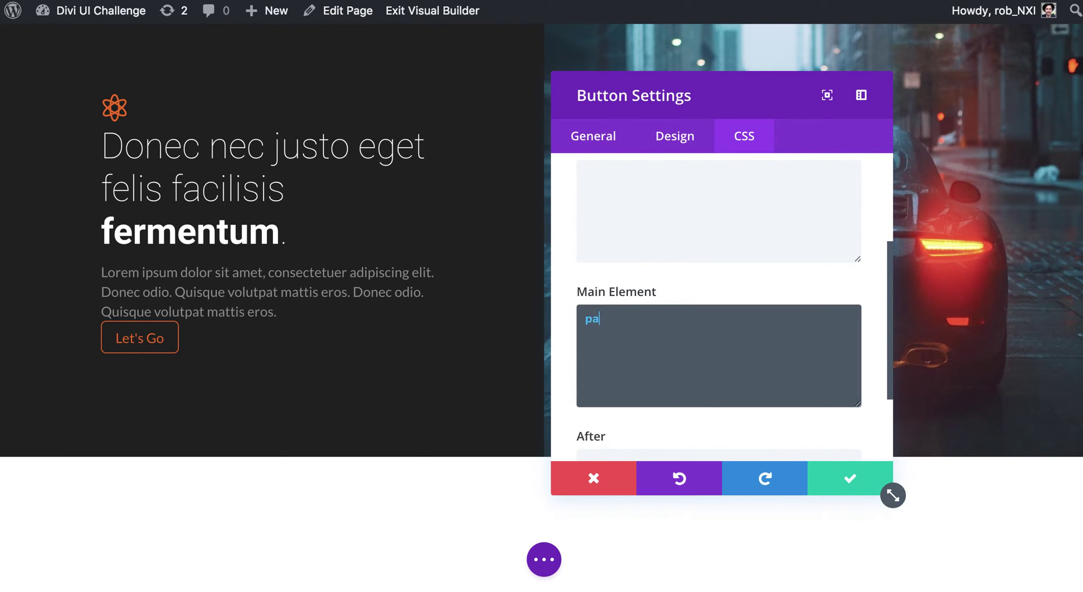
{"action": "type", "text": "dding"}
{"action": "type", "text": ": 12p"}
{"action": "type", "text": "x;"}
{"action": "type", "text": " !important;"}
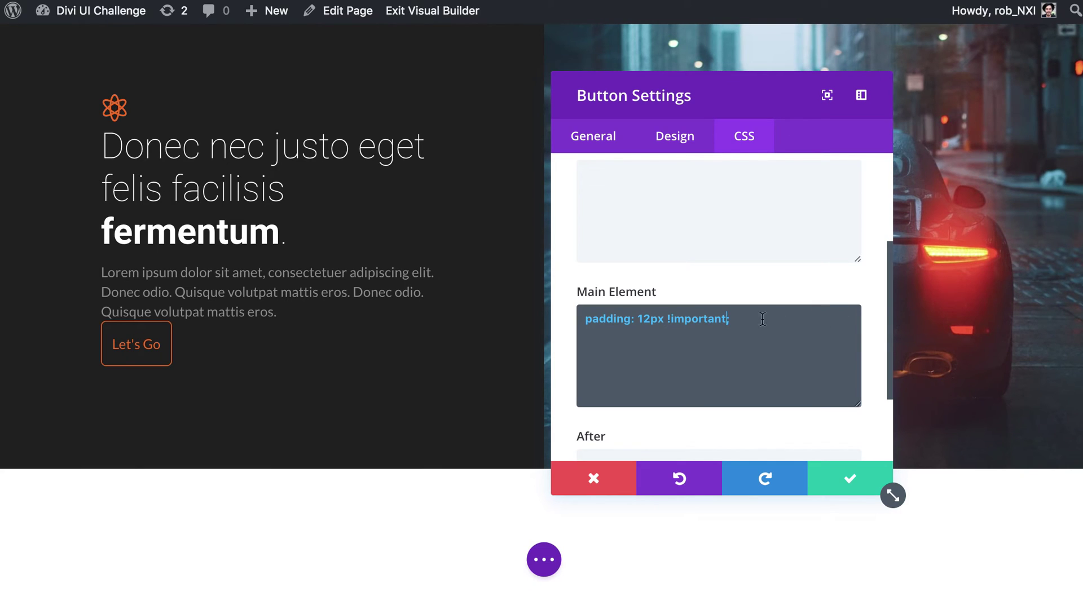
{"action": "left_click", "coordinate": [669, 319], "text": "shift"}
{"action": "left_click", "coordinate": [668, 318]}
{"action": "key", "text": "shift+alt+Right"}
{"action": "key", "text": "shift+alt+Right"}
{"action": "key", "text": "BackSpace"}
{"action": "key", "text": "BackSpace"}
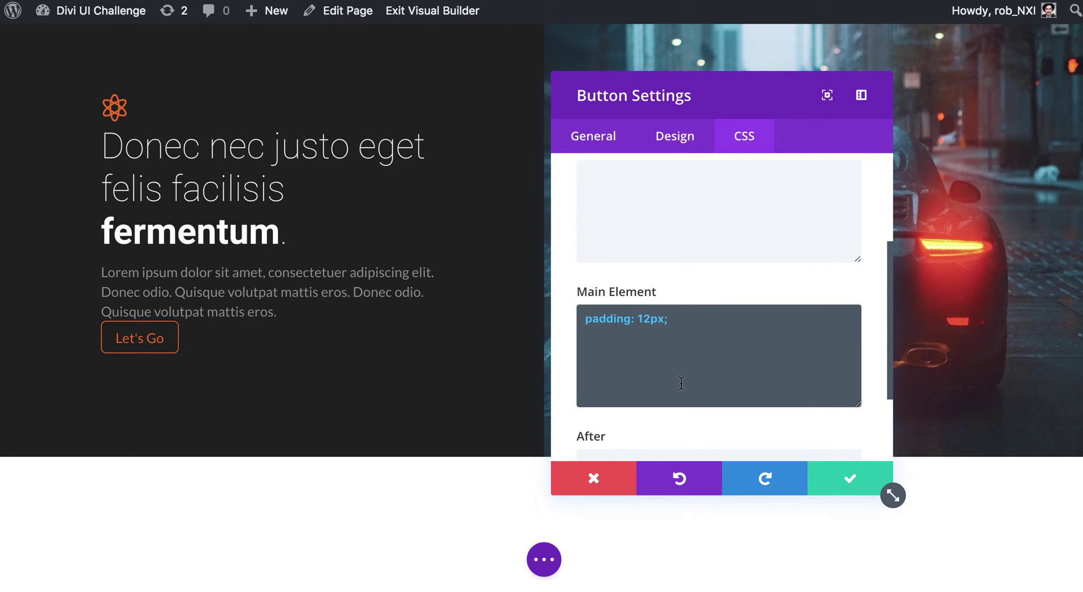
{"action": "left_click", "coordinate": [667, 319]}
Change the Let's Go button's Main Element CSS to padding: 12px 34px !important
{"action": "type", "text": "!important"}
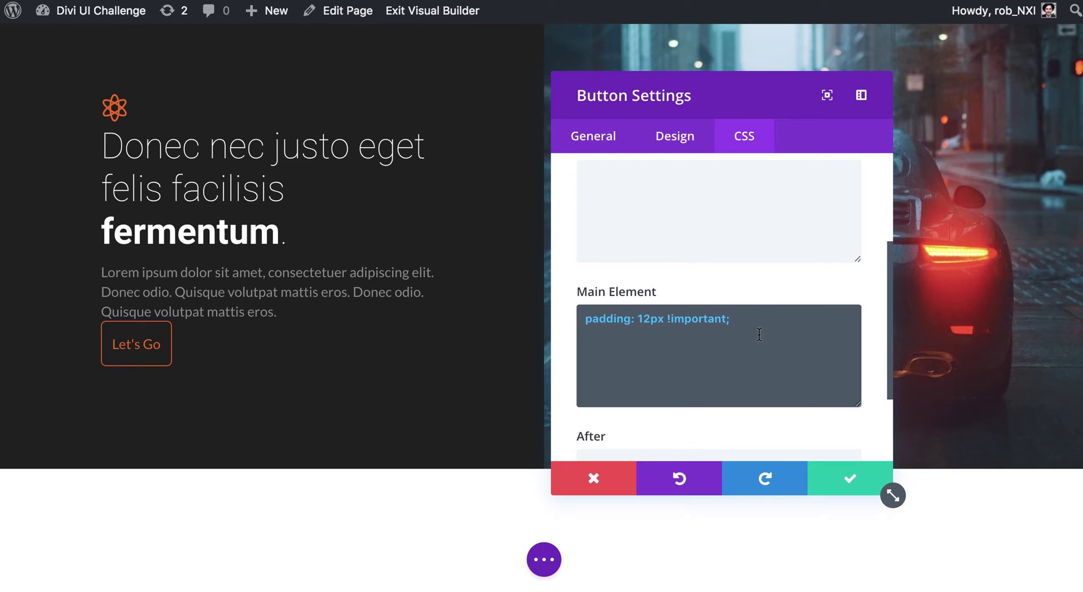
{"action": "left_click", "coordinate": [664, 317]}
{"action": "type", "text": "20px"}
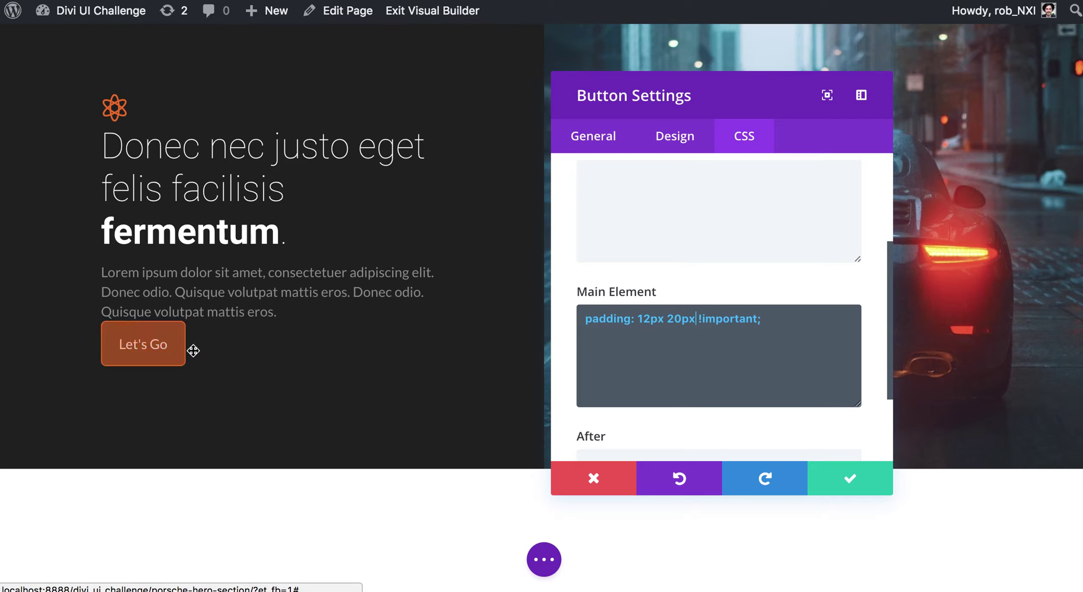
{"action": "left_click", "coordinate": [674, 320]}
{"action": "key", "text": "BackSpace"}
{"action": "type", "text": "3"}
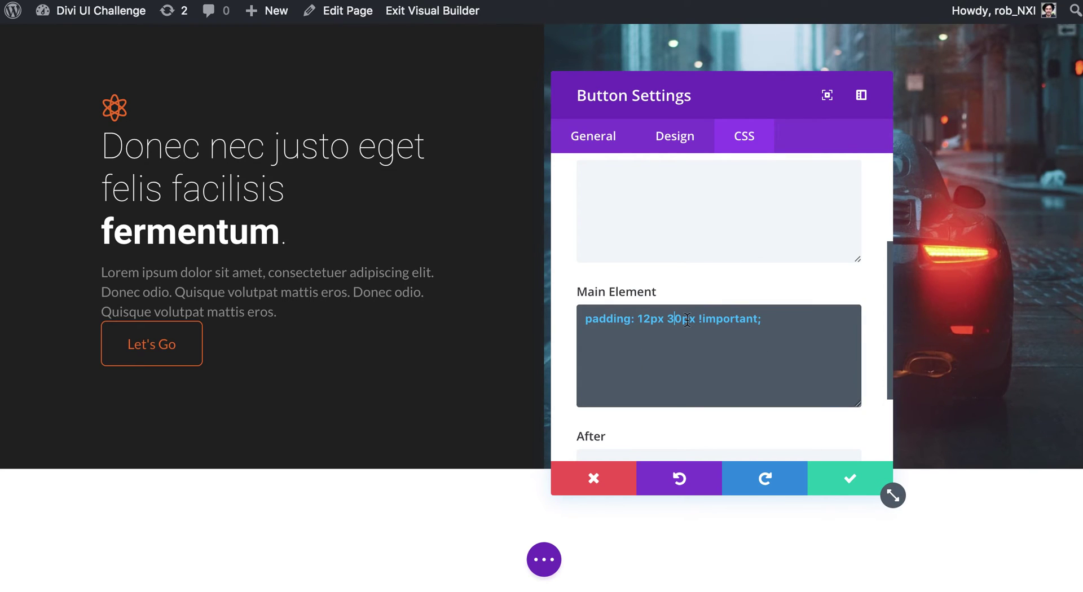
{"action": "key", "text": "BackSpace"}
{"action": "type", "text": "4"}
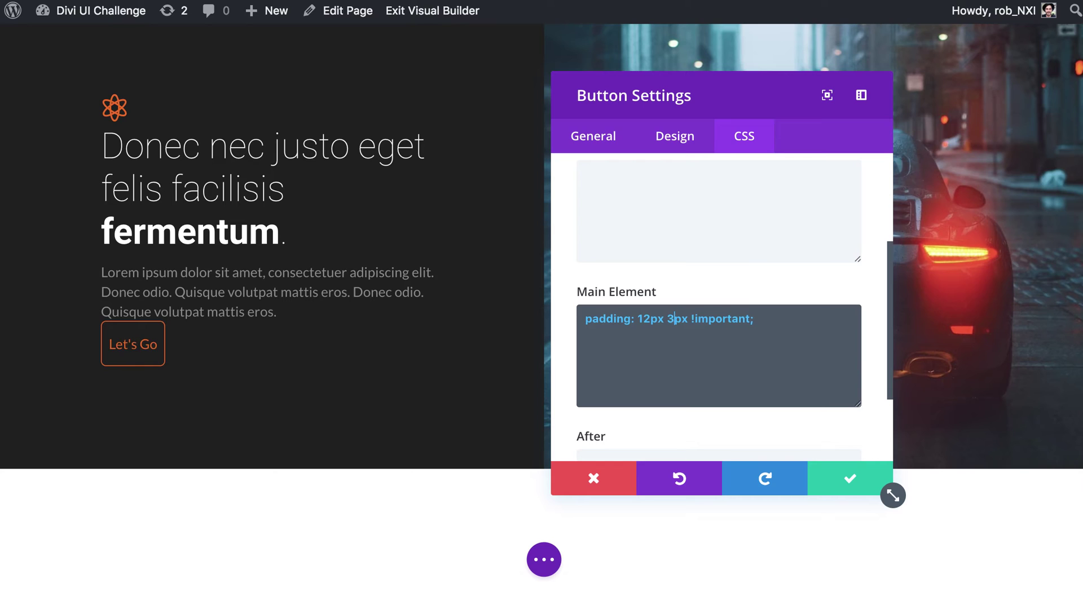
{"action": "key", "text": "BackSpace"}
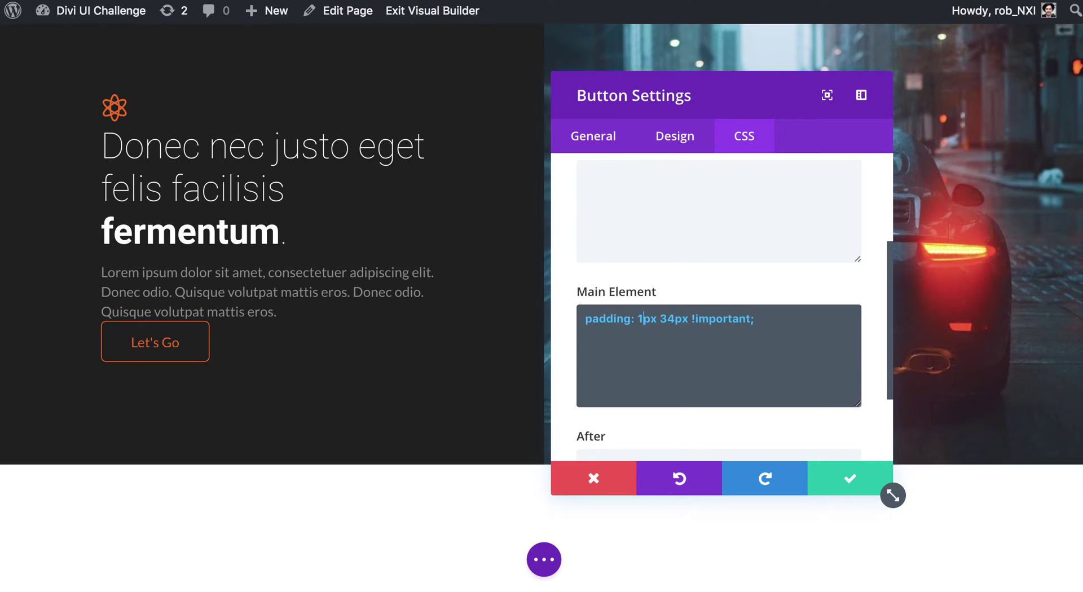
{"action": "type", "text": "0"}
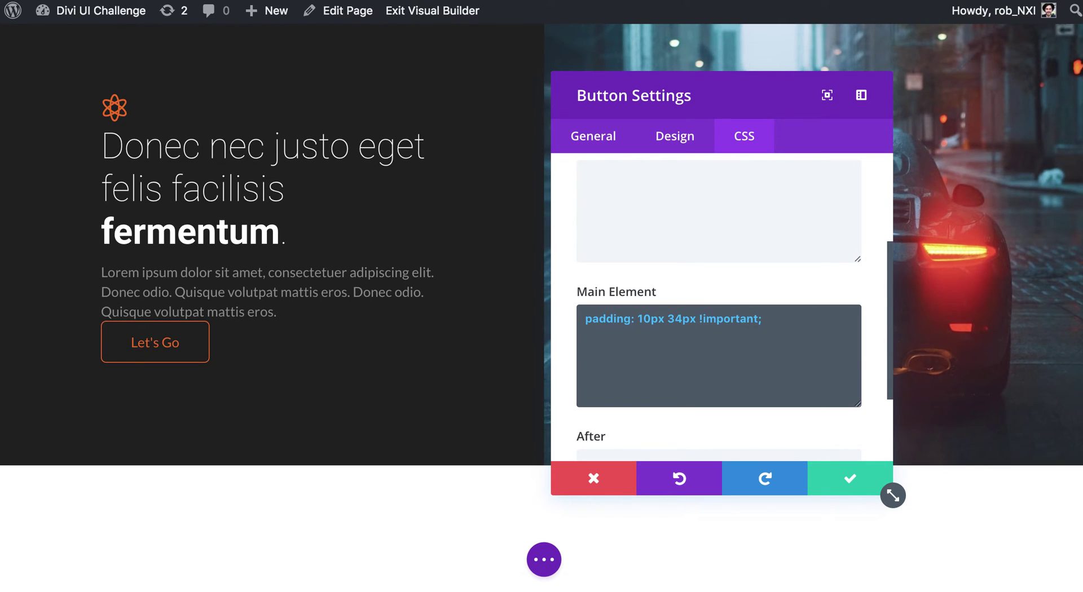
{"action": "key", "text": "BackSpace"}
{"action": "type", "text": "2"}
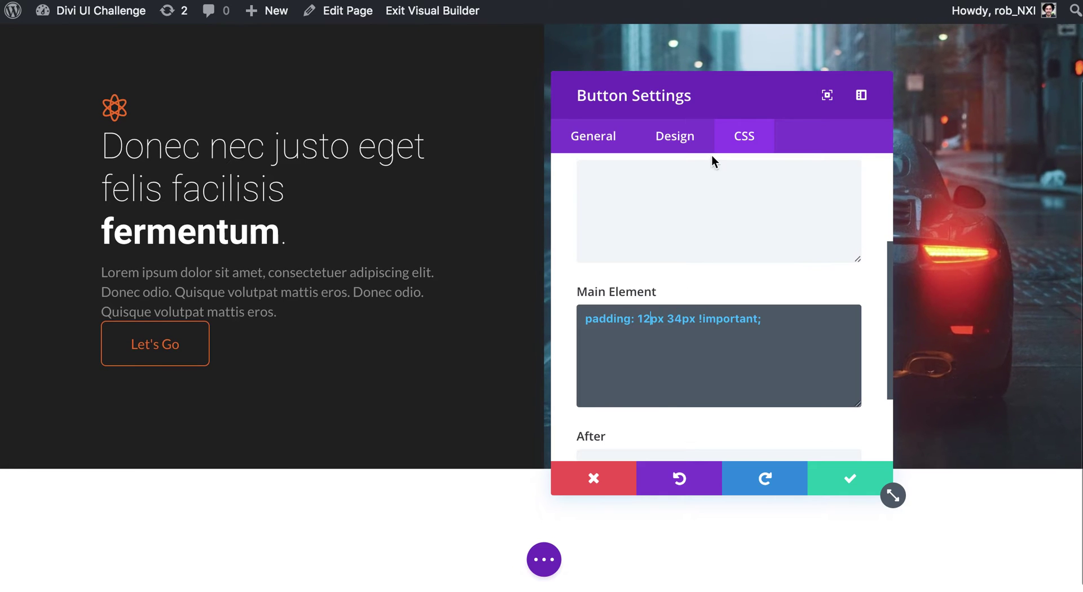
{"action": "left_click", "coordinate": [667, 138]}
Reduce the button text size from 16px to 14px
{"action": "scroll", "coordinate": [646, 291], "scroll_direction": "up", "scroll_amount": 6}
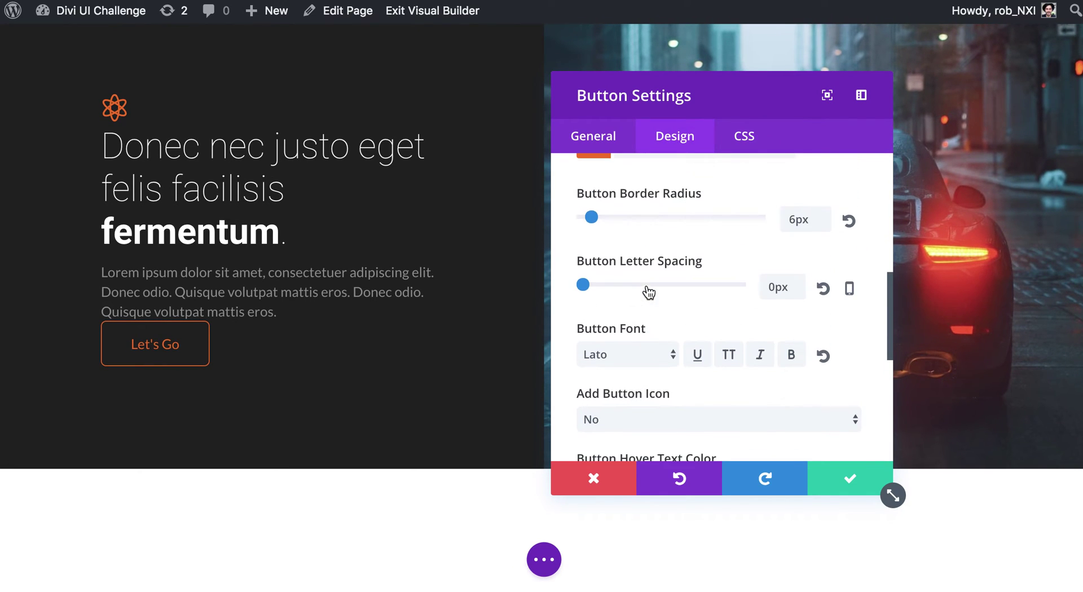
{"action": "scroll", "coordinate": [646, 286], "scroll_direction": "up", "scroll_amount": 8}
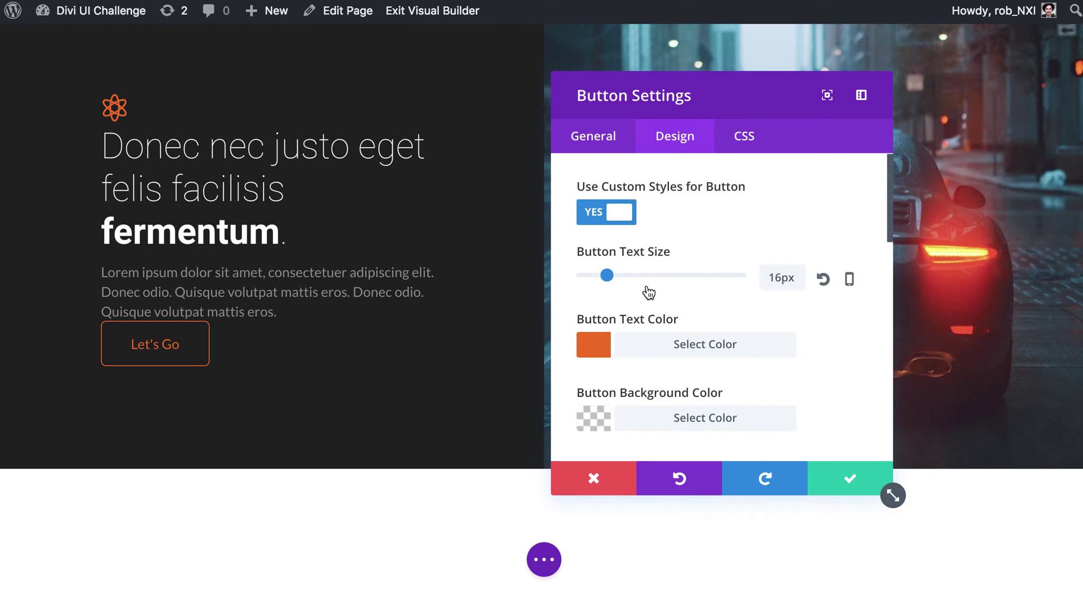
{"action": "left_click", "coordinate": [782, 278]}
{"action": "type", "text": "14px"}
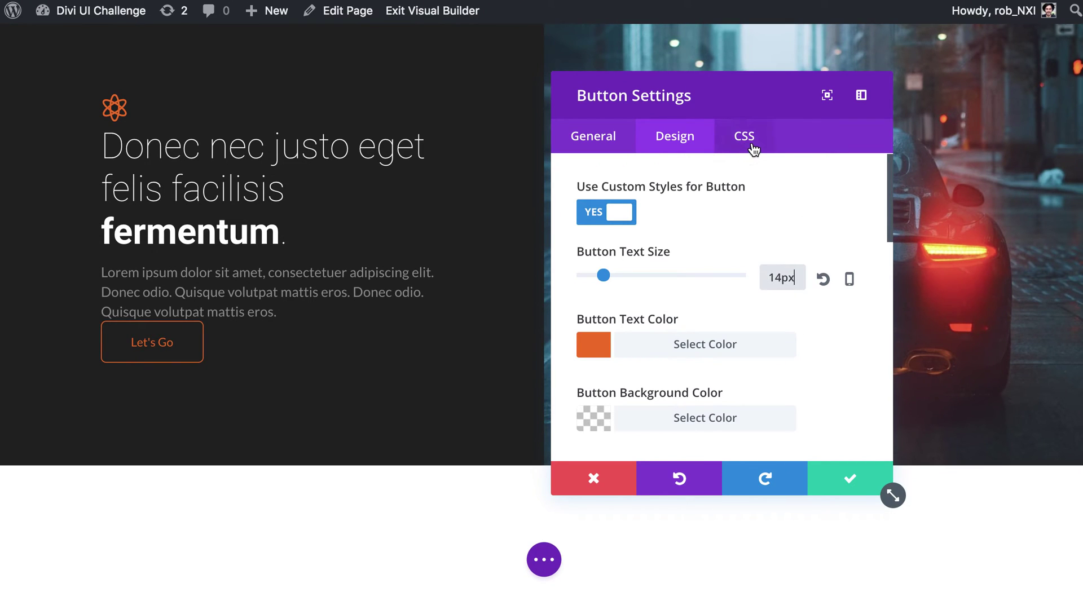
Widen the Main Element side padding to 38px and start a new CSS line
{"action": "left_click", "coordinate": [754, 148]}
{"action": "left_click", "coordinate": [680, 317]}
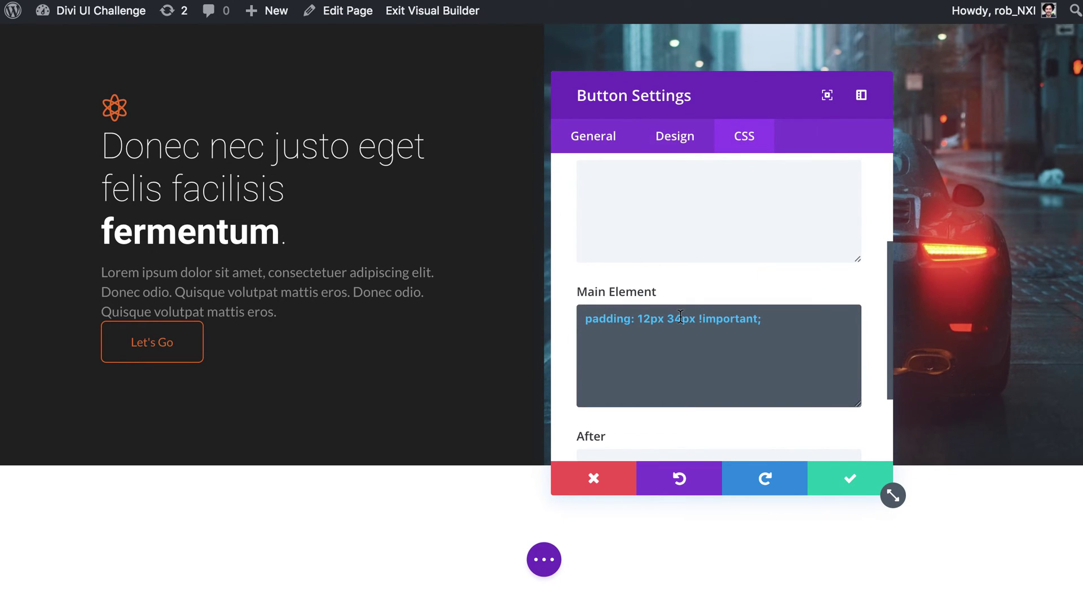
{"action": "key", "text": "BackSpace"}
{"action": "type", "text": "8"}
{"action": "left_click", "coordinate": [774, 318]}
{"action": "key", "text": "Return"}
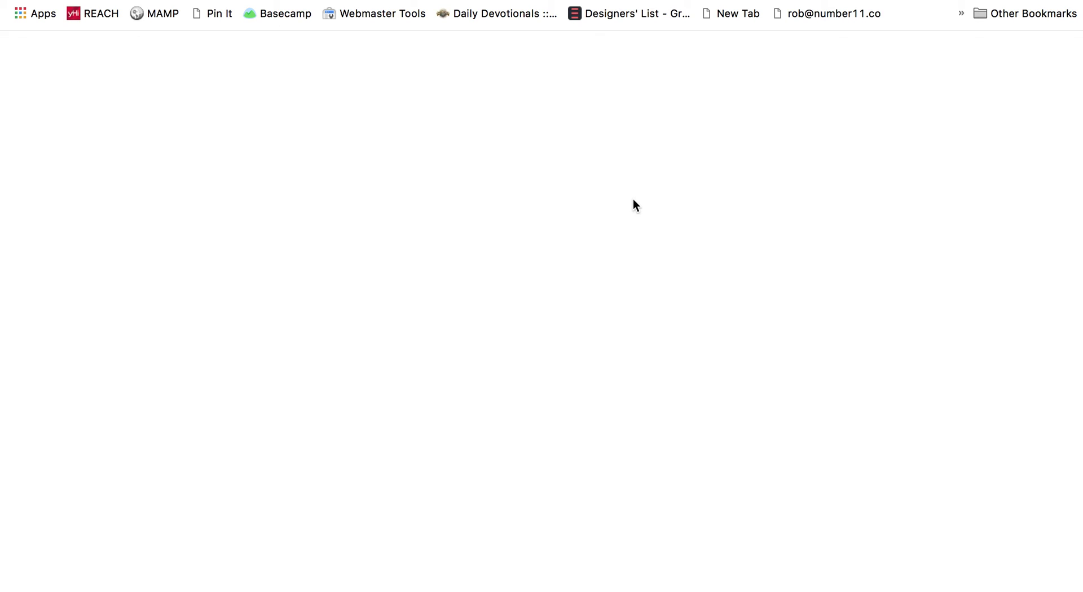
Open CSSmatic's box-shadow generator and set horizontal and vertical lengths to 0
{"action": "type", "text": "bo"}
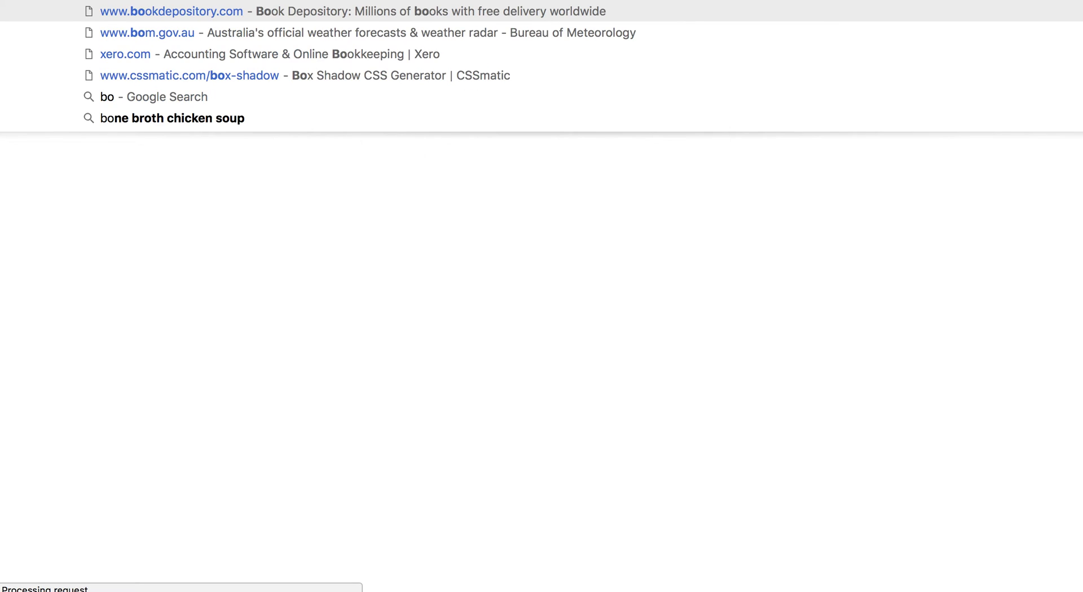
{"action": "type", "text": "x"}
{"action": "key", "text": "Down"}
{"action": "key", "text": "Return"}
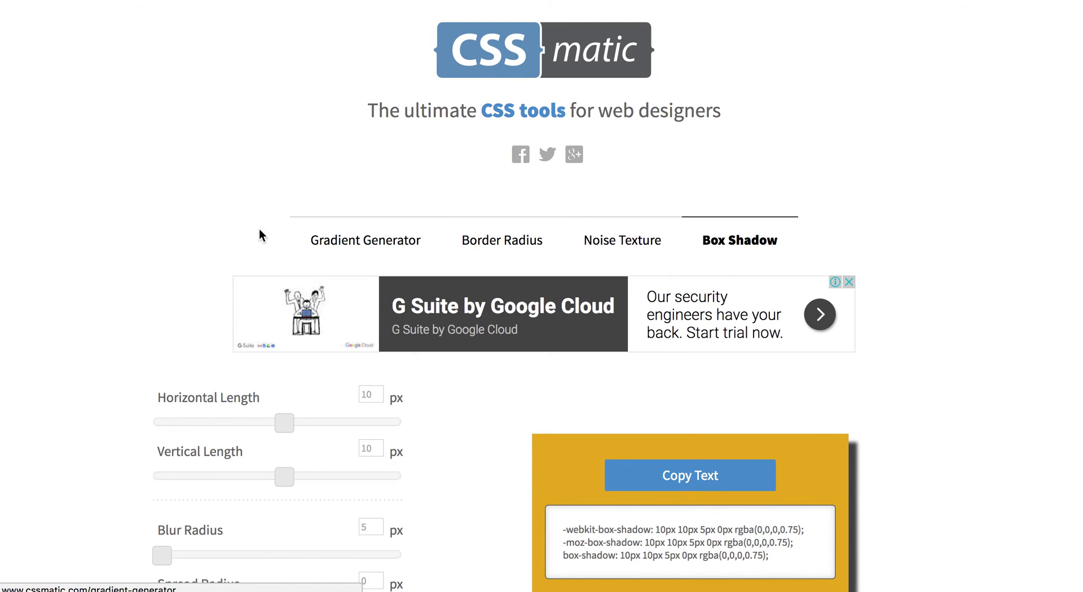
{"action": "scroll", "coordinate": [192, 250], "scroll_direction": "down", "scroll_amount": 2}
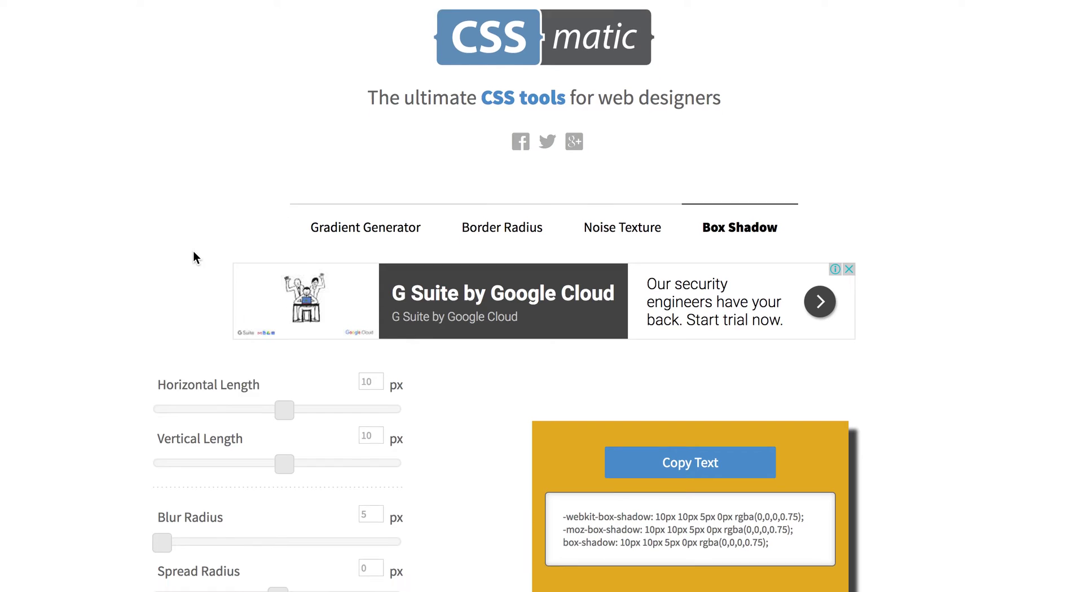
{"action": "scroll", "coordinate": [251, 316], "scroll_direction": "down", "scroll_amount": 2}
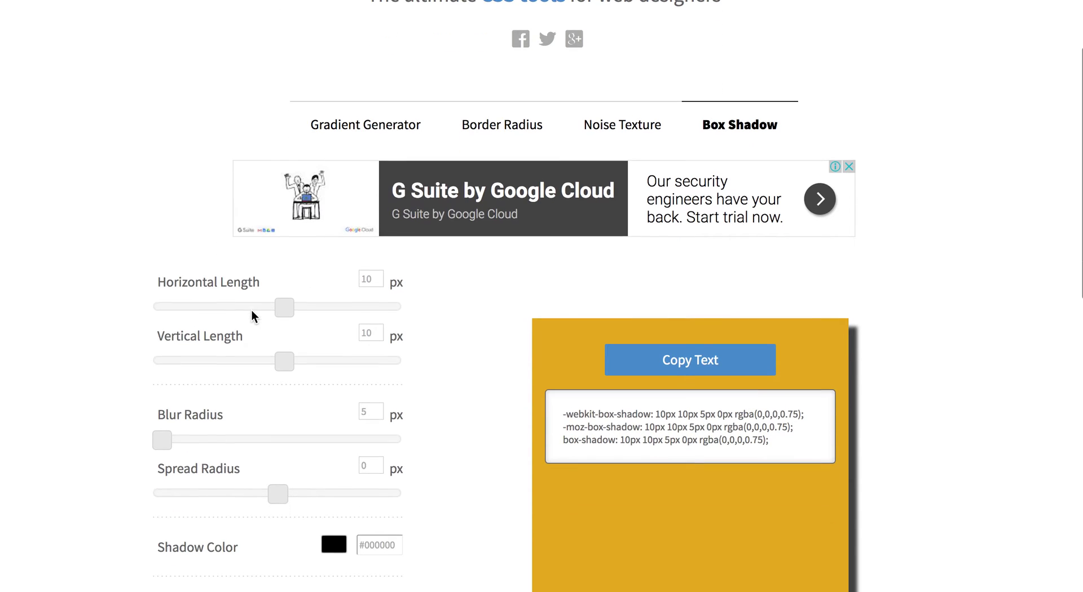
{"action": "double_click", "coordinate": [364, 279]}
{"action": "scroll", "coordinate": [432, 306], "scroll_direction": "down", "scroll_amount": 2}
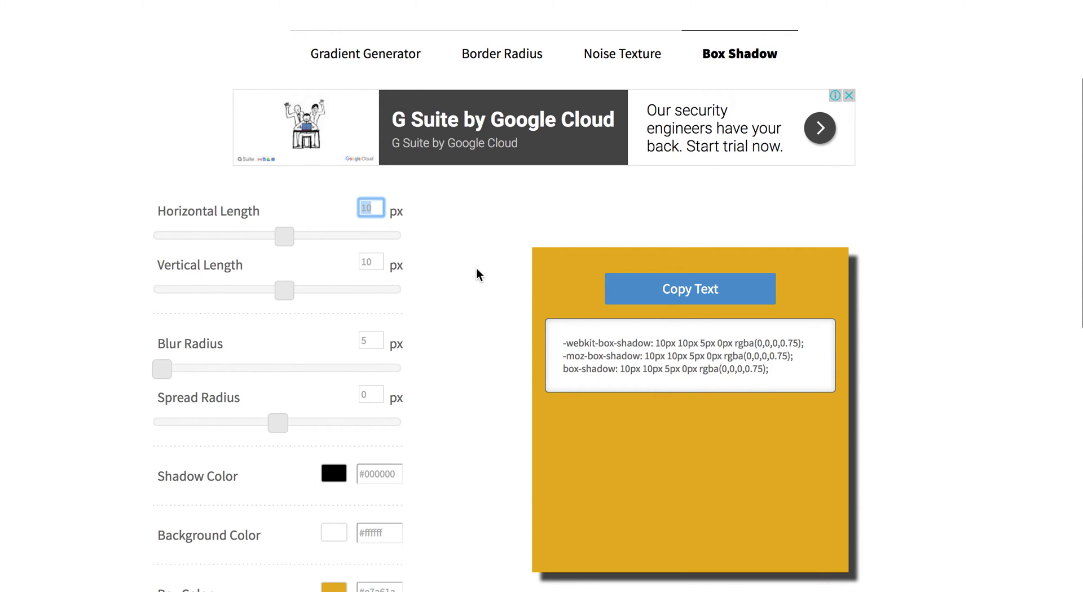
{"action": "type", "text": "0"}
{"action": "key", "text": "Tab"}
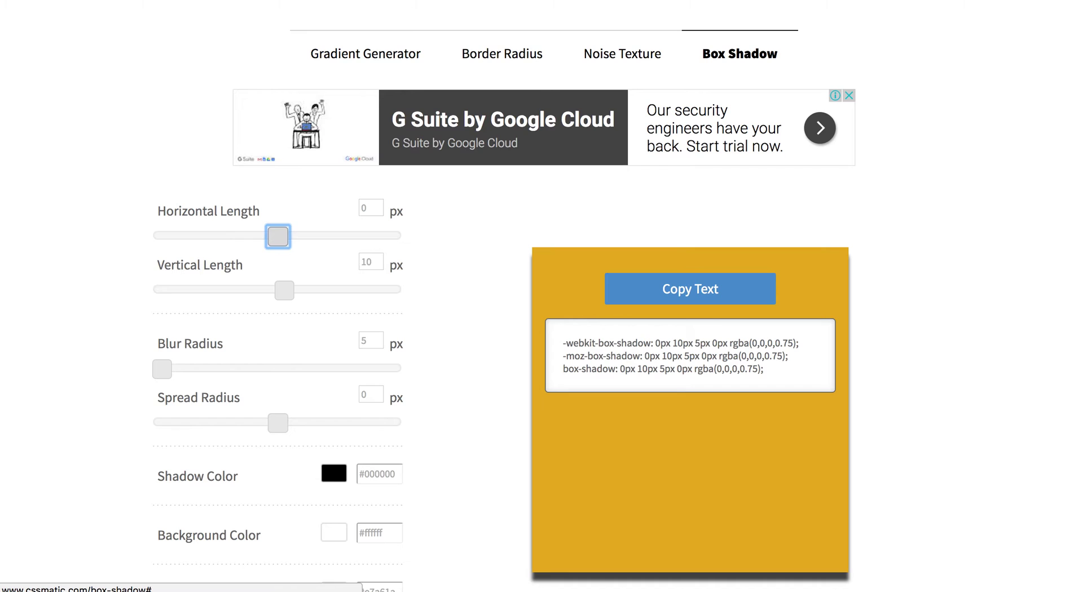
{"action": "key", "text": "Tab"}
{"action": "key", "text": "BackSpace"}
{"action": "key", "text": "BackSpace"}
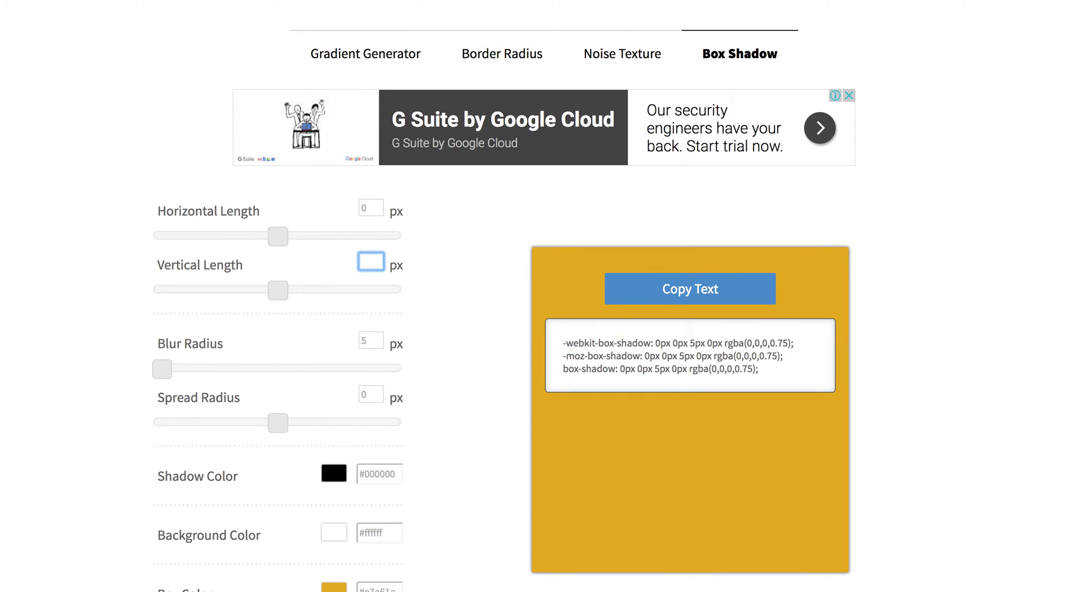
{"action": "type", "text": "0"}
{"action": "key", "text": "Tab"}
Set the shadow blur radius to 20
{"action": "scroll", "coordinate": [554, 265], "scroll_direction": "down", "scroll_amount": 2}
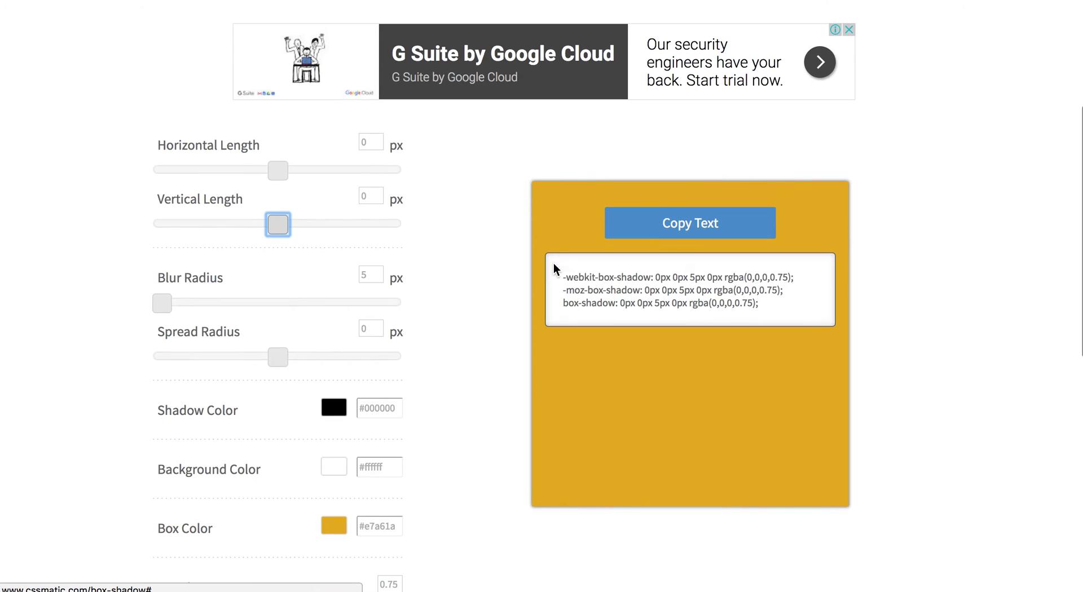
{"action": "left_click", "coordinate": [373, 275]}
{"action": "key", "text": "BackSpace"}
{"action": "type", "text": "20"}
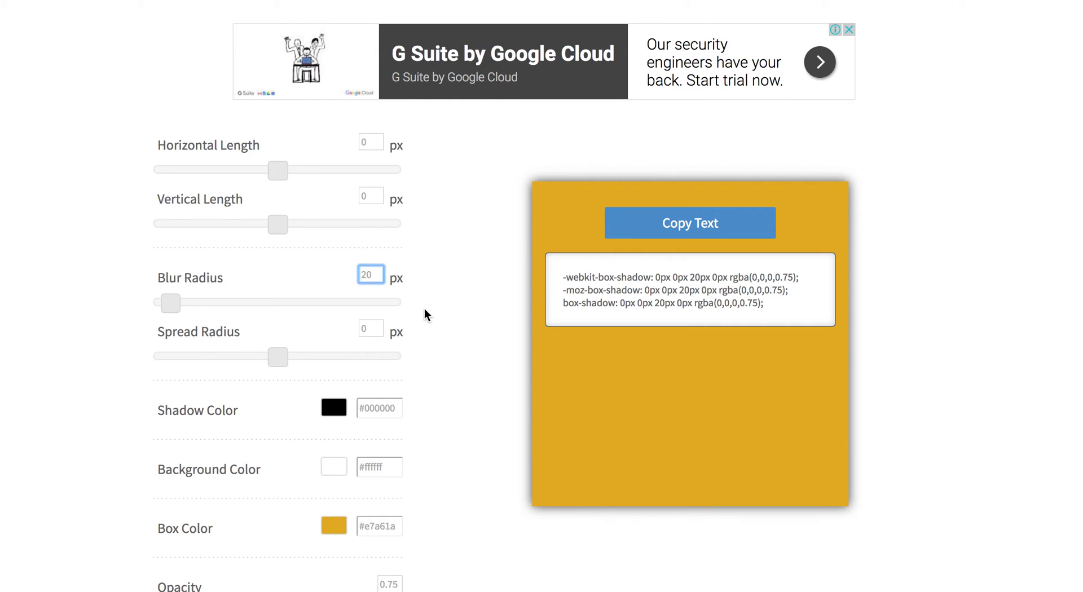
Set the shadow colour to orange ef6b28, copied from TextEdit
{"action": "scroll", "coordinate": [424, 310], "scroll_direction": "down", "scroll_amount": 3}
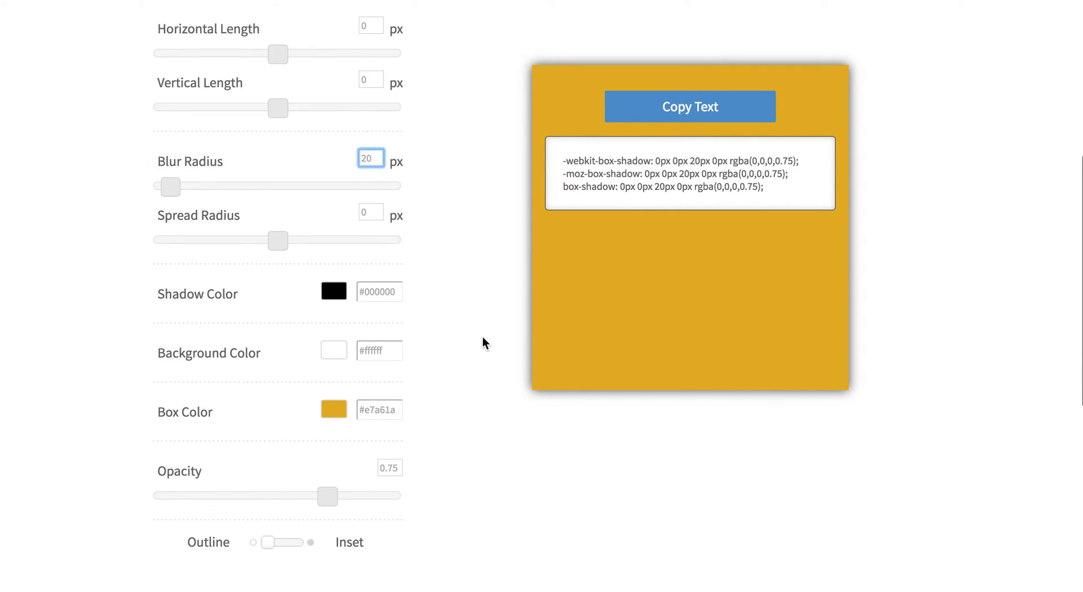
{"action": "scroll", "coordinate": [424, 313], "scroll_direction": "down", "scroll_amount": 1}
{"action": "triple_click", "coordinate": [380, 248]}
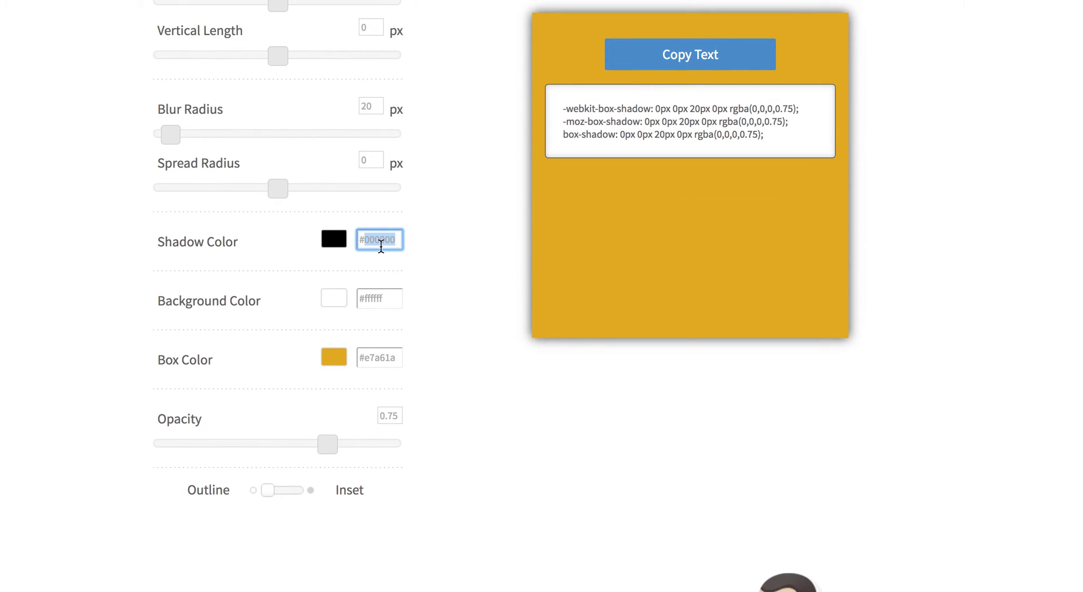
{"action": "key", "text": "ctrl+v"}
{"action": "key", "text": "super+Tab"}
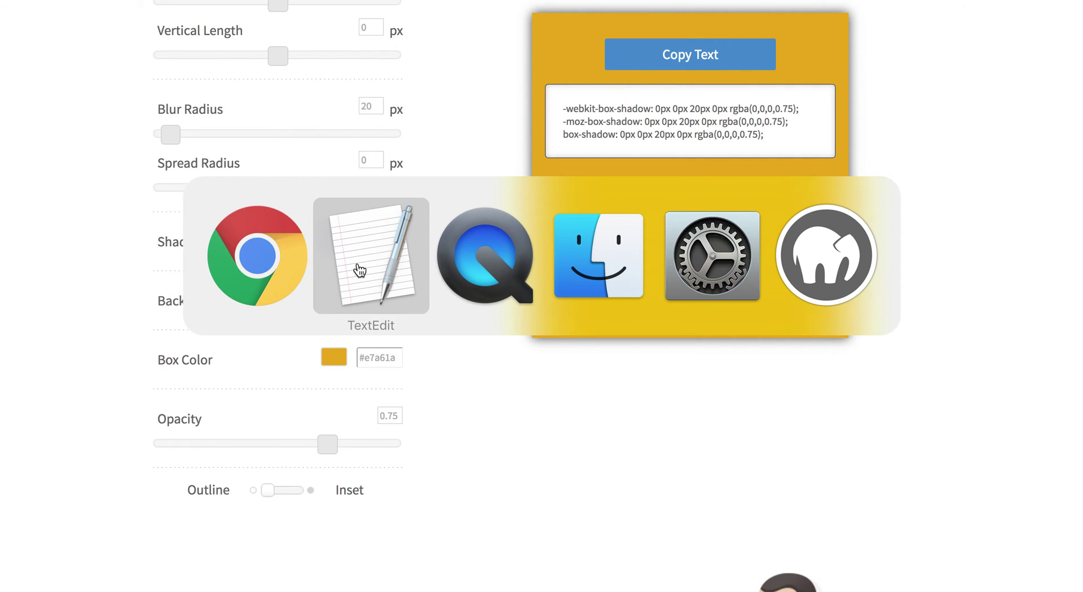
{"action": "key", "text": "super+c"}
{"action": "key", "text": "super+Tab"}
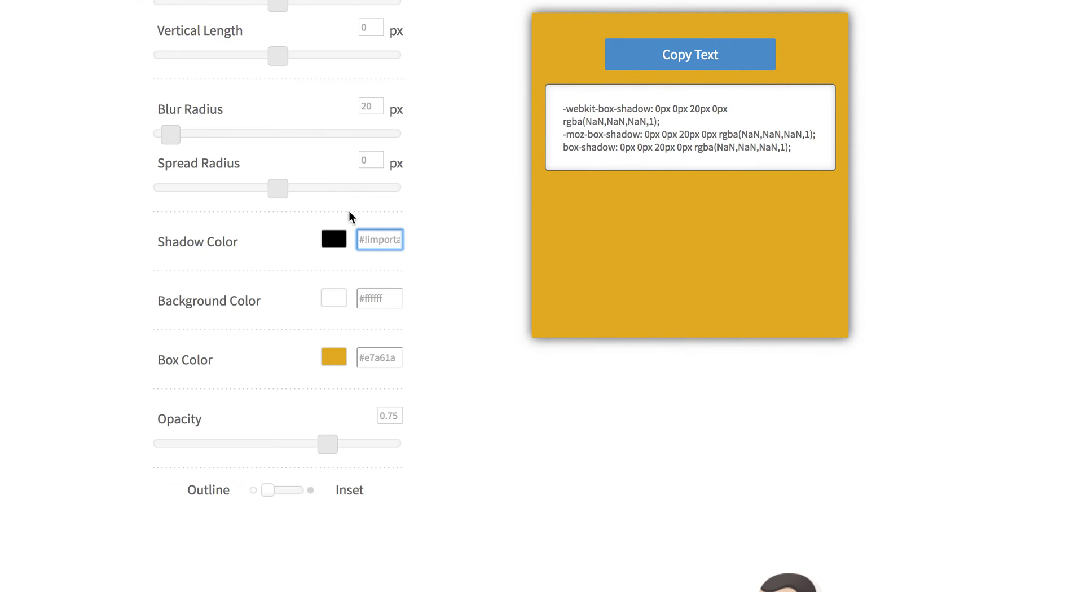
{"action": "triple_click", "coordinate": [387, 241]}
{"action": "key", "text": "super+v"}
{"action": "key", "text": "shift+Tab"}
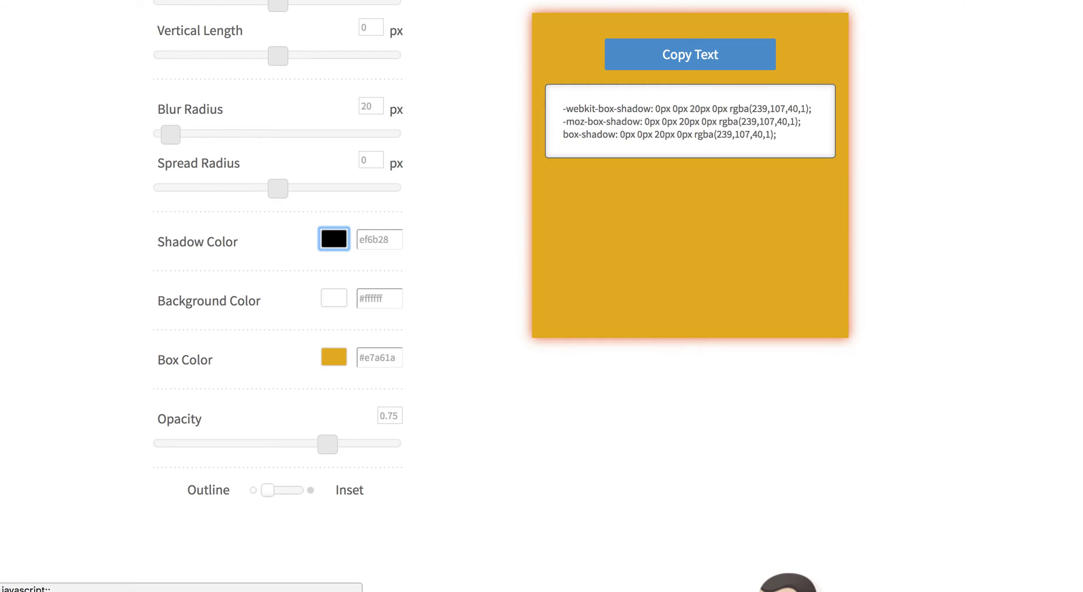
Lower the shadow opacity from 0.75 to 0.5
{"action": "scroll", "coordinate": [486, 407], "scroll_direction": "down", "scroll_amount": 2}
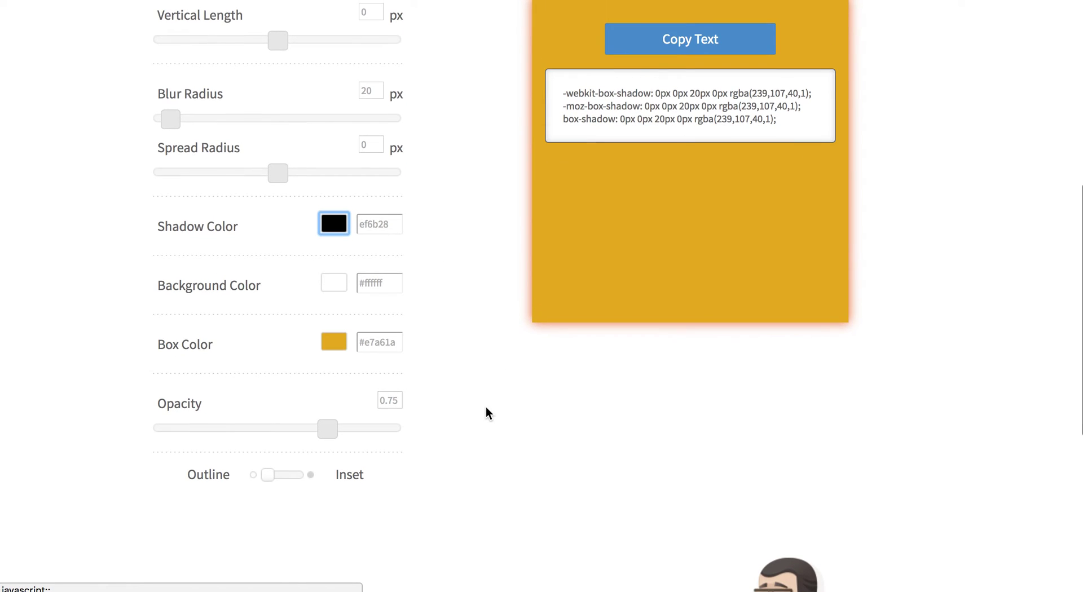
{"action": "left_click", "coordinate": [394, 401]}
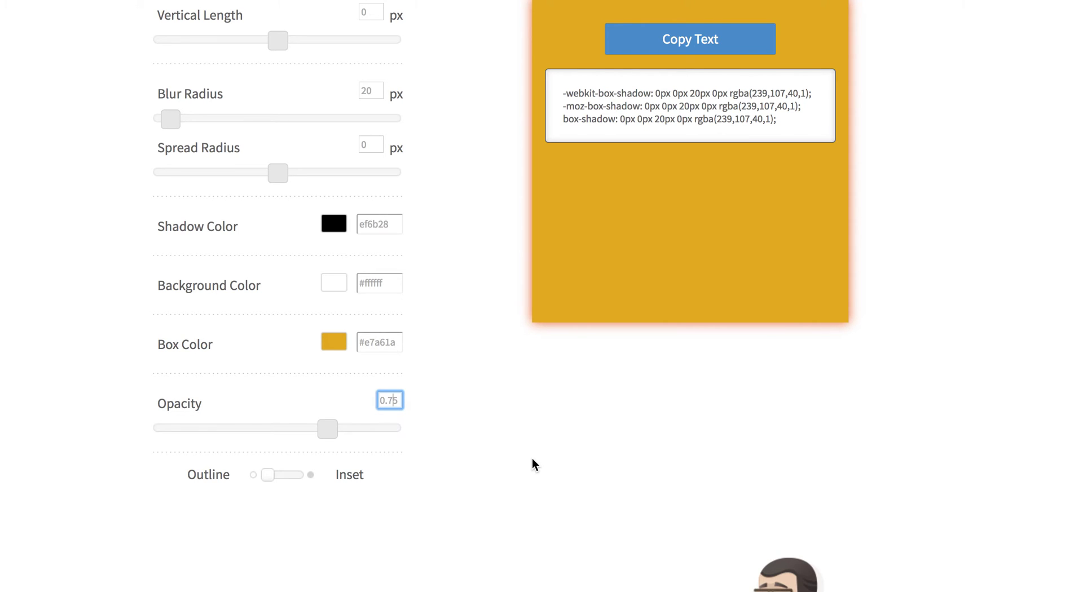
{"action": "key", "text": "BackSpace"}
{"action": "key", "text": "BackSpace"}
{"action": "type", "text": "5"}
{"action": "left_click", "coordinate": [458, 344]}
{"action": "scroll", "coordinate": [458, 349], "scroll_direction": "up", "scroll_amount": 2}
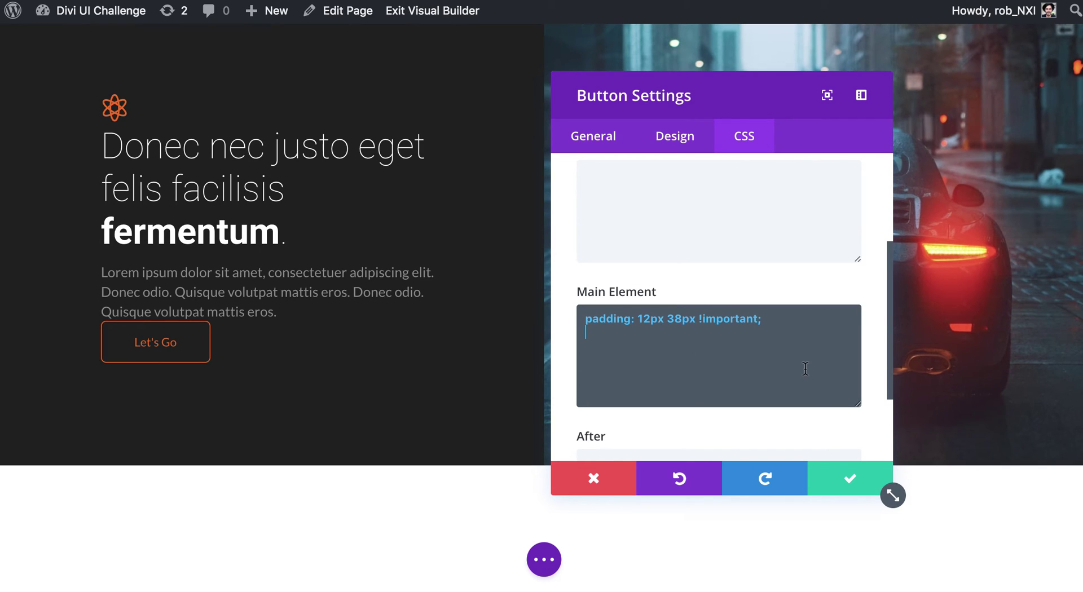
Paste the orange box-shadow rule into the button's Main Element CSS and save the settings
{"action": "key", "text": "super+v"}
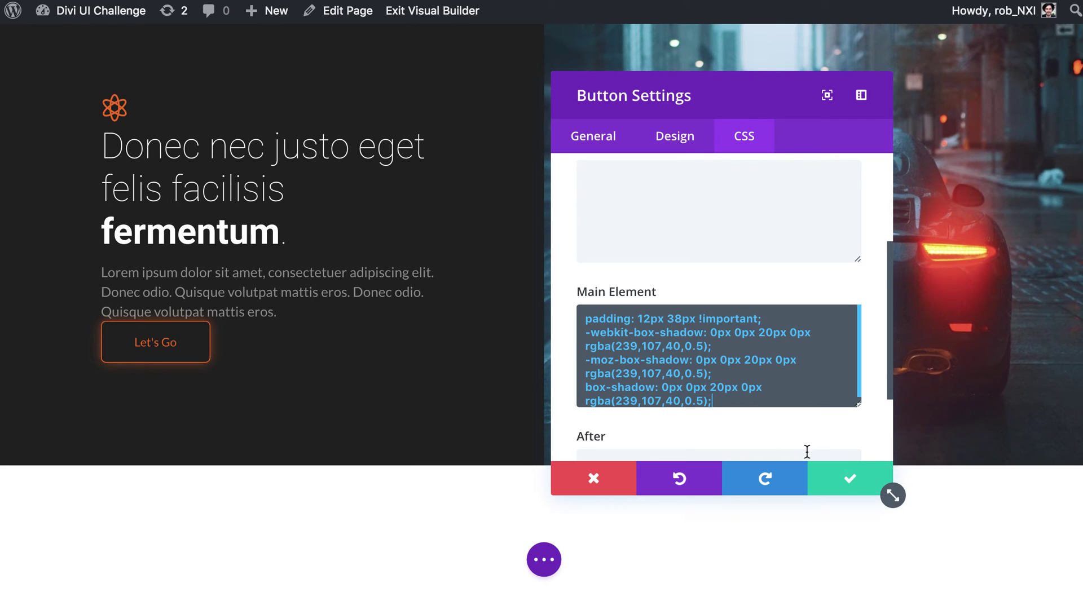
{"action": "left_click", "coordinate": [848, 480]}
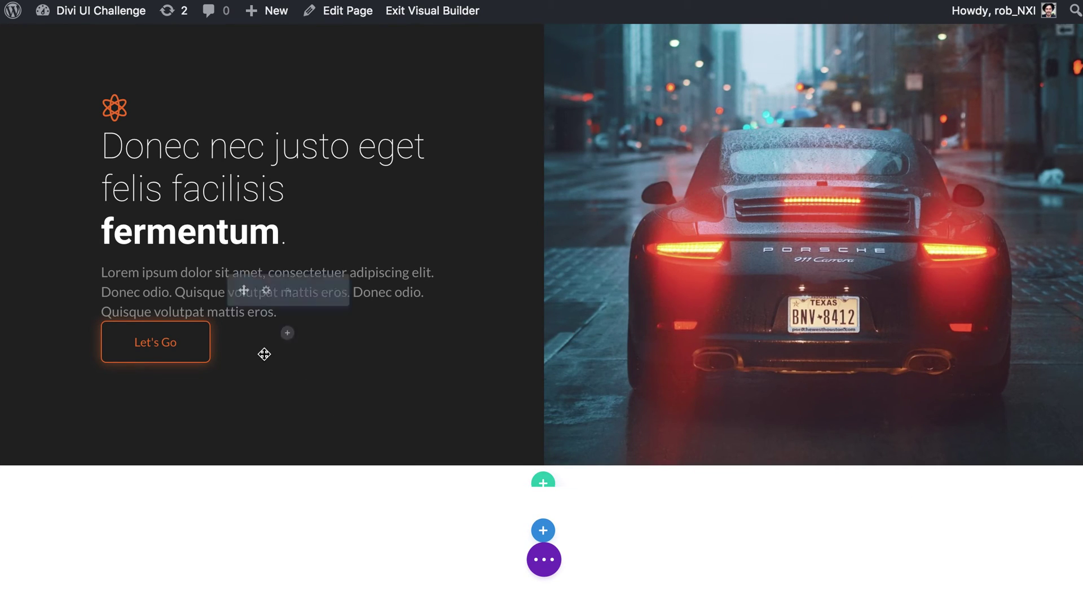
{"action": "scroll", "coordinate": [310, 343], "scroll_direction": "up", "scroll_amount": 2}
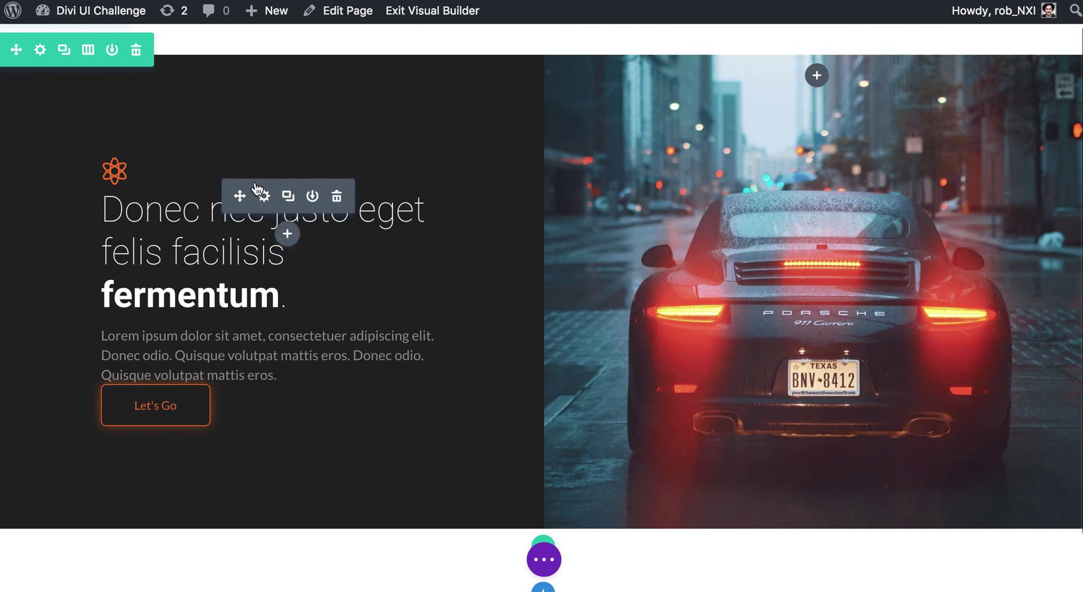
Give the atom-icon blurb a 30px bottom margin and save it
{"action": "left_click", "coordinate": [486, 137]}
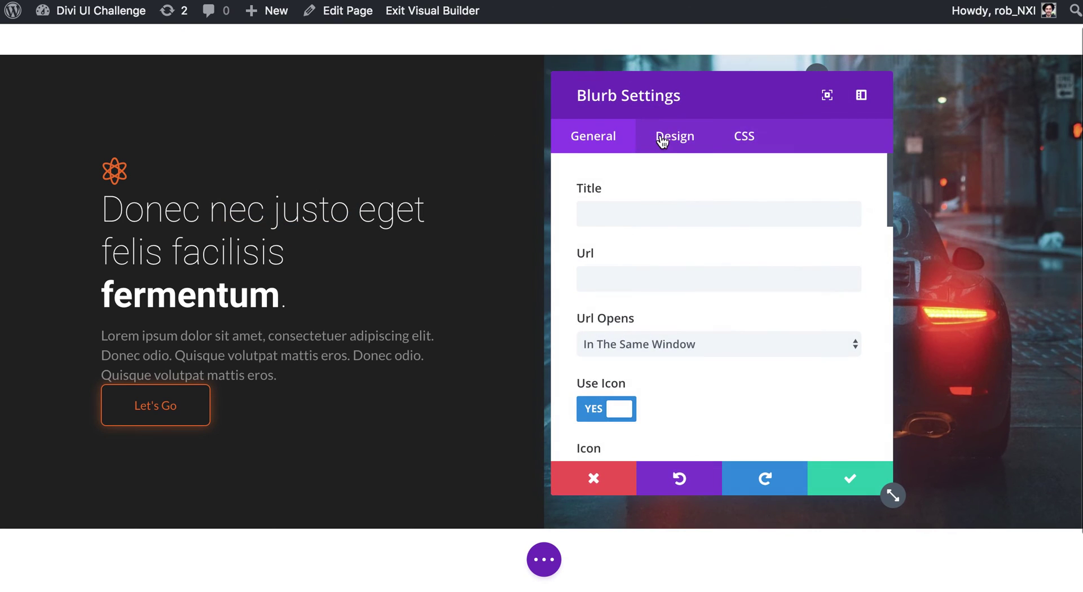
{"action": "left_click", "coordinate": [672, 137]}
{"action": "scroll", "coordinate": [690, 327], "scroll_direction": "down", "scroll_amount": 5}
{"action": "scroll", "coordinate": [693, 353], "scroll_direction": "down", "scroll_amount": 10}
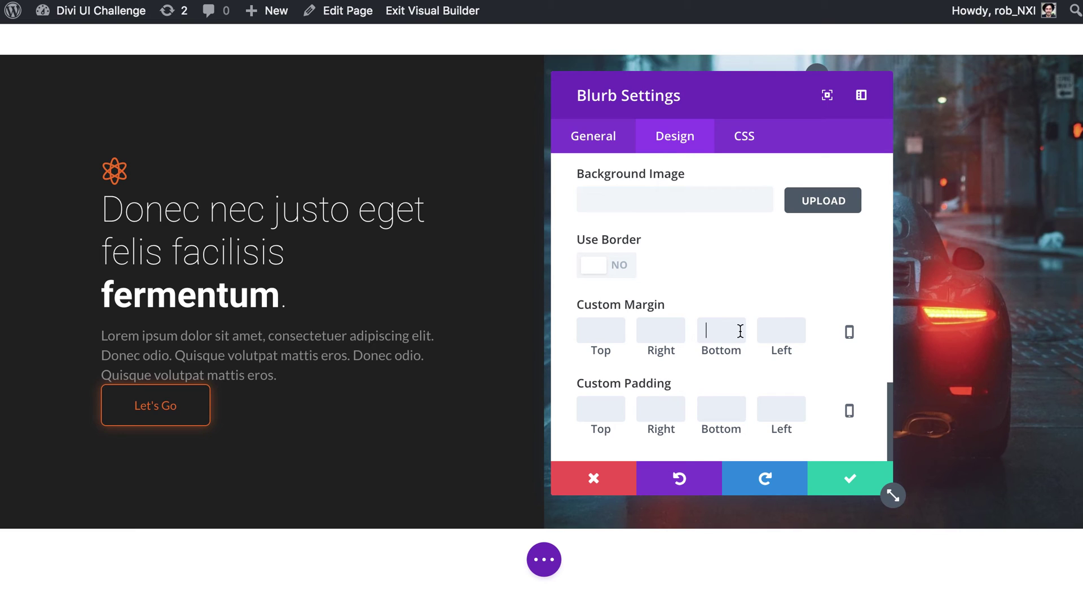
{"action": "type", "text": "20"}
{"action": "key", "text": "BackSpace"}
{"action": "key", "text": "BackSpace"}
{"action": "type", "text": "30"}
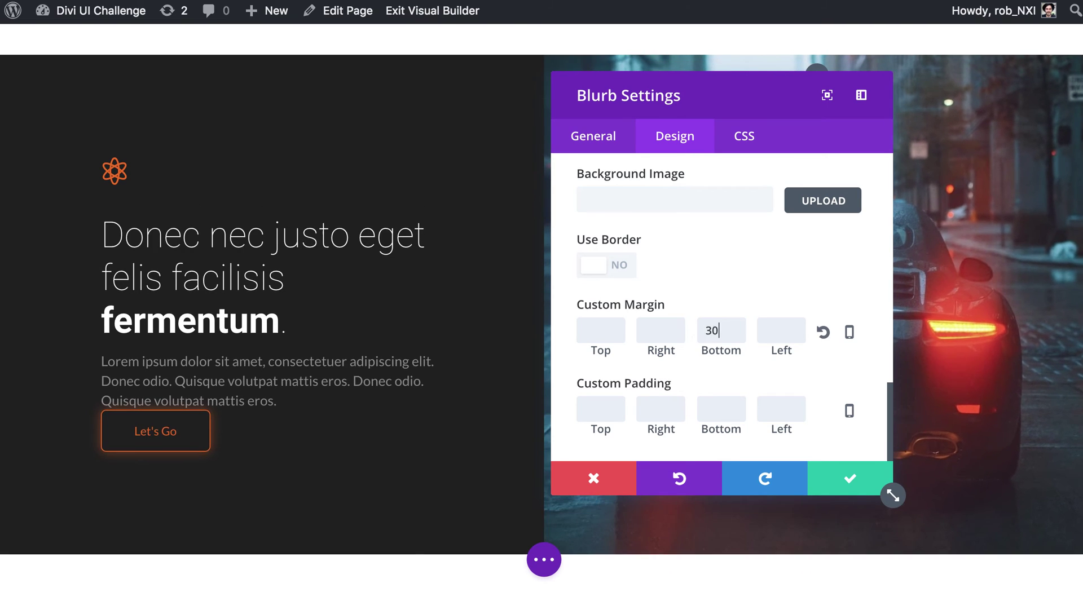
{"action": "left_click", "coordinate": [844, 480]}
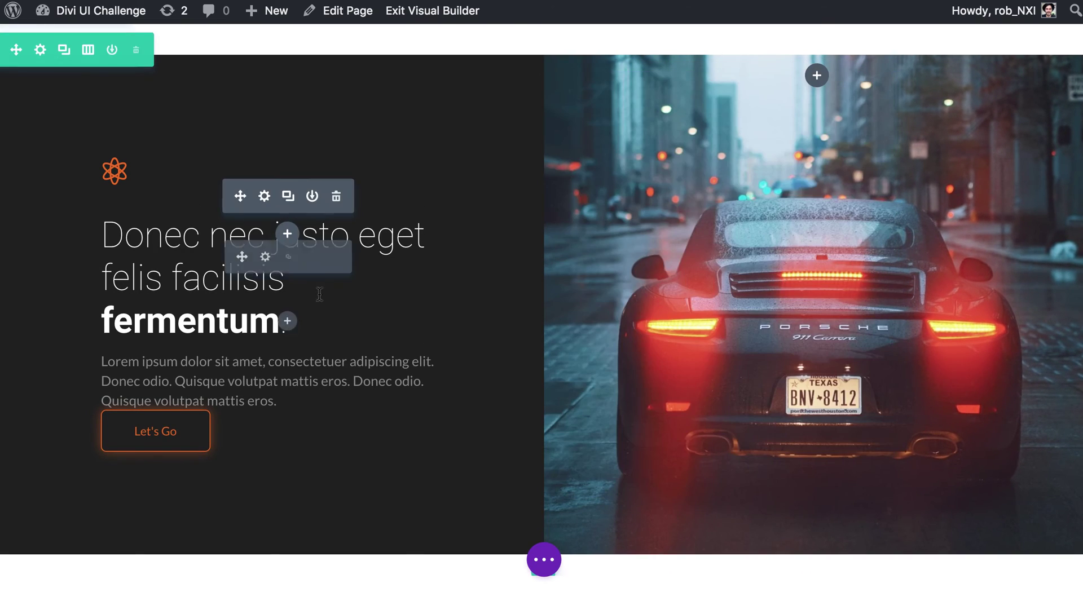
Give the heading text module a 20px bottom margin and save it
{"action": "left_click", "coordinate": [265, 257]}
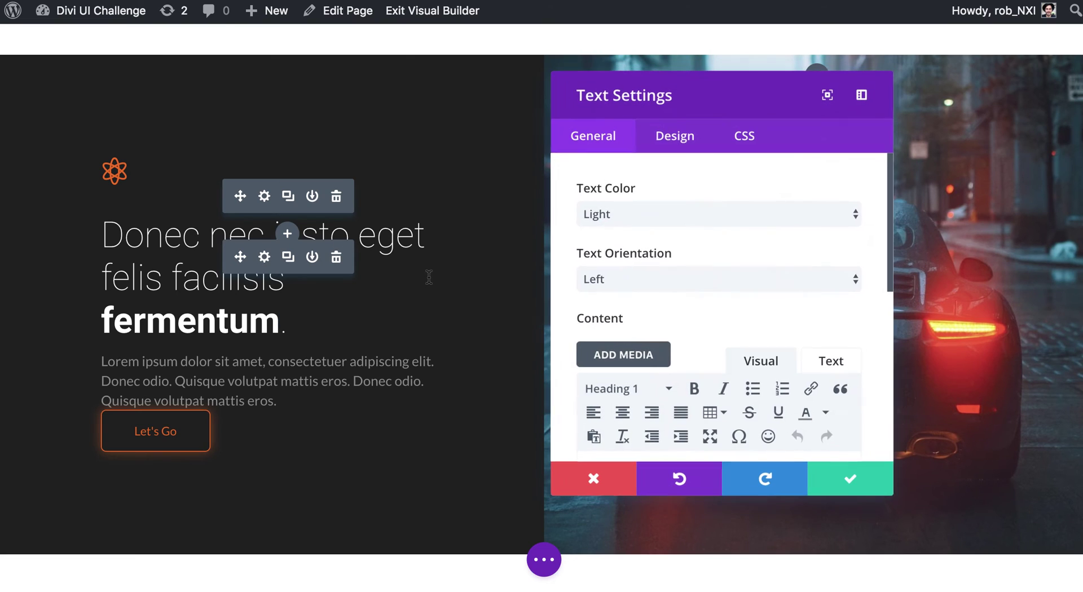
{"action": "left_click", "coordinate": [677, 139]}
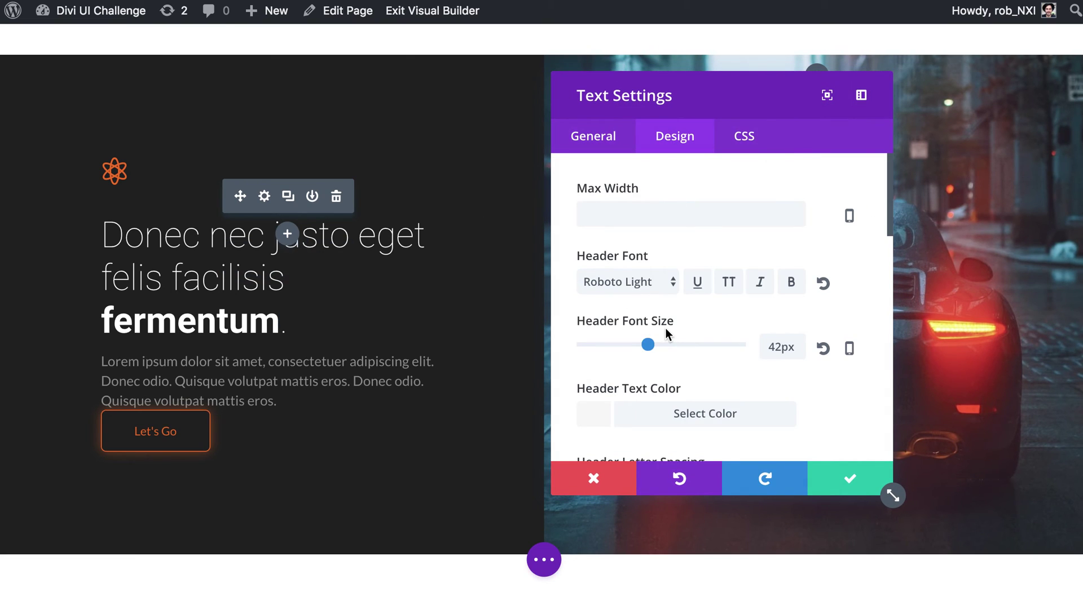
{"action": "scroll", "coordinate": [665, 333], "scroll_direction": "down", "scroll_amount": 10}
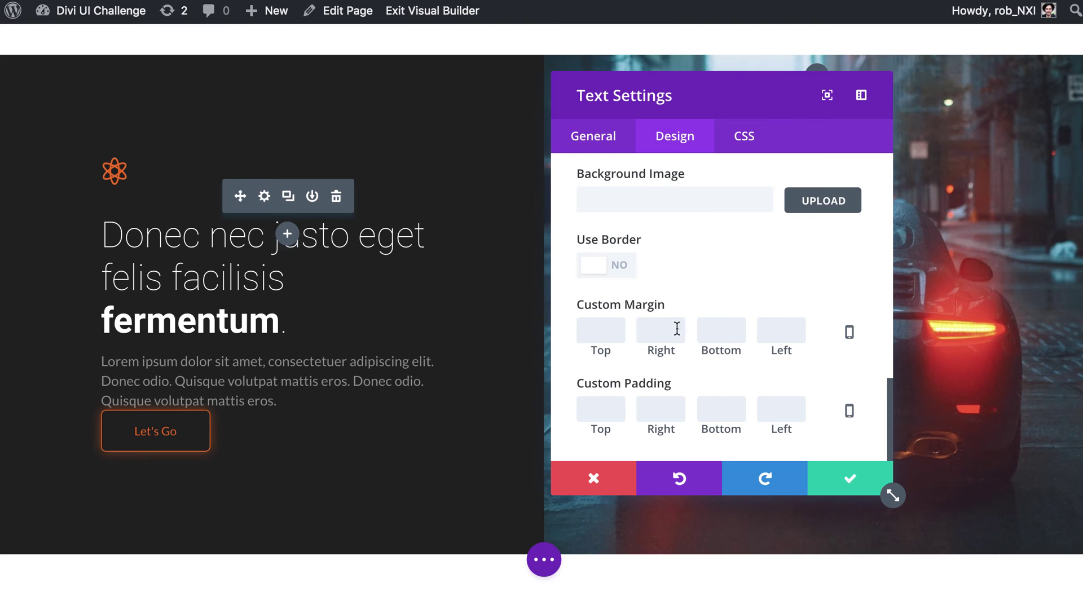
{"action": "type", "text": "20"}
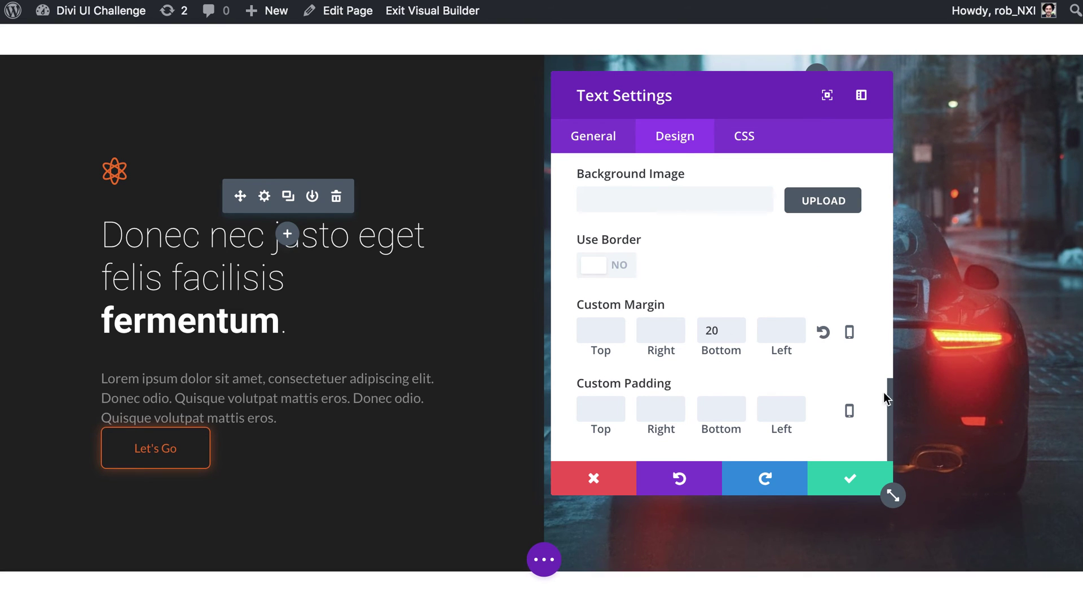
{"action": "left_click", "coordinate": [850, 478]}
{"action": "scroll", "coordinate": [358, 421], "scroll_direction": "down", "scroll_amount": 3}
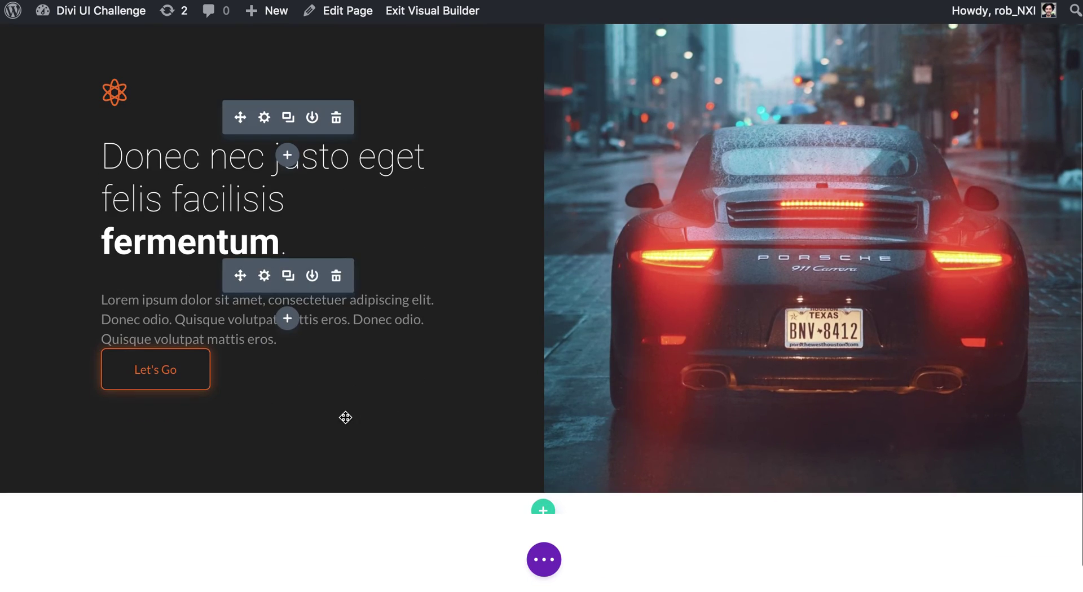
Set the paragraph text module's bottom margin to 44px and save it
{"action": "left_click", "coordinate": [265, 273]}
{"action": "left_click", "coordinate": [683, 144]}
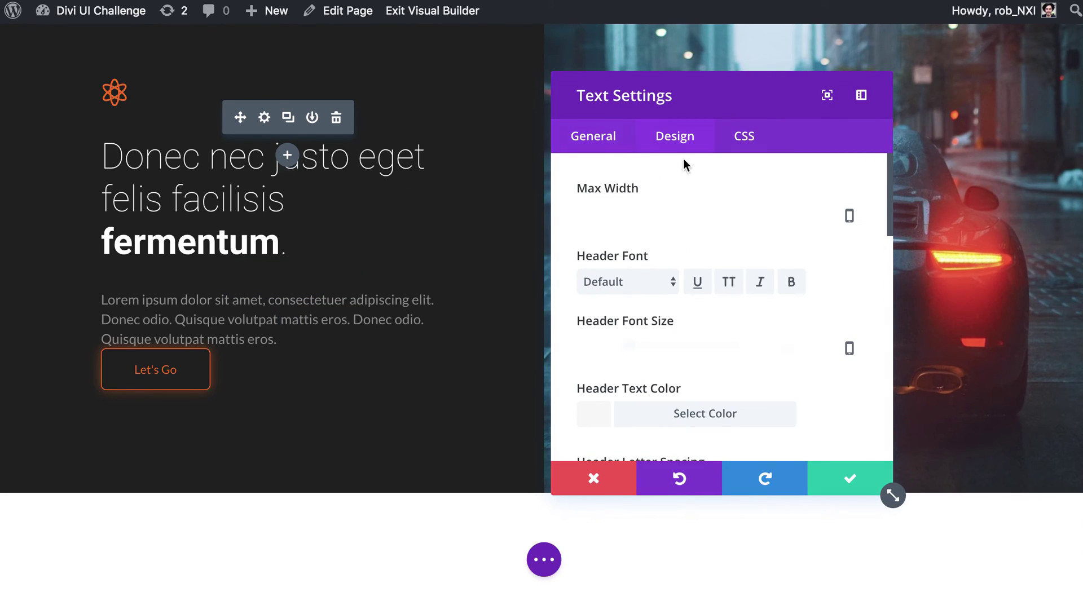
{"action": "scroll", "coordinate": [699, 369], "scroll_direction": "down", "scroll_amount": 5}
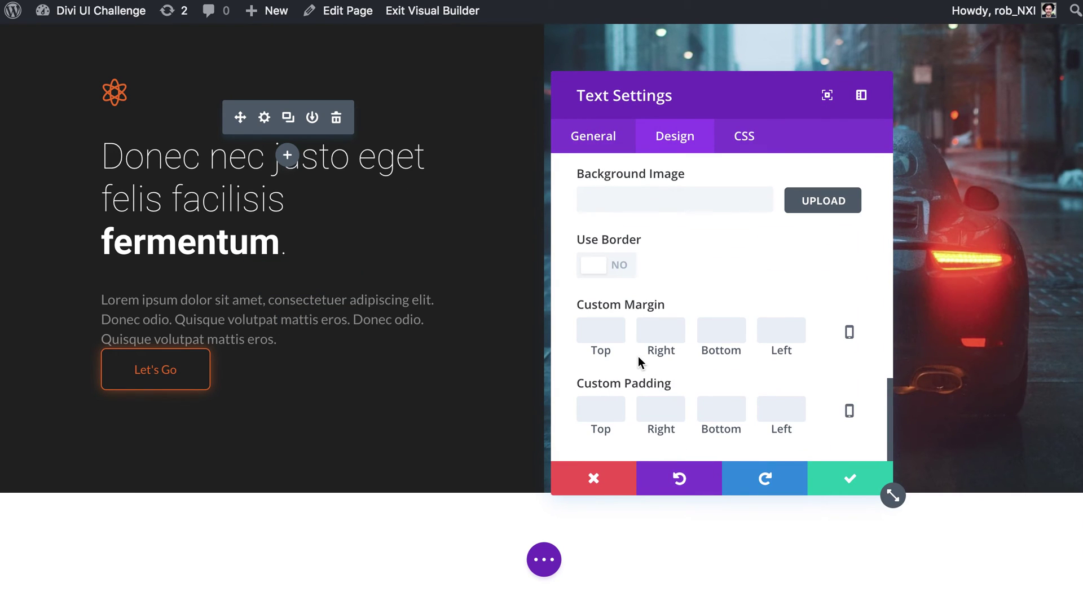
{"action": "type", "text": "20"}
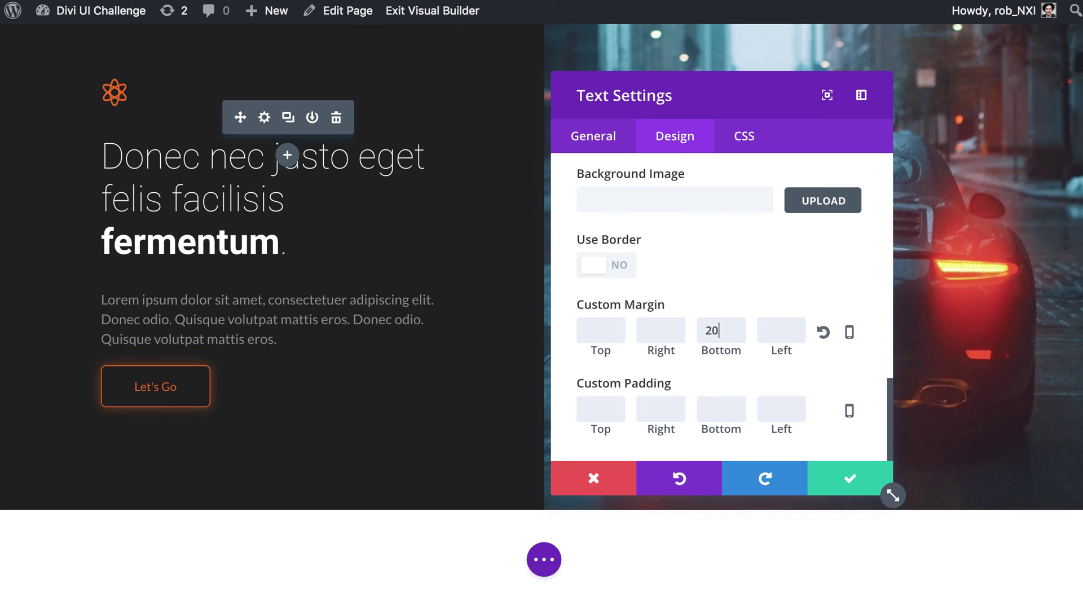
{"action": "key", "text": "BackSpace"}
{"action": "key", "text": "BackSpace"}
{"action": "type", "text": "40"}
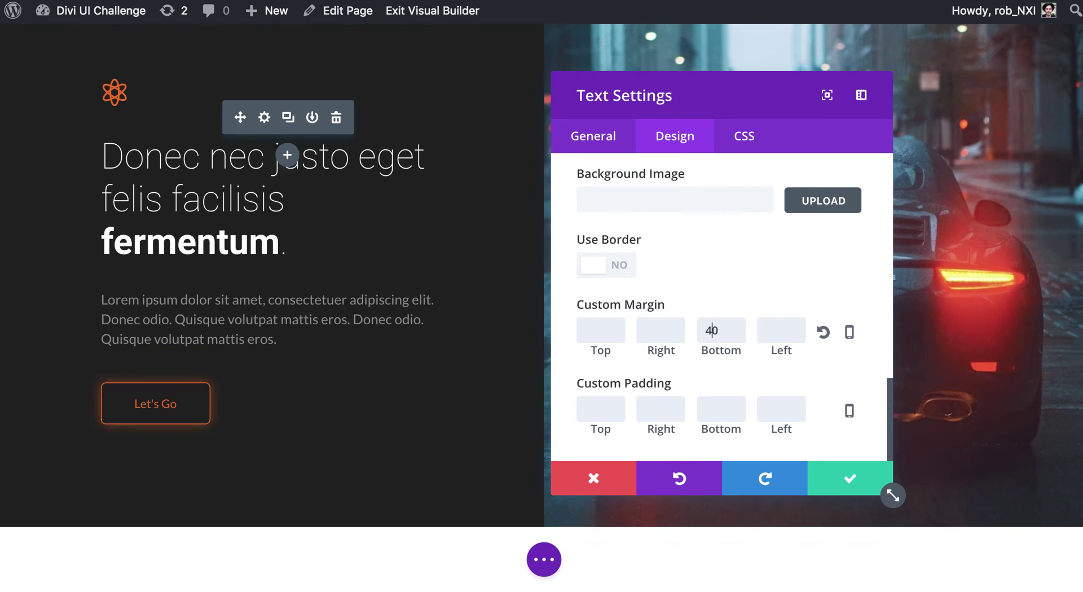
{"action": "scroll", "coordinate": [274, 341], "scroll_direction": "up", "scroll_amount": 3}
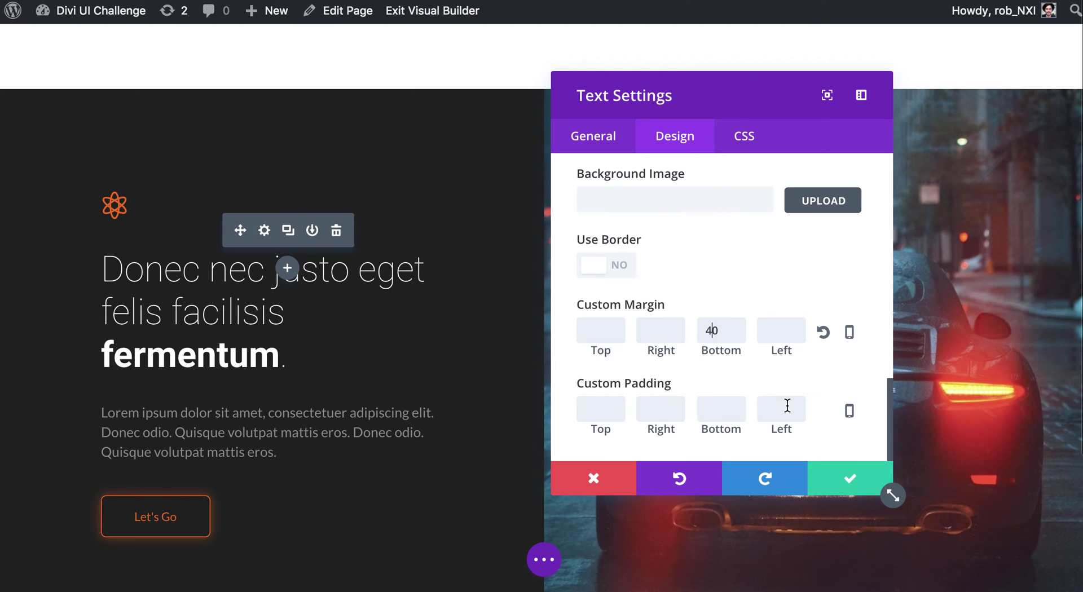
{"action": "key", "text": "Left"}
{"action": "key", "text": "BackSpace"}
{"action": "type", "text": "5"}
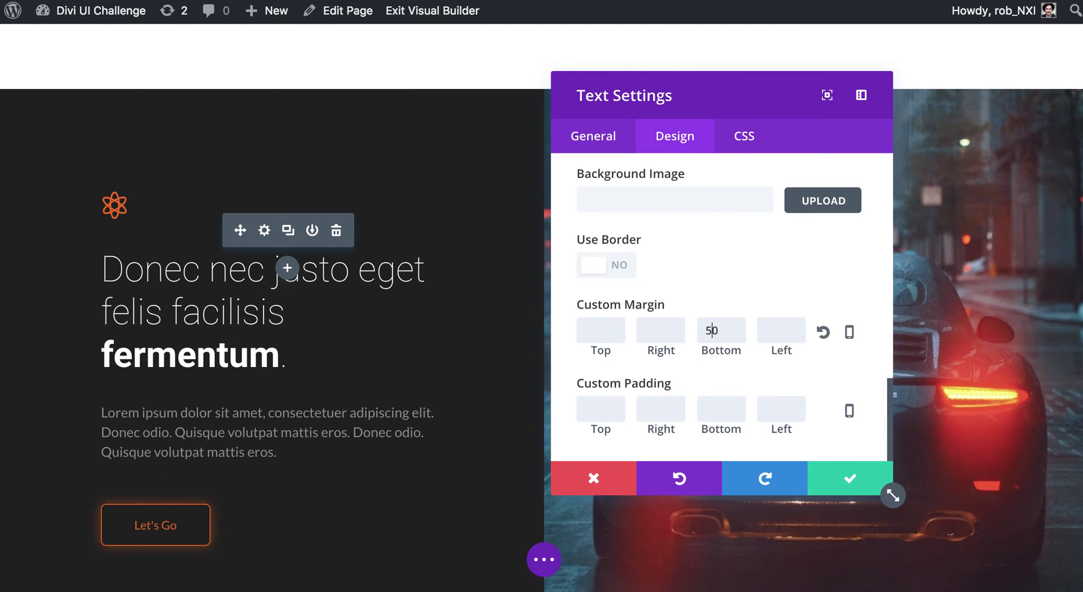
{"action": "key", "text": "BackSpace"}
{"action": "type", "text": "45"}
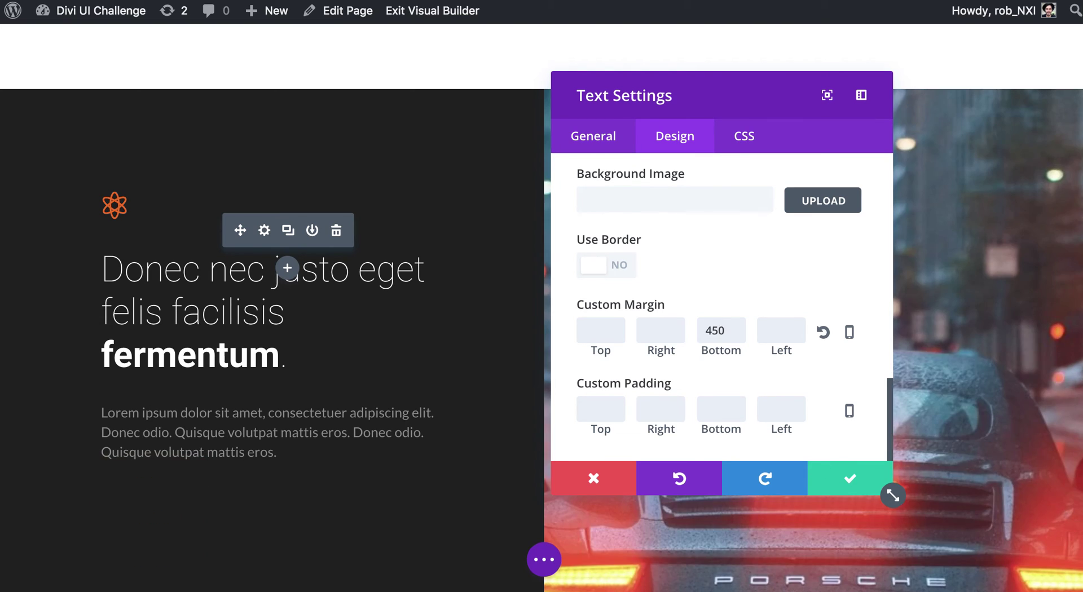
{"action": "key", "text": "BackSpace"}
{"action": "key", "text": "BackSpace"}
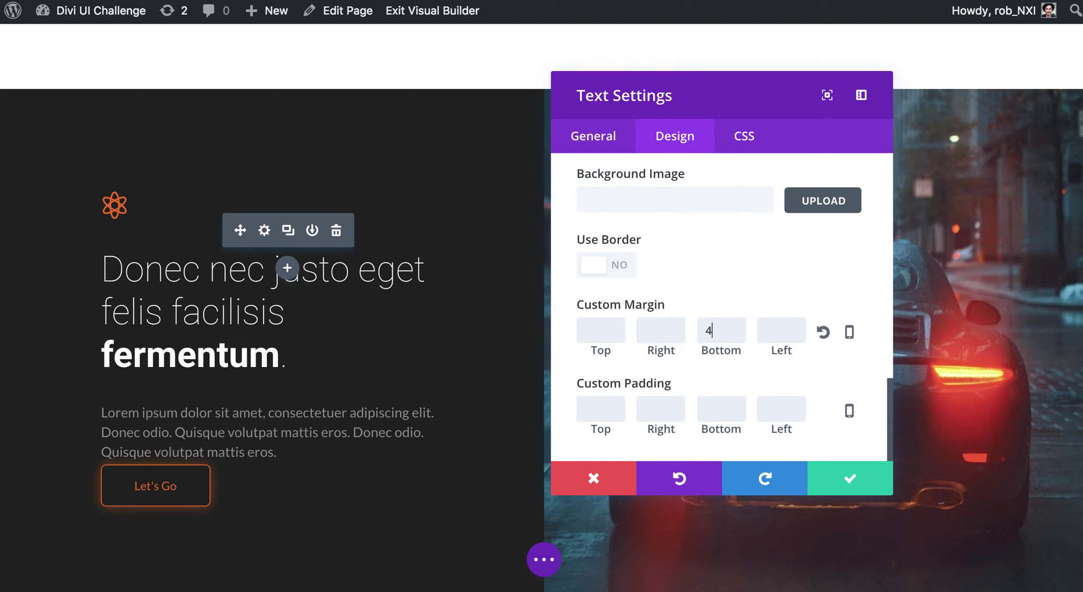
{"action": "type", "text": "4"}
{"action": "left_click", "coordinate": [886, 490]}
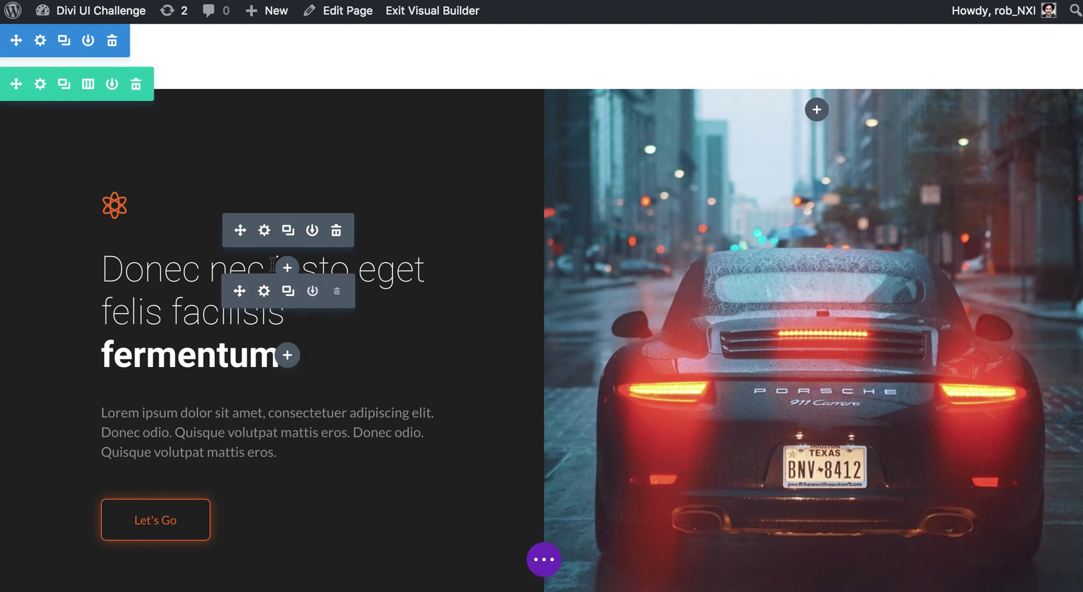
Try a 20px bottom margin on the blurb, then discard the change
{"action": "left_click", "coordinate": [264, 232]}
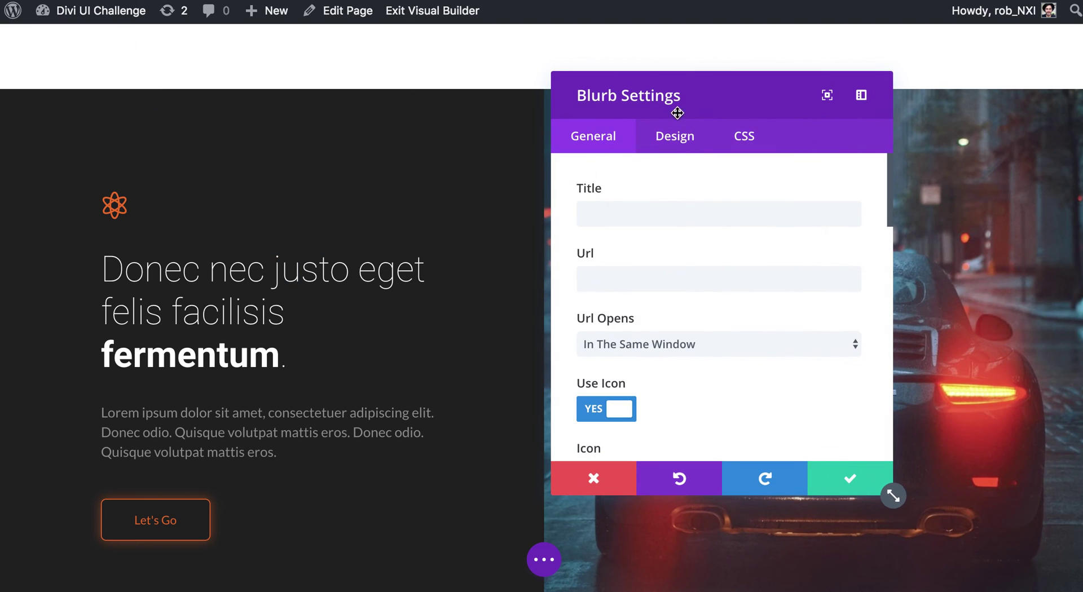
{"action": "left_click", "coordinate": [672, 139]}
{"action": "scroll", "coordinate": [652, 299], "scroll_direction": "down", "scroll_amount": 10}
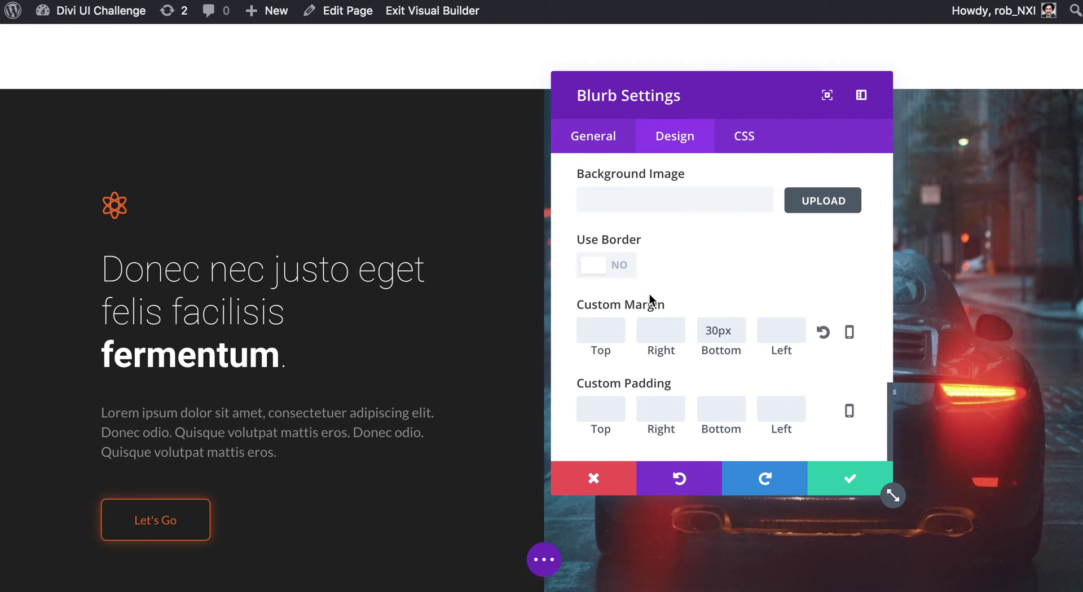
{"action": "left_click", "coordinate": [712, 331]}
{"action": "key", "text": "BackSpace"}
{"action": "type", "text": "2"}
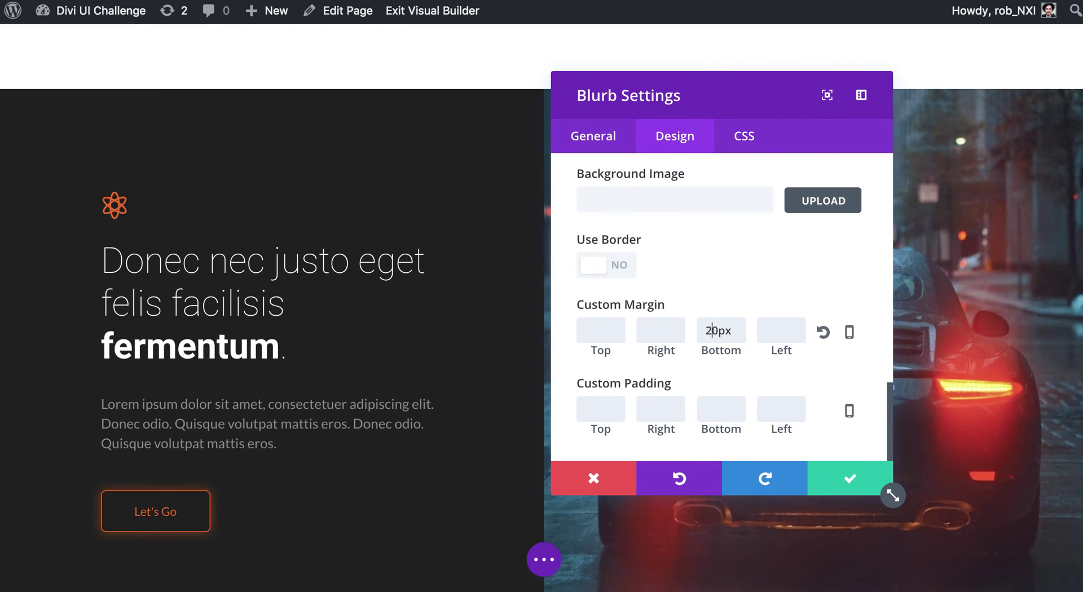
{"action": "left_click", "coordinate": [592, 478]}
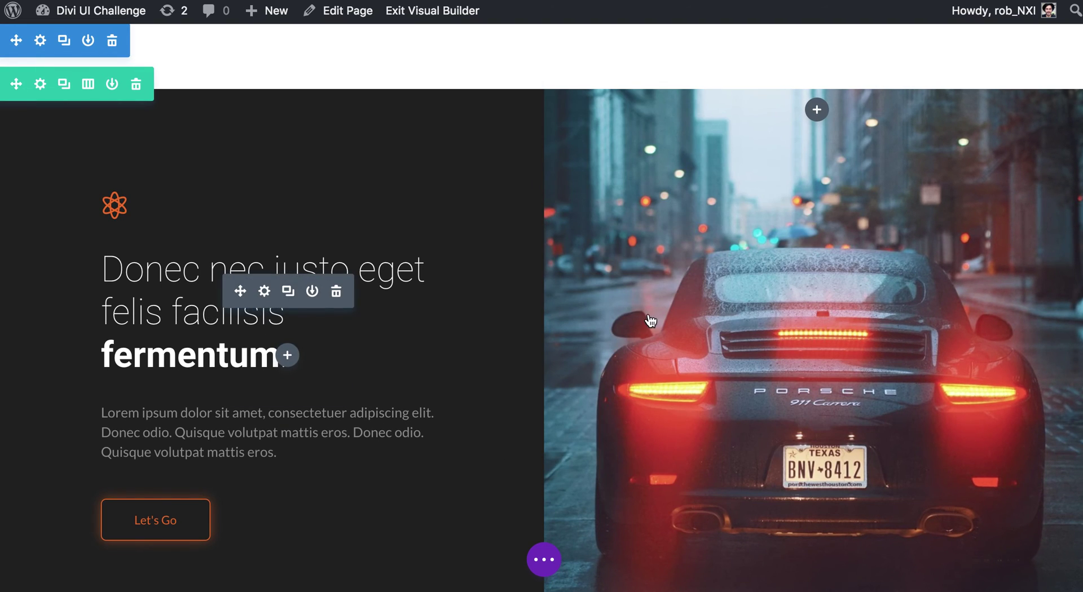
Clear the heading's custom bottom margin and save its settings
{"action": "left_click", "coordinate": [694, 143]}
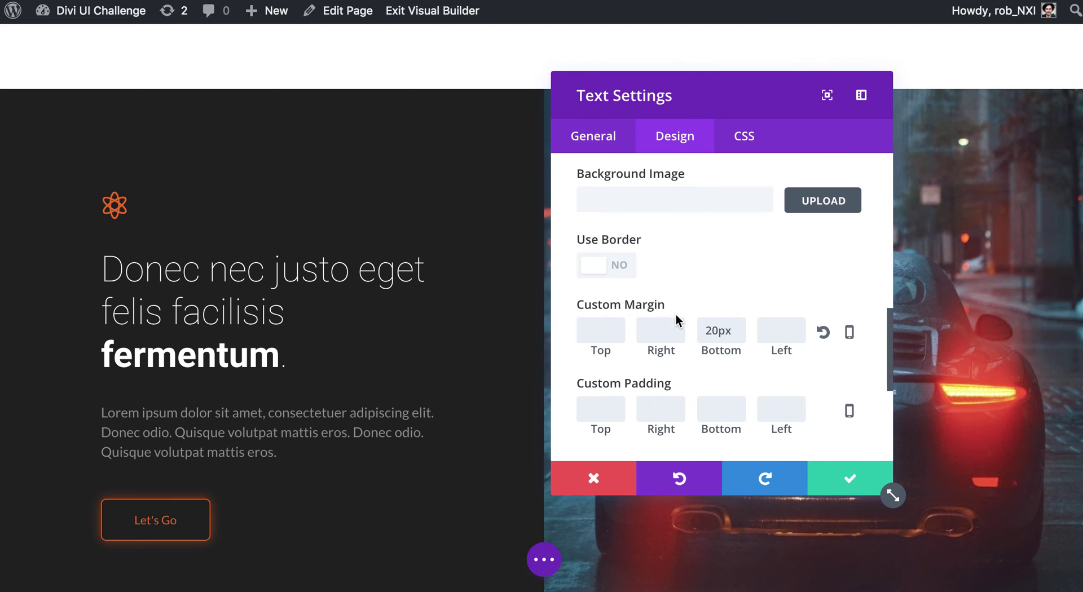
{"action": "left_click", "coordinate": [713, 330]}
{"action": "key", "text": "BackSpace"}
{"action": "type", "text": "1"}
{"action": "key", "text": "BackSpace"}
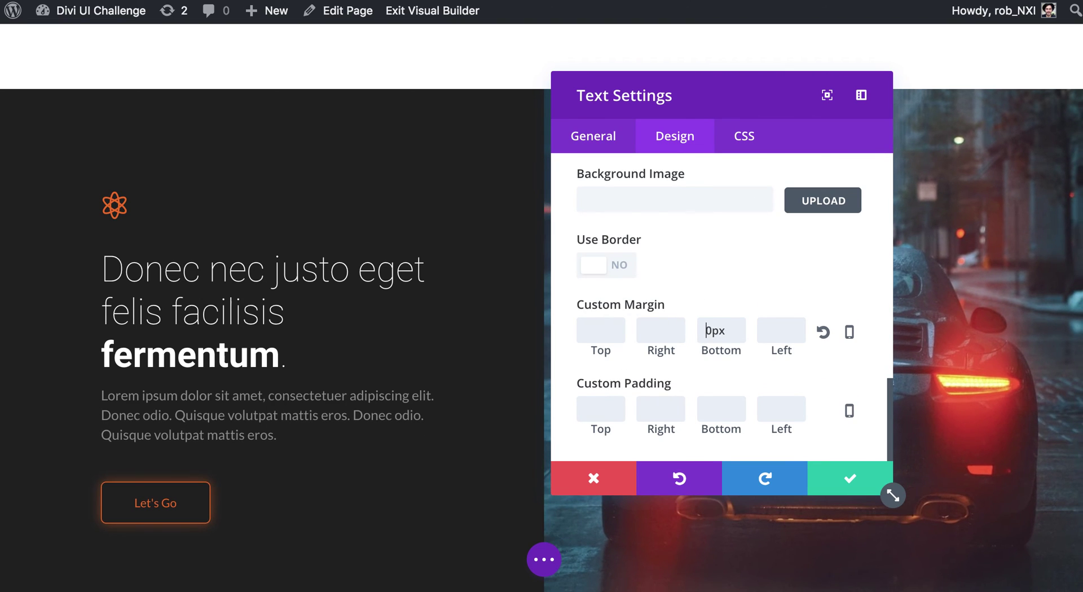
{"action": "left_click", "coordinate": [824, 333]}
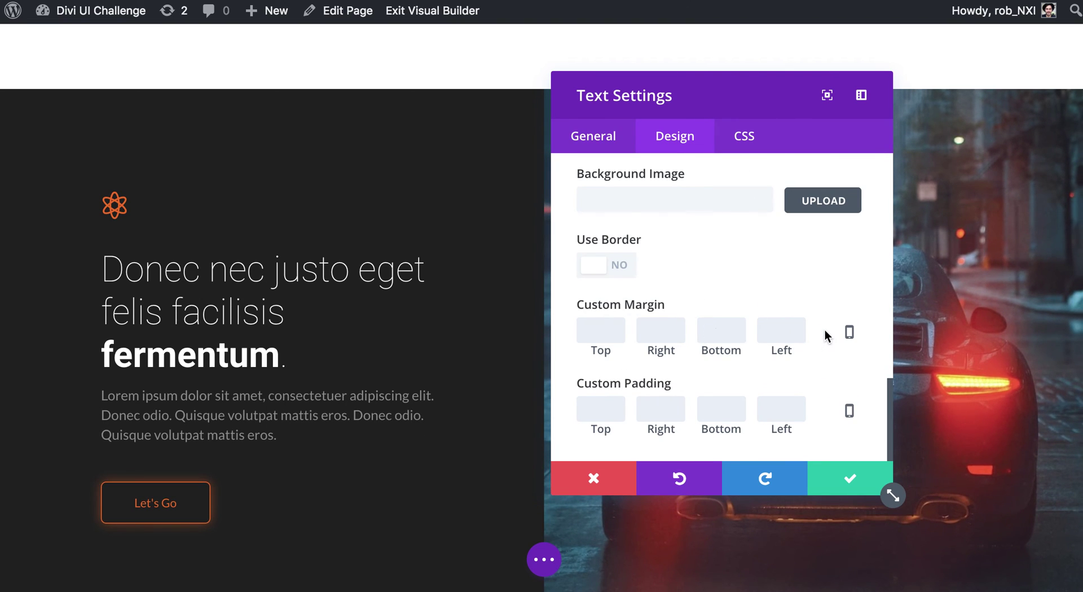
{"action": "left_click", "coordinate": [839, 477]}
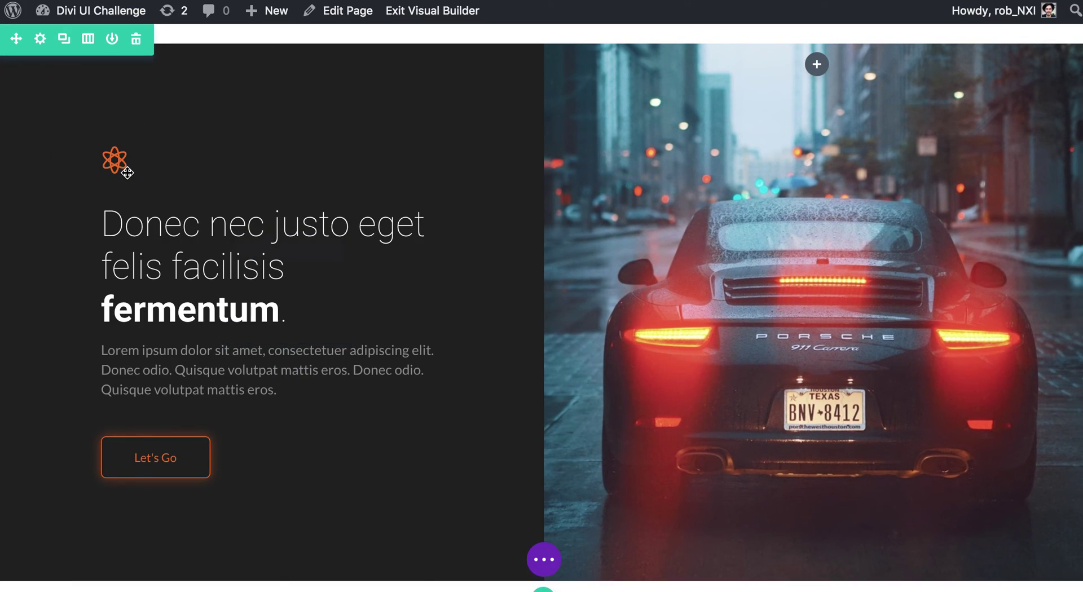
Increase the atom-icon blurb's bottom margin to 60px and save it
{"action": "mouse_move", "coordinate": [231, 174]}
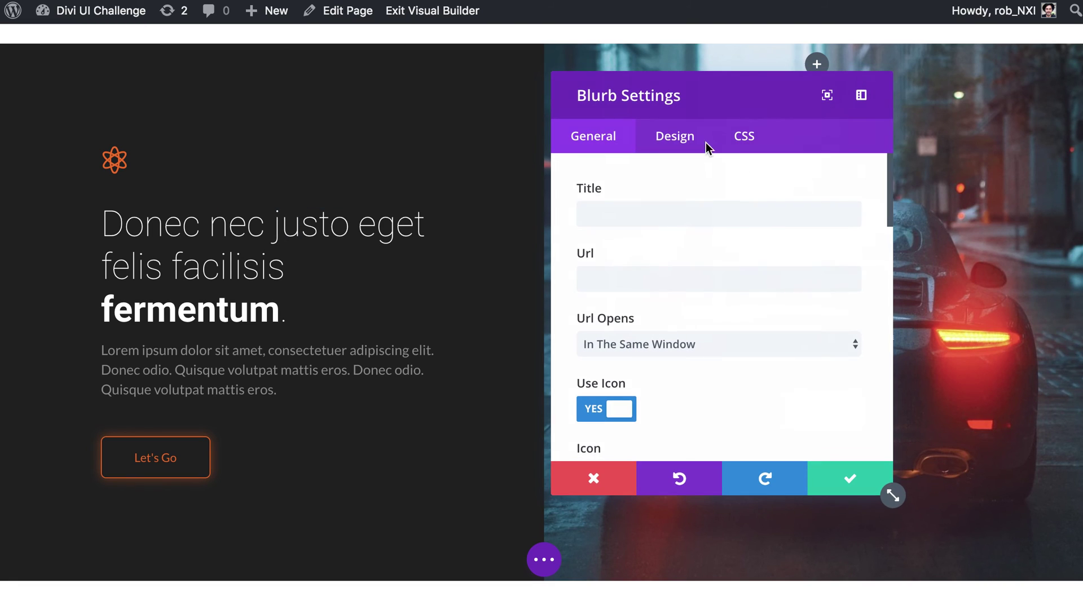
{"action": "left_click", "coordinate": [700, 142]}
{"action": "scroll", "coordinate": [730, 289], "scroll_direction": "down", "scroll_amount": 20}
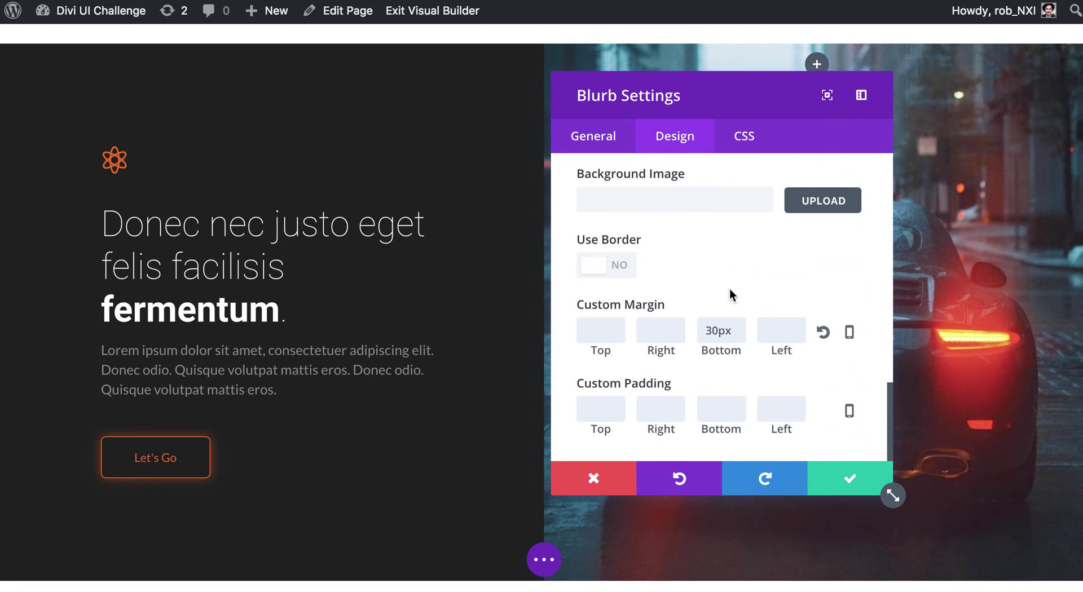
{"action": "left_click", "coordinate": [714, 332]}
{"action": "key", "text": "BackSpace"}
{"action": "type", "text": "5"}
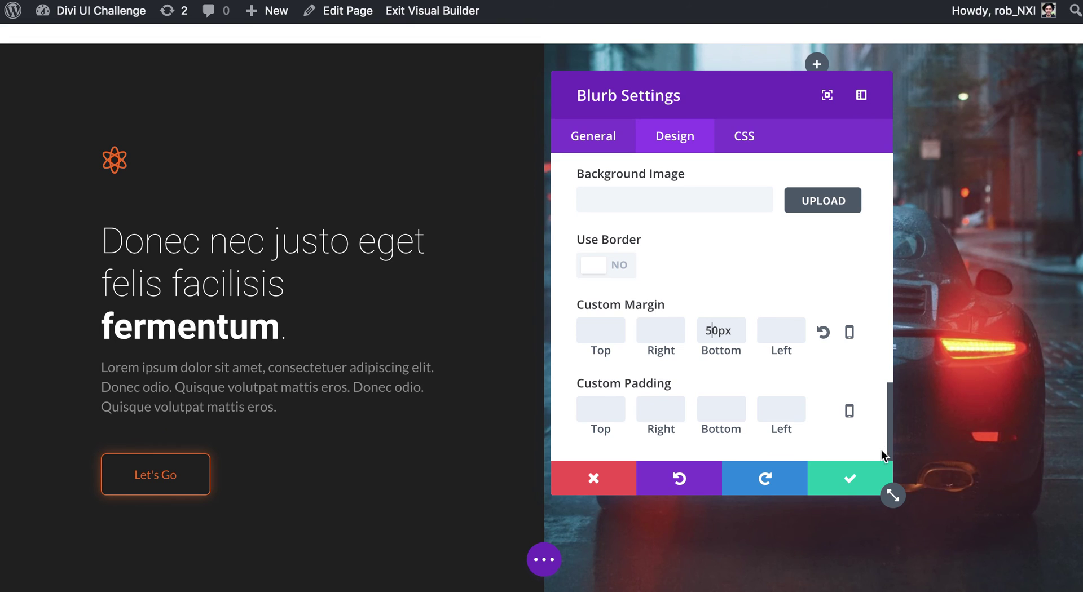
{"action": "key", "text": "BackSpace"}
{"action": "type", "text": "6"}
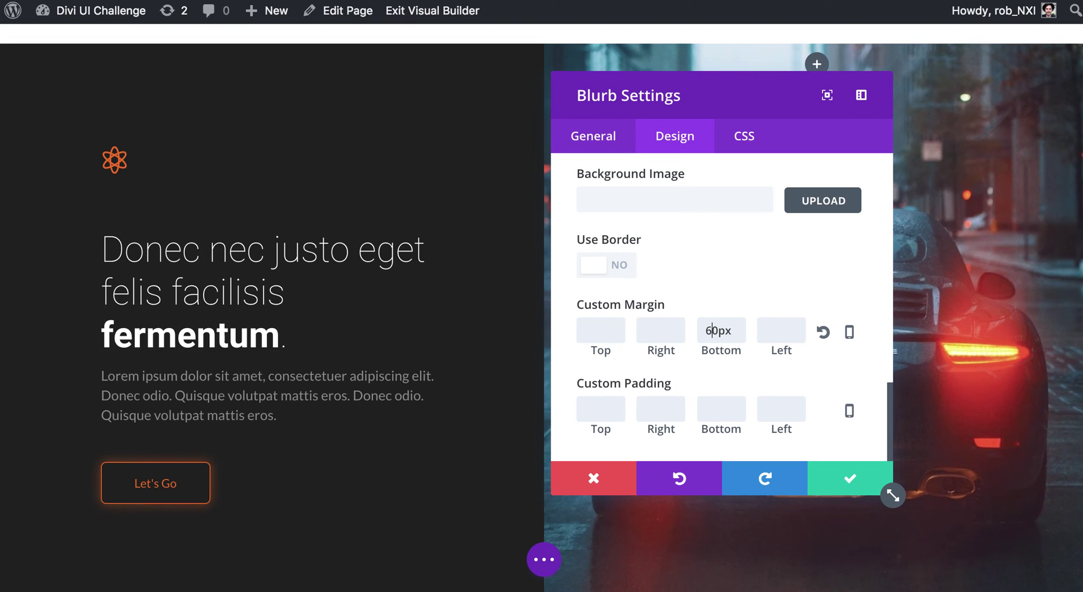
{"action": "left_click", "coordinate": [849, 485]}
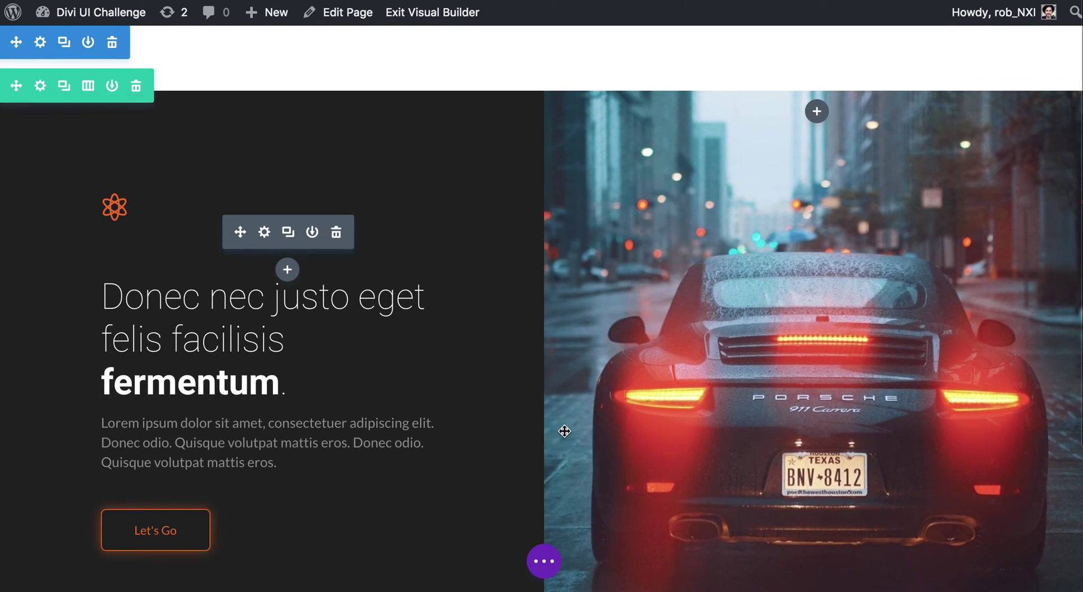
Open the hero row's Design settings and enable per-device padding for Column 1
{"action": "scroll", "coordinate": [399, 380], "scroll_direction": "down", "scroll_amount": 1}
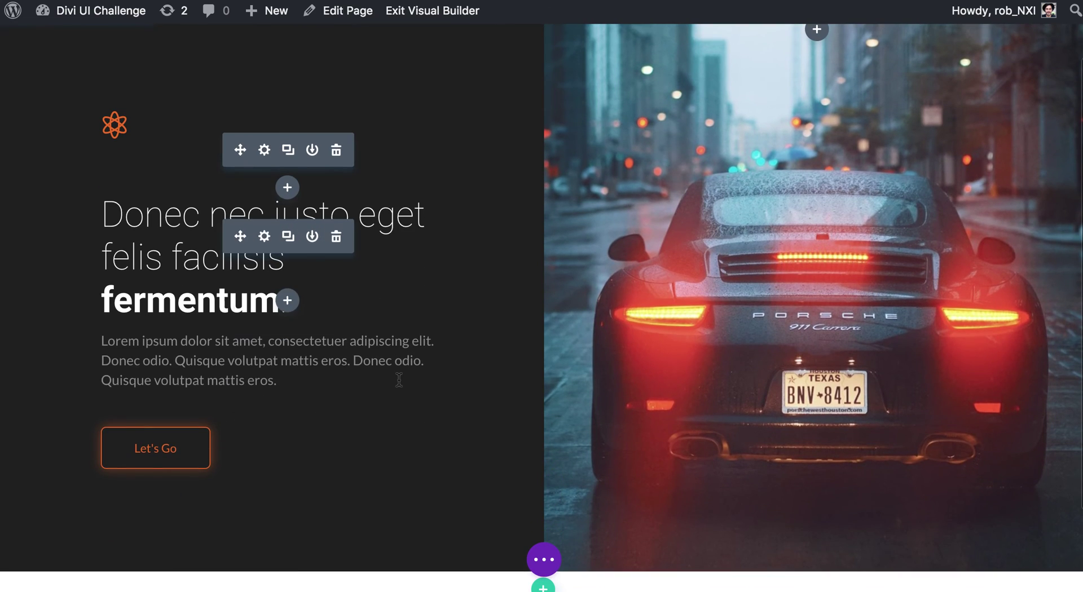
{"action": "scroll", "coordinate": [399, 379], "scroll_direction": "down", "scroll_amount": 1}
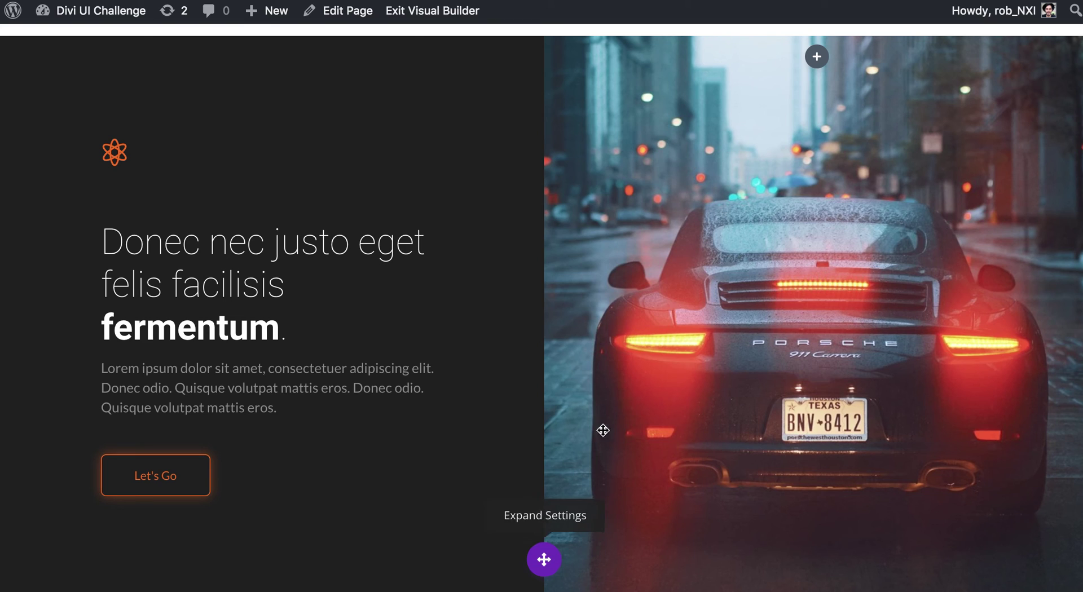
{"action": "left_click", "coordinate": [544, 559]}
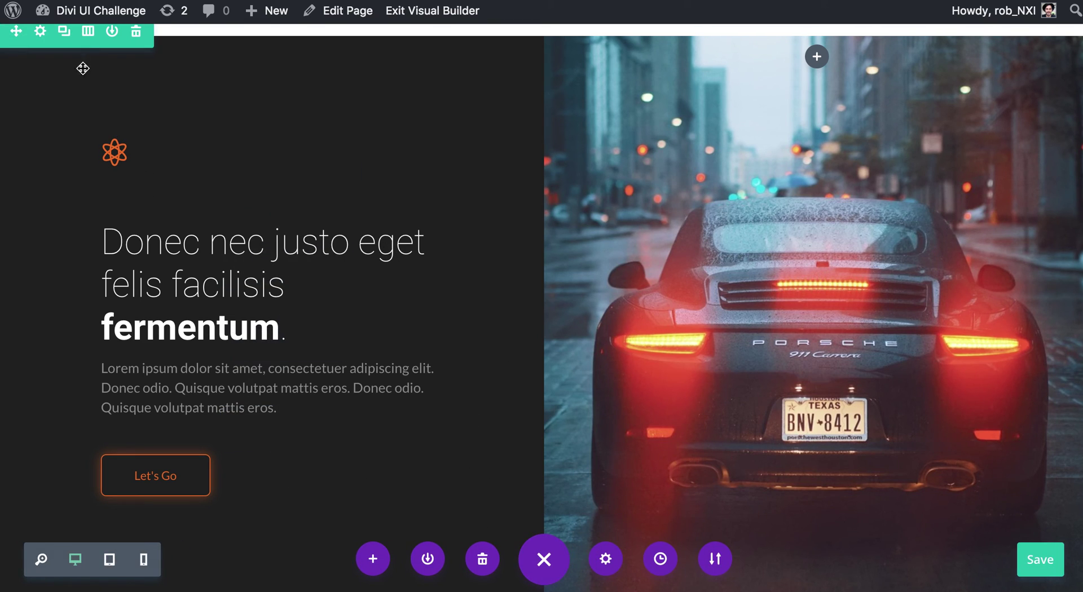
{"action": "left_click", "coordinate": [544, 560]}
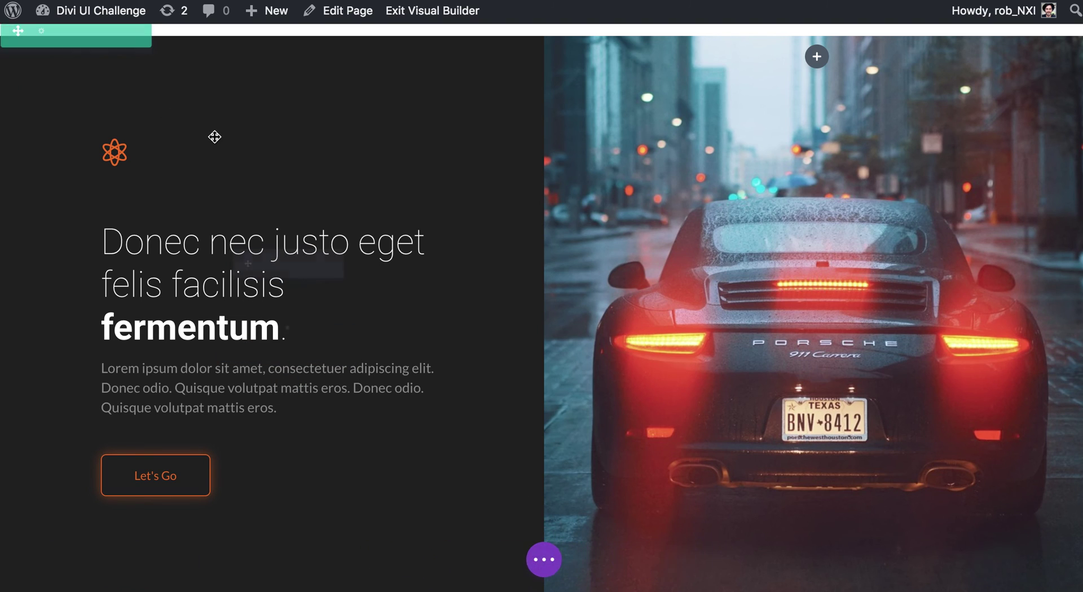
{"action": "scroll", "coordinate": [212, 146], "scroll_direction": "up", "scroll_amount": 1}
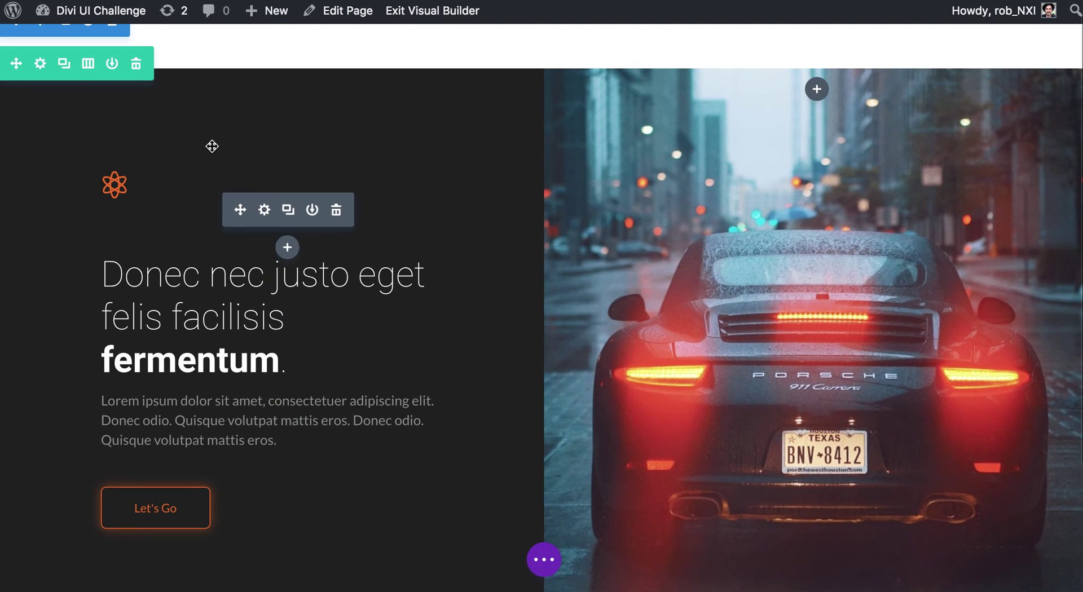
{"action": "left_click", "coordinate": [41, 65]}
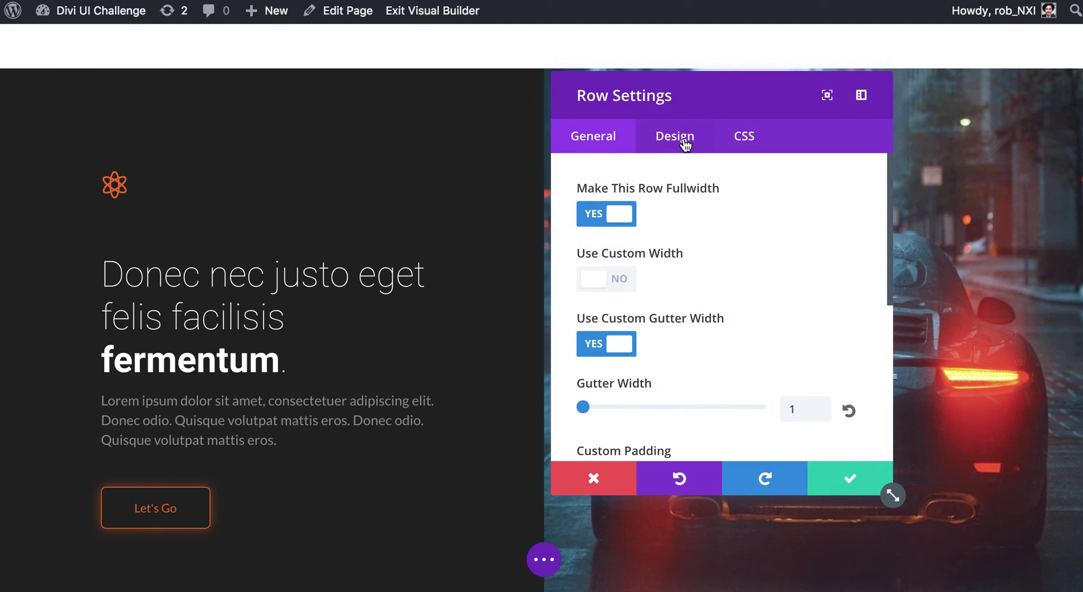
{"action": "left_click", "coordinate": [684, 145]}
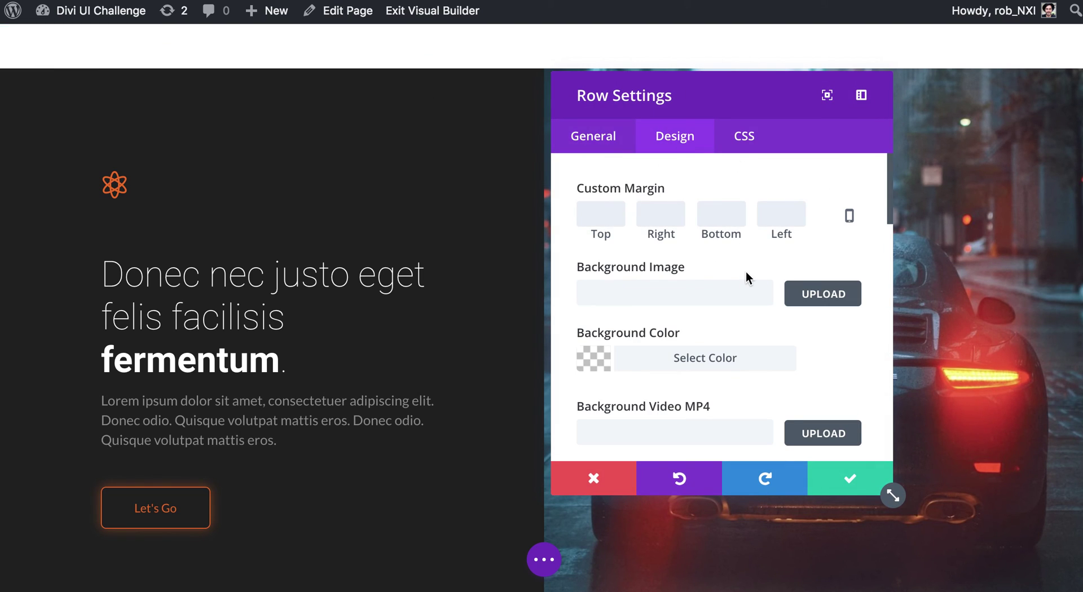
{"action": "scroll", "coordinate": [746, 272], "scroll_direction": "down", "scroll_amount": 10}
{"action": "scroll", "coordinate": [746, 272], "scroll_direction": "up", "scroll_amount": 4}
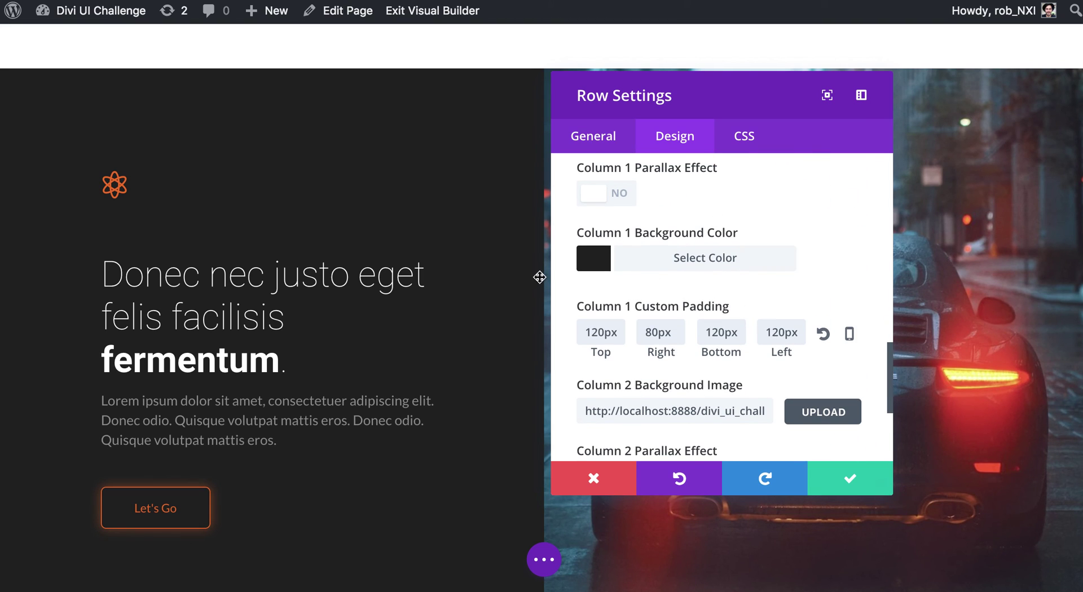
{"action": "scroll", "coordinate": [582, 354], "scroll_direction": "down", "scroll_amount": 2}
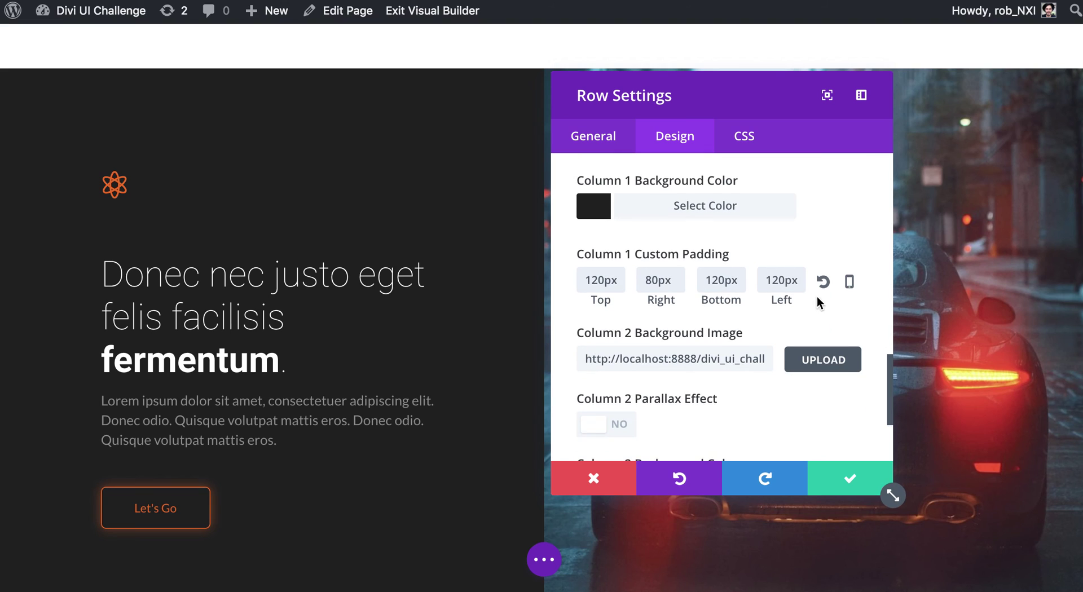
{"action": "left_click", "coordinate": [850, 283]}
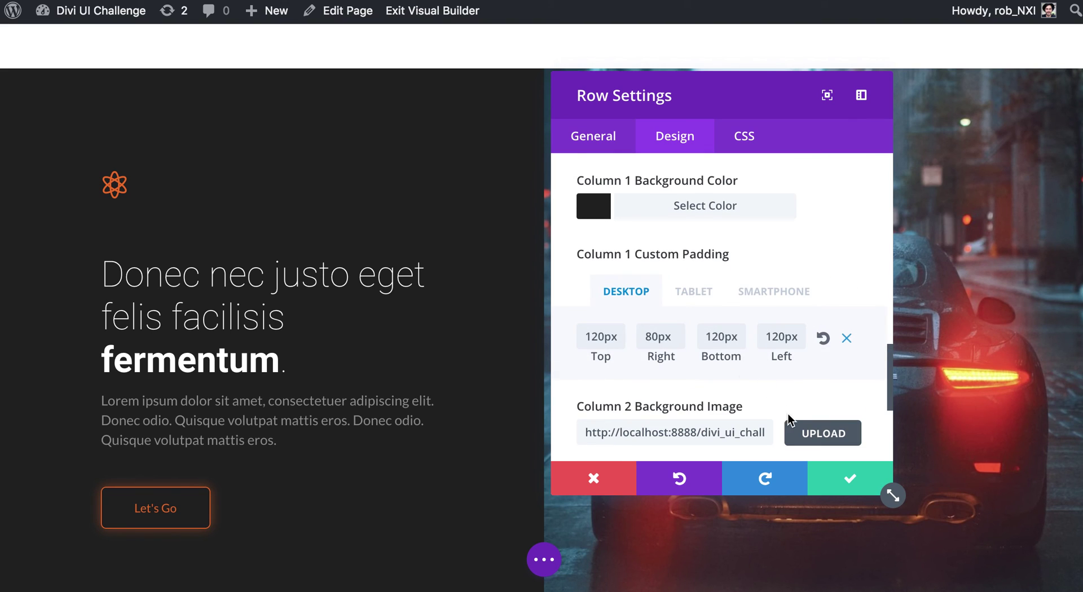
Set Column 1 tablet padding to 80px on top, right, bottom and left
{"action": "left_click", "coordinate": [681, 299]}
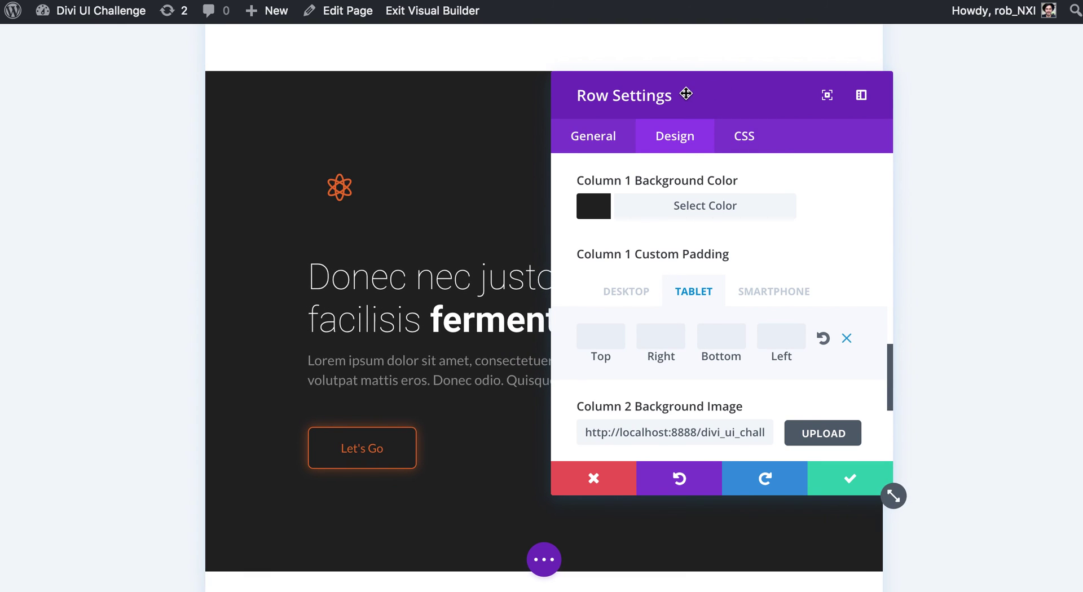
{"action": "left_click_drag", "start_coordinate": [686, 93], "coordinate": [806, 57]}
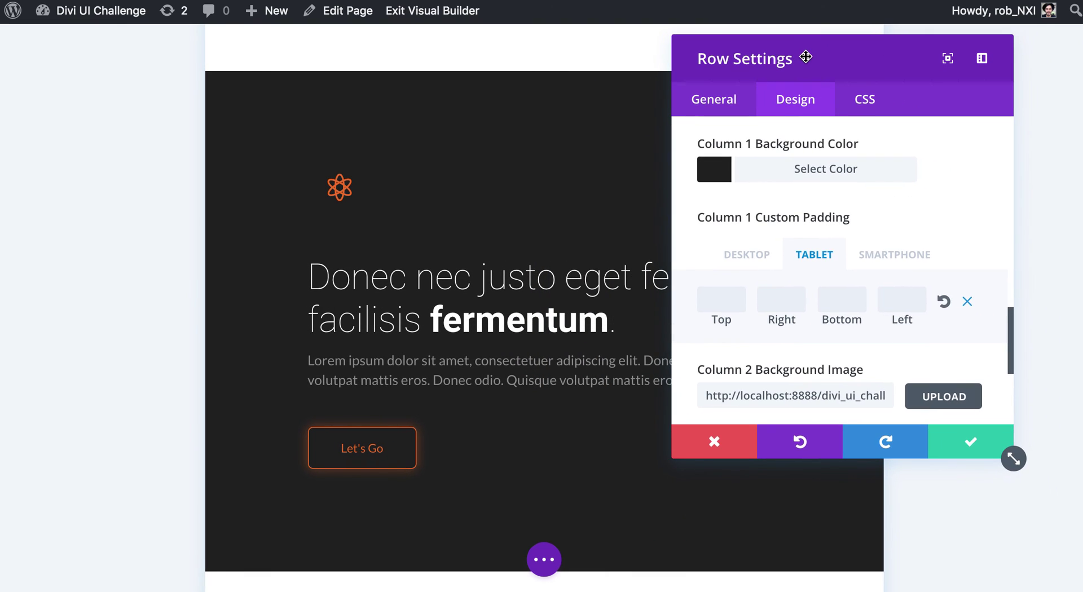
{"action": "left_click", "coordinate": [721, 301]}
{"action": "type", "text": "80"}
{"action": "key", "text": "Tab"}
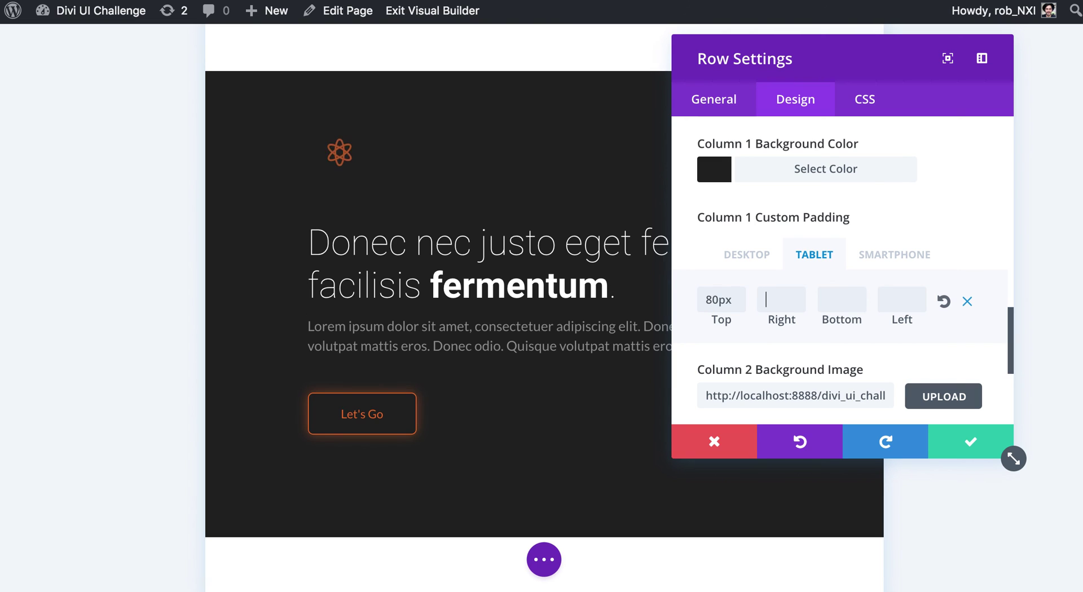
{"action": "type", "text": "80"}
{"action": "key", "text": "Tab"}
{"action": "type", "text": "80"}
{"action": "key", "text": "Tab"}
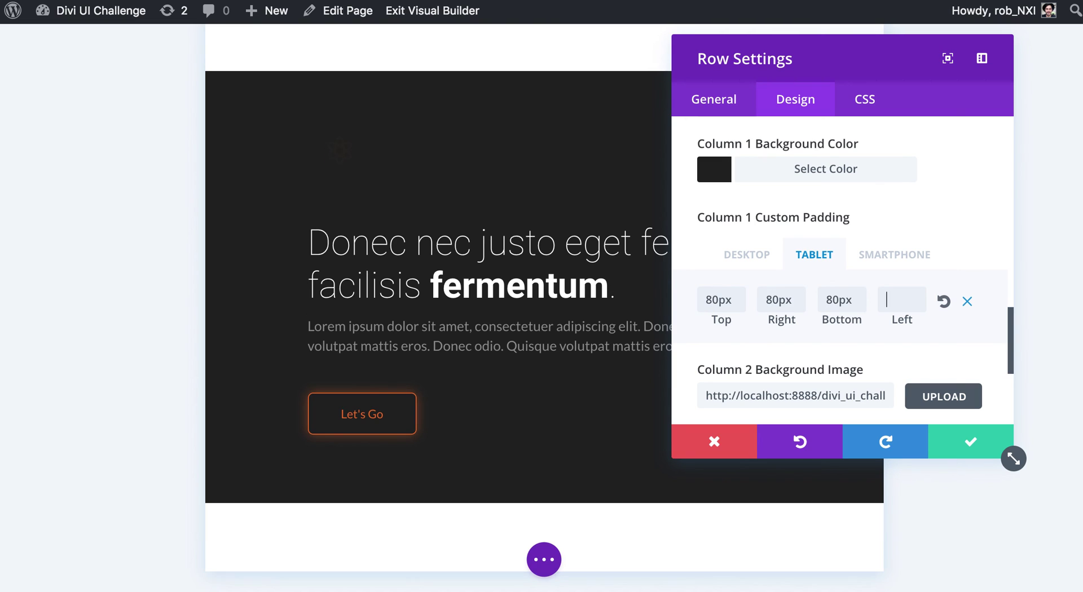
{"action": "type", "text": "80"}
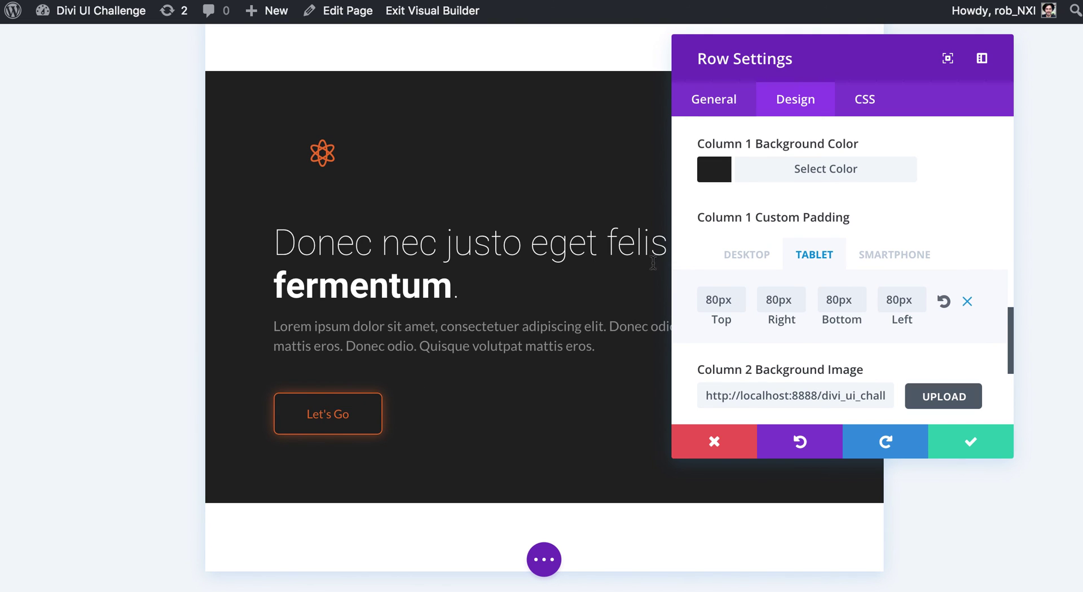
Set Column 1 smartphone padding to 60px on all four sides and apply the row settings
{"action": "left_click", "coordinate": [888, 259]}
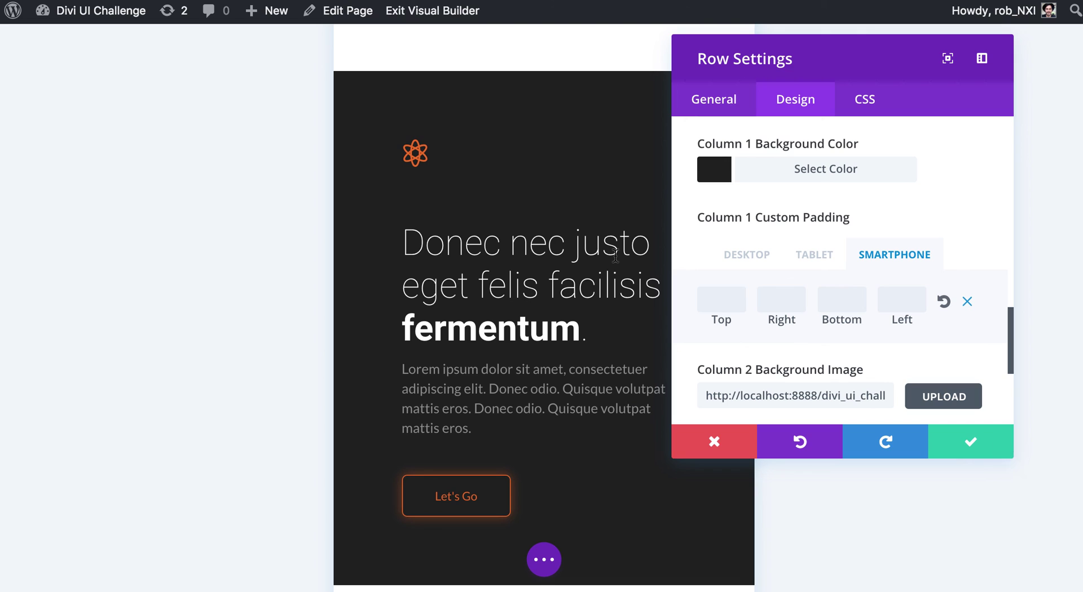
{"action": "left_click_drag", "start_coordinate": [783, 59], "coordinate": [846, 32]}
{"action": "left_click", "coordinate": [790, 276]}
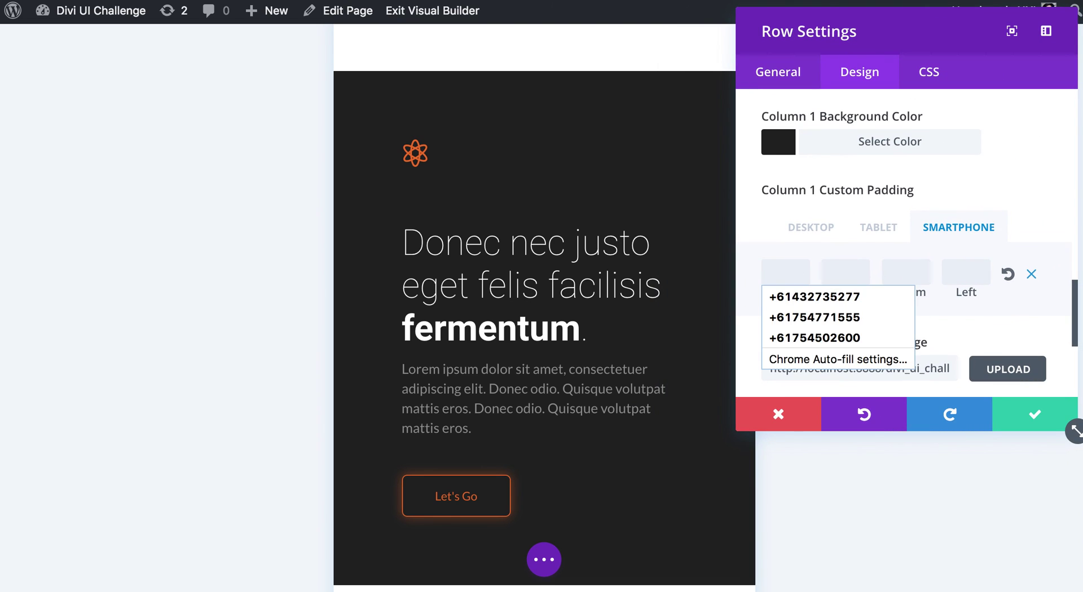
{"action": "type", "text": "60"}
{"action": "key", "text": "Tab"}
{"action": "type", "text": "60"}
{"action": "key", "text": "Tab"}
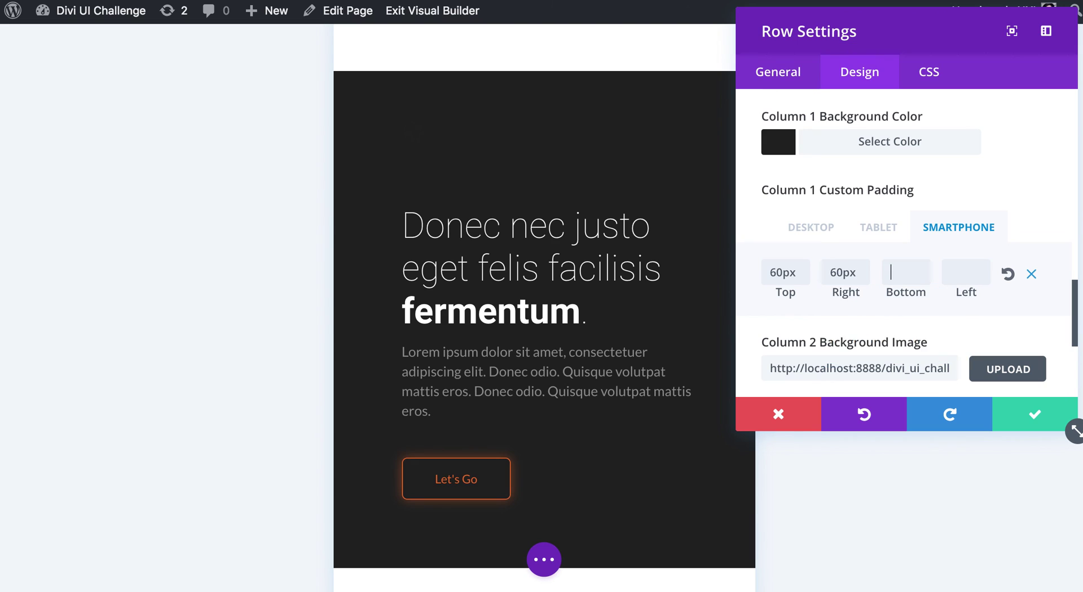
{"action": "type", "text": "60"}
{"action": "key", "text": "Tab"}
{"action": "type", "text": "60"}
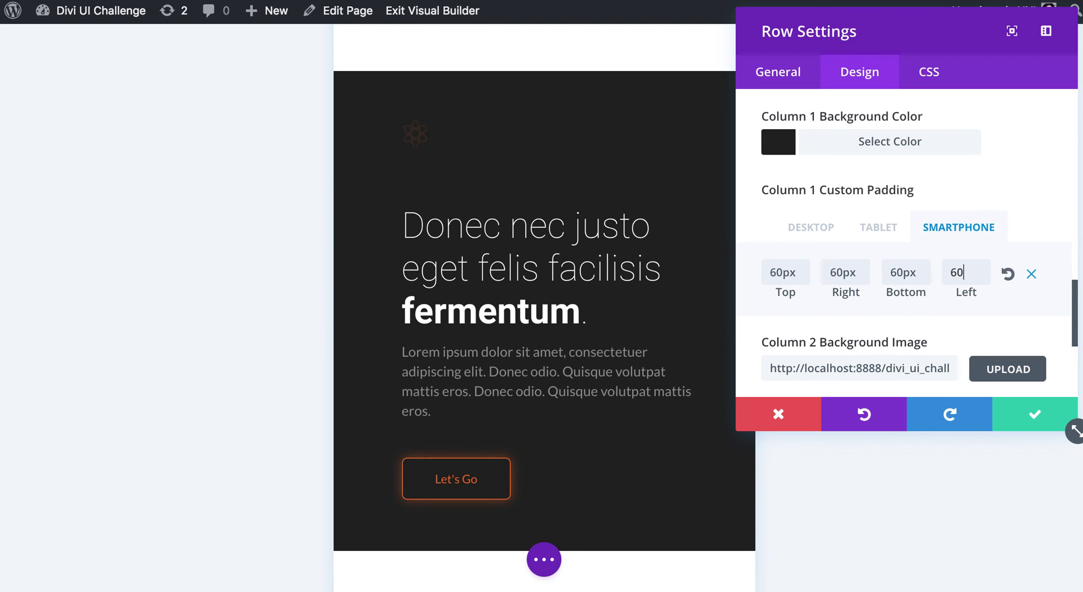
{"action": "key", "text": "Tab"}
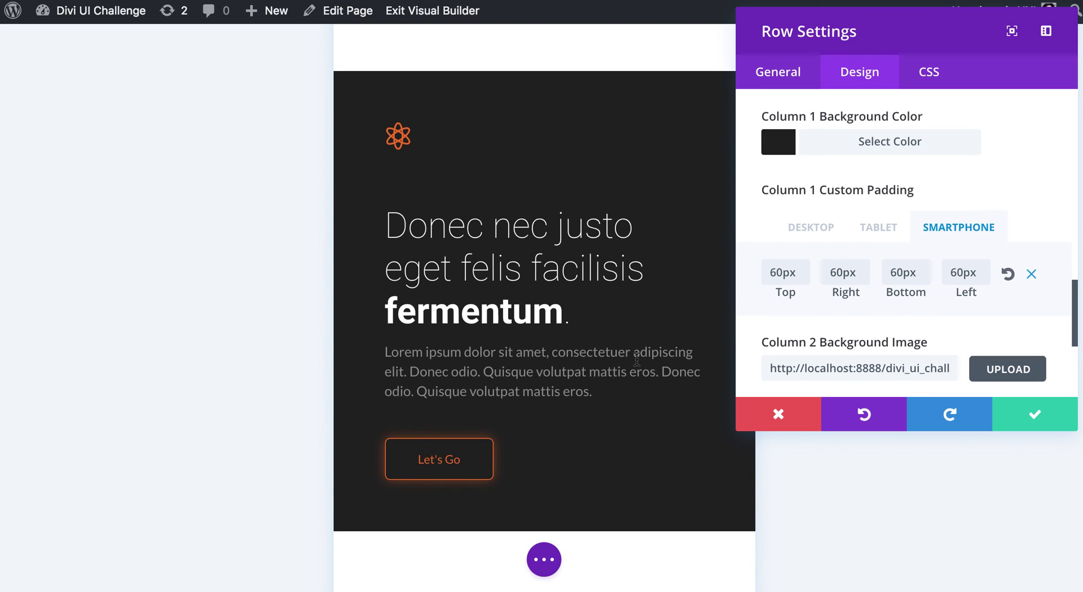
{"action": "left_click", "coordinate": [1037, 407]}
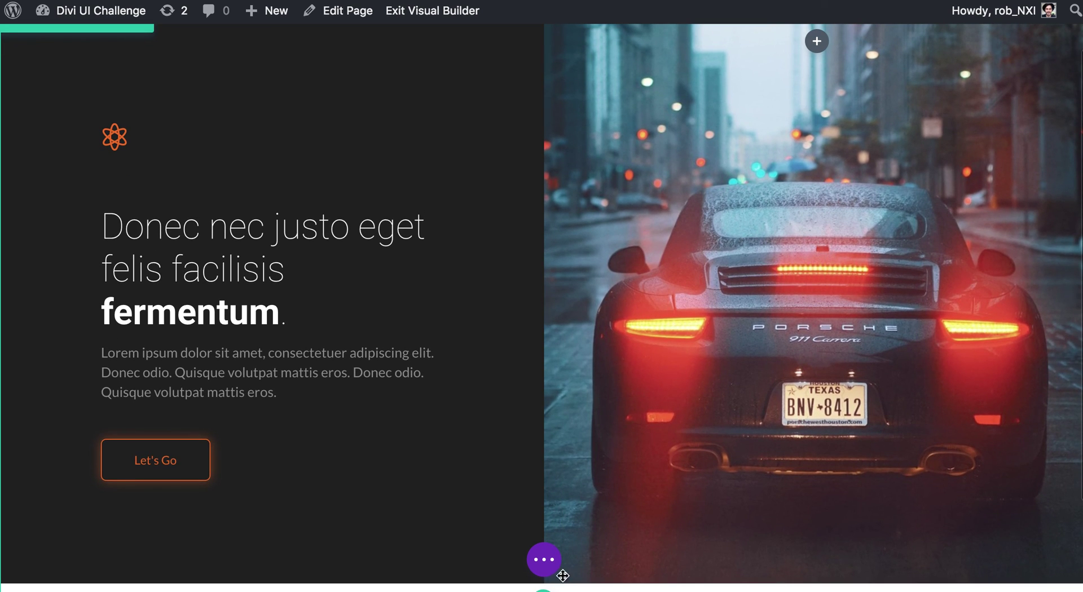
Save the page from the page-level actions bar
{"action": "left_click", "coordinate": [550, 562]}
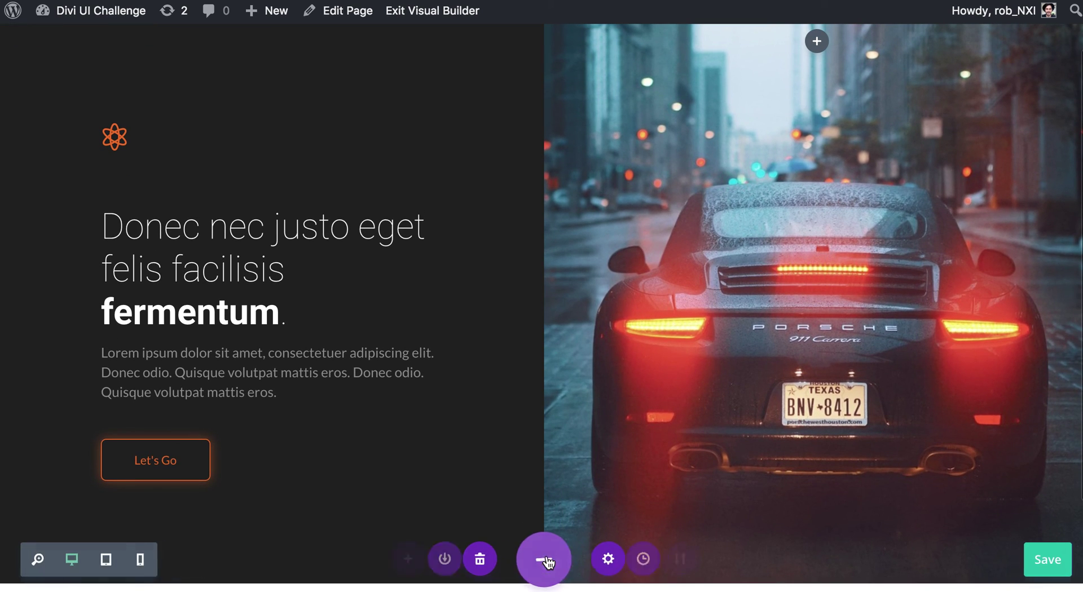
{"action": "left_click", "coordinate": [1039, 567]}
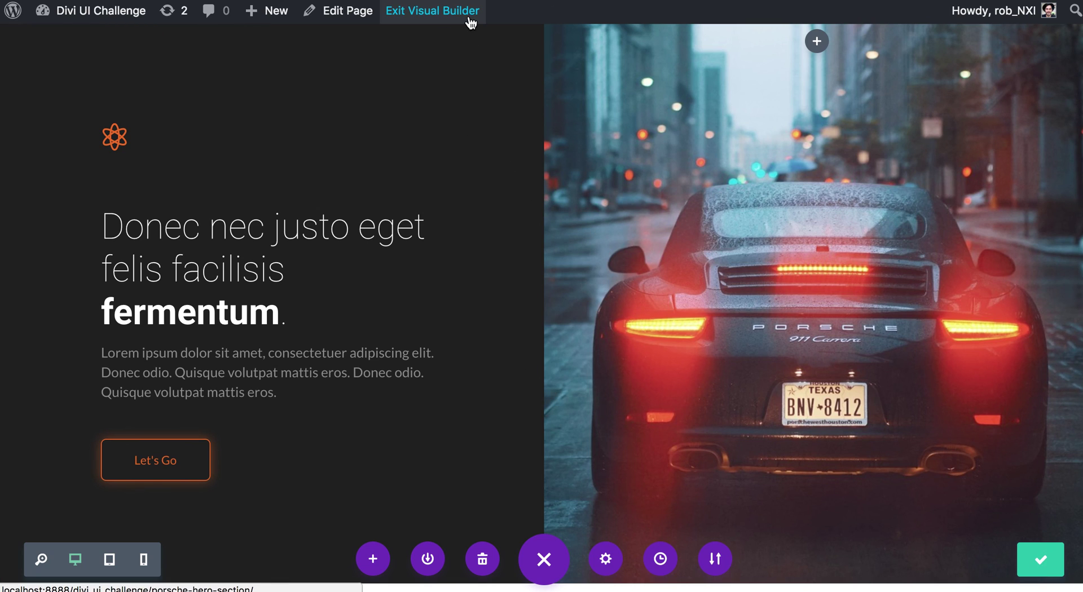
{"action": "scroll", "coordinate": [440, 146], "scroll_direction": "up", "scroll_amount": 2}
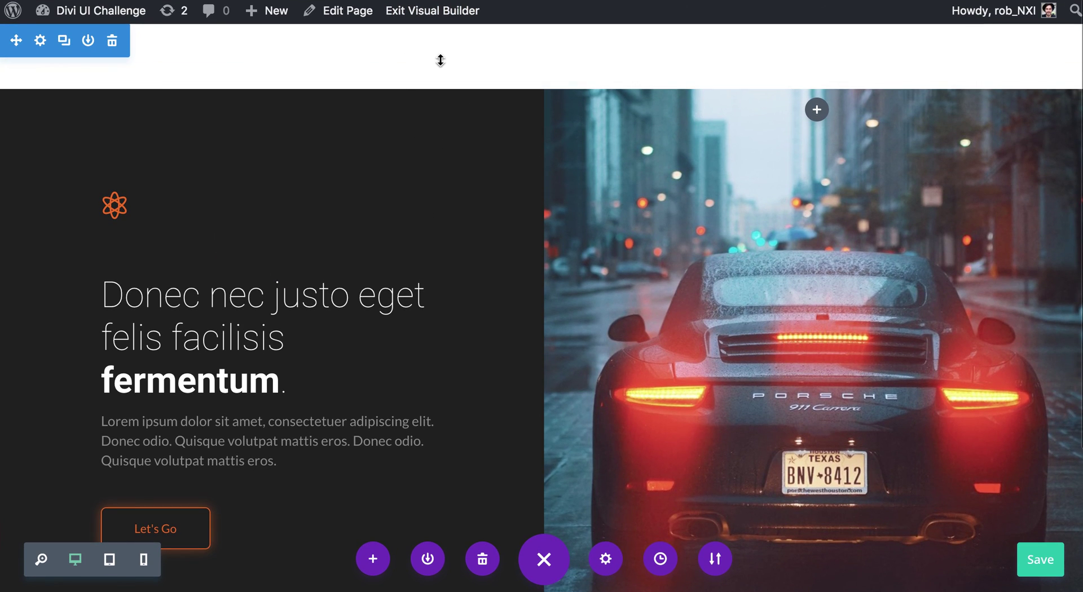
{"action": "scroll", "coordinate": [440, 60], "scroll_direction": "down", "scroll_amount": 1}
Drag out extra bottom padding below the hero section and save the page again
{"action": "mouse_move", "coordinate": [502, 38]}
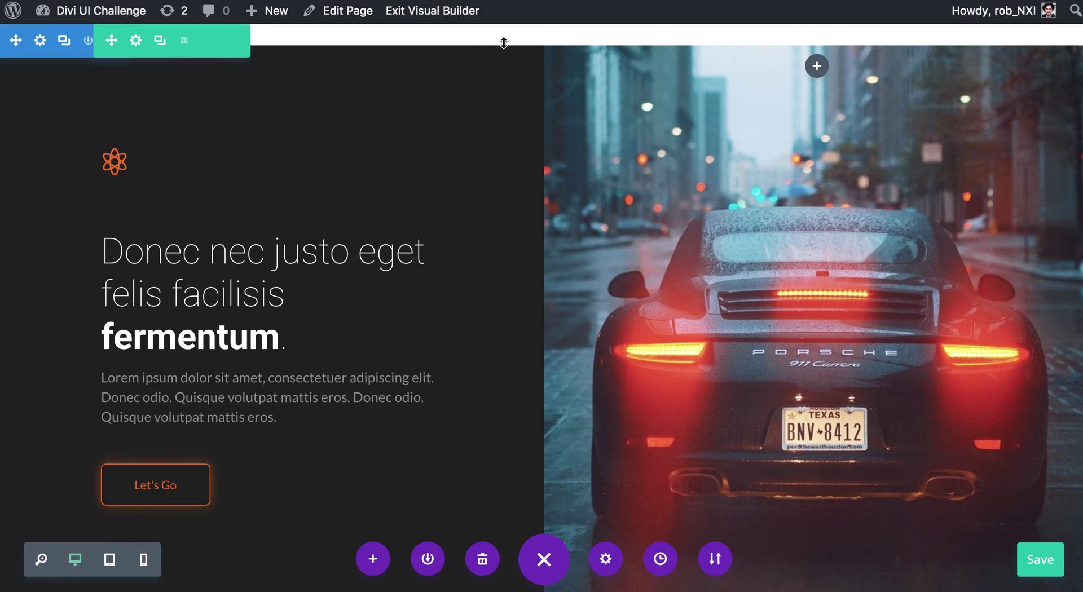
{"action": "scroll", "coordinate": [503, 169], "scroll_direction": "down", "scroll_amount": 1}
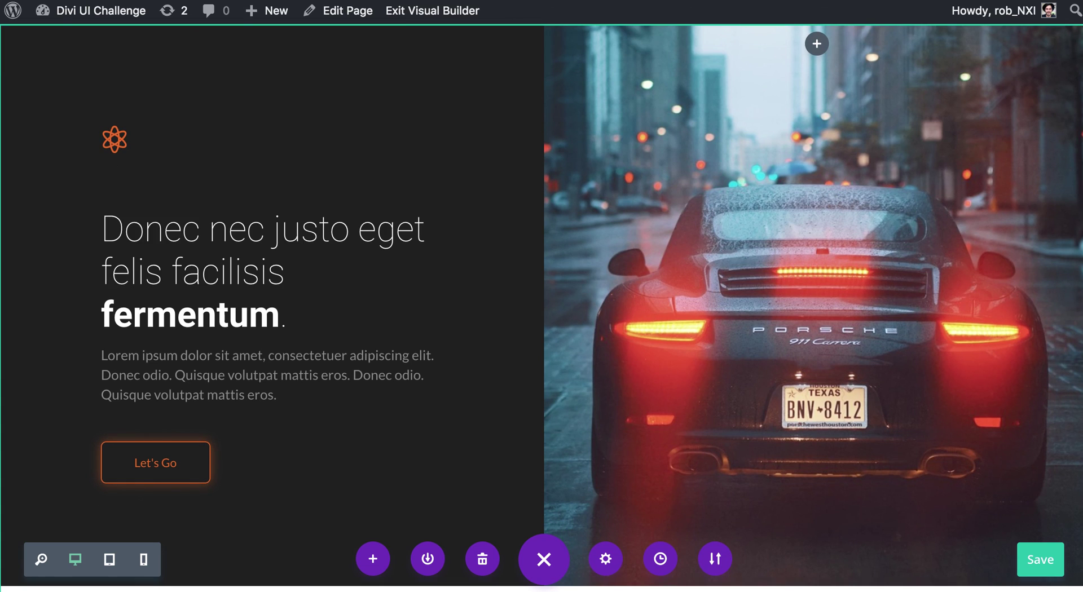
{"action": "scroll", "coordinate": [485, 184], "scroll_direction": "down", "scroll_amount": 4}
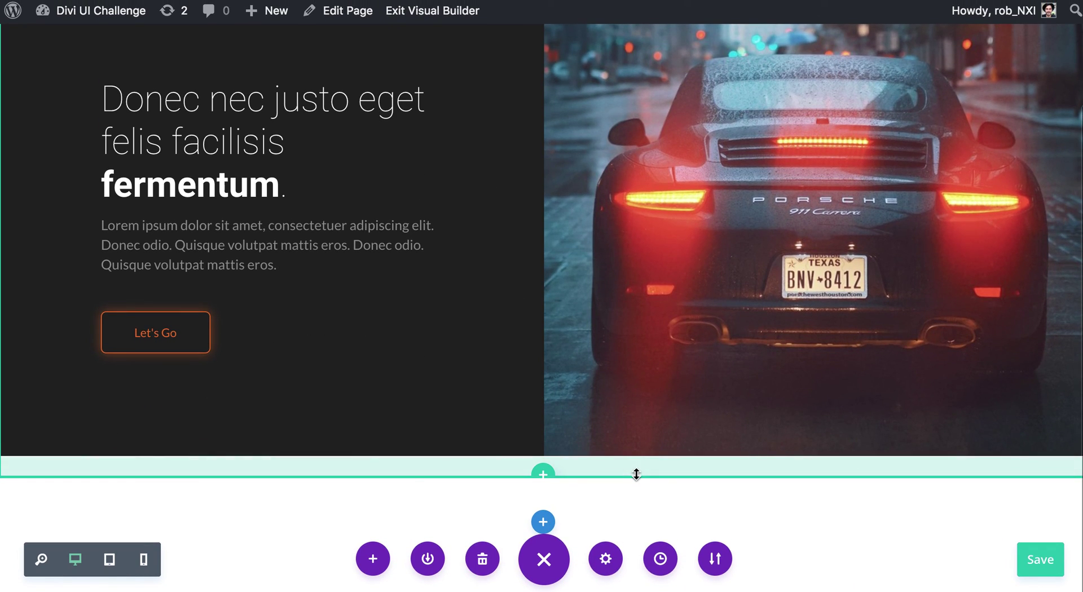
{"action": "scroll", "coordinate": [643, 392], "scroll_direction": "up", "scroll_amount": 1}
{"action": "left_click_drag", "start_coordinate": [753, 478], "coordinate": [786, 515]}
{"action": "scroll", "coordinate": [773, 395], "scroll_direction": "up", "scroll_amount": 2}
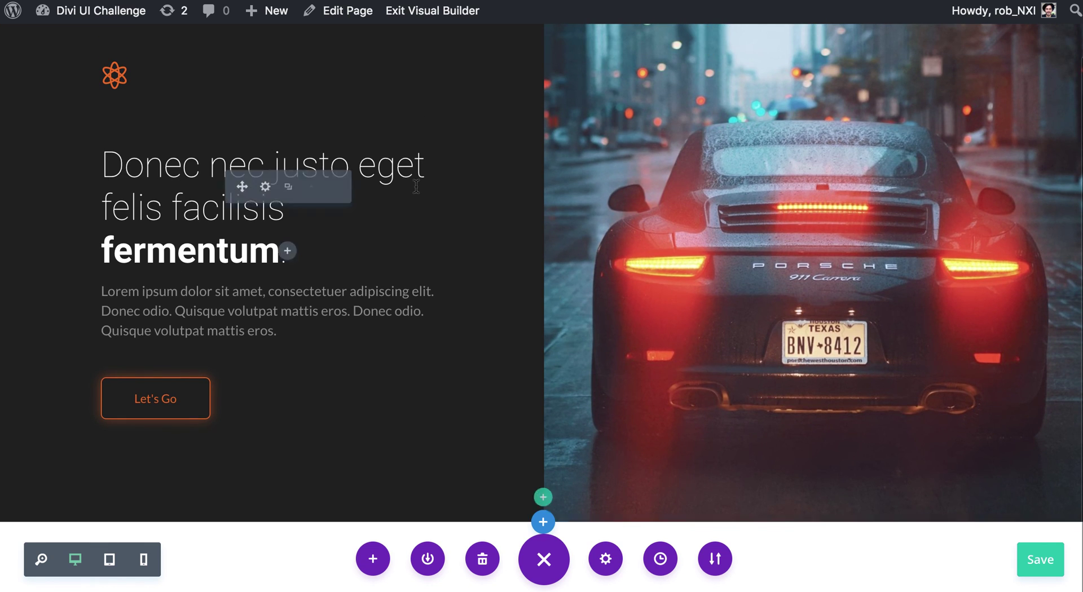
{"action": "scroll", "coordinate": [769, 370], "scroll_direction": "up", "scroll_amount": 3}
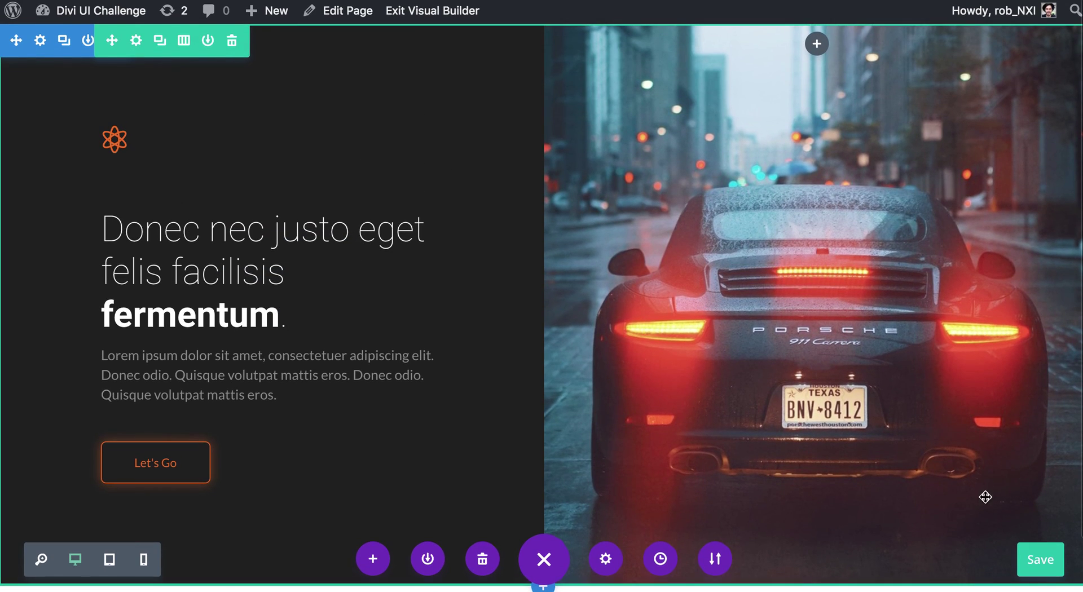
{"action": "left_click", "coordinate": [1041, 560]}
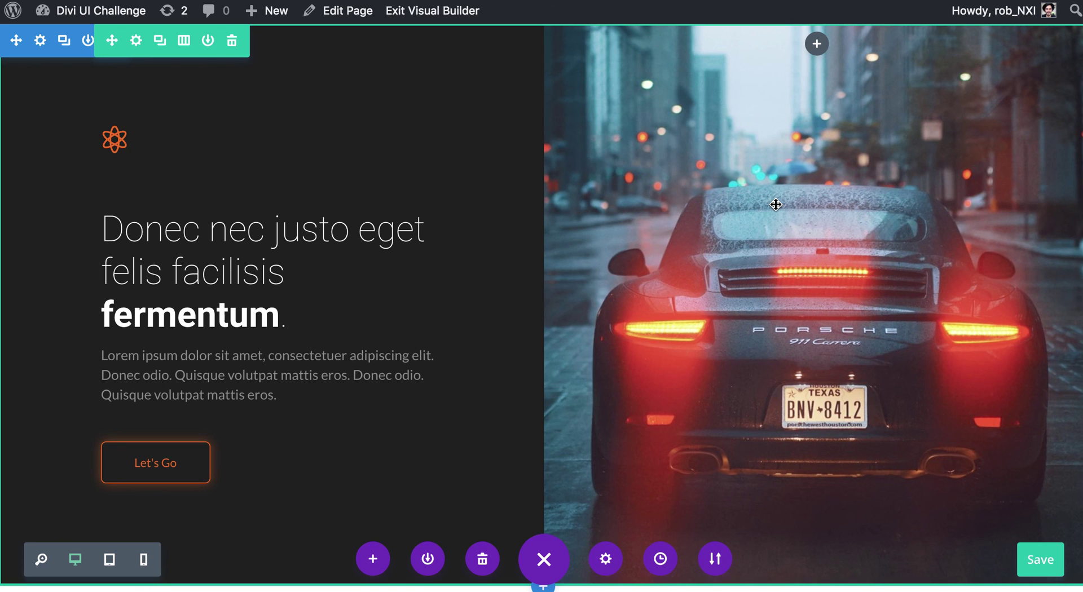
{"action": "scroll", "coordinate": [747, 351], "scroll_direction": "down", "scroll_amount": 2}
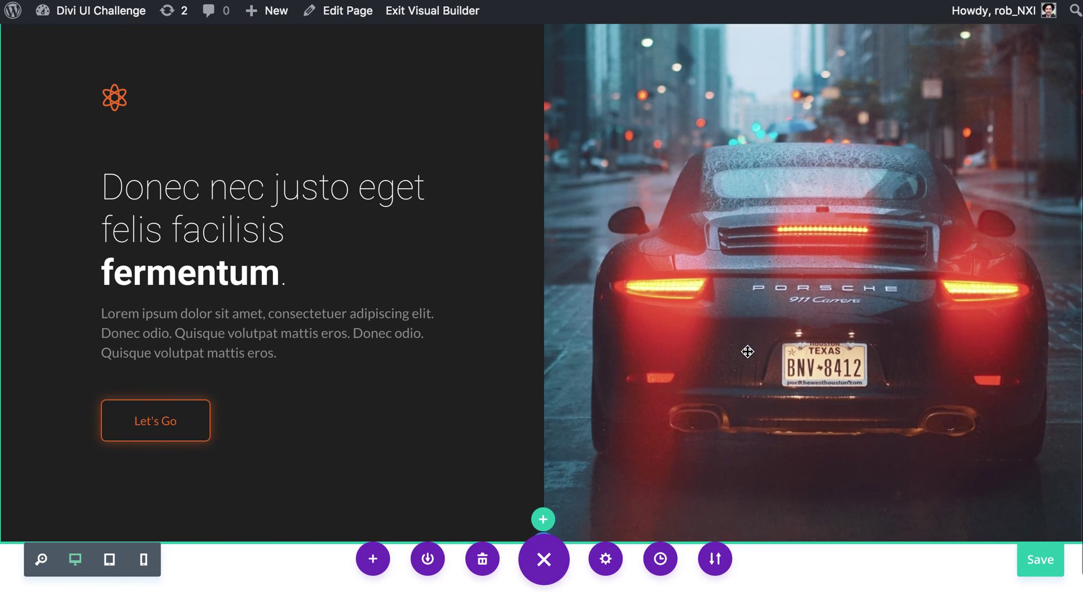